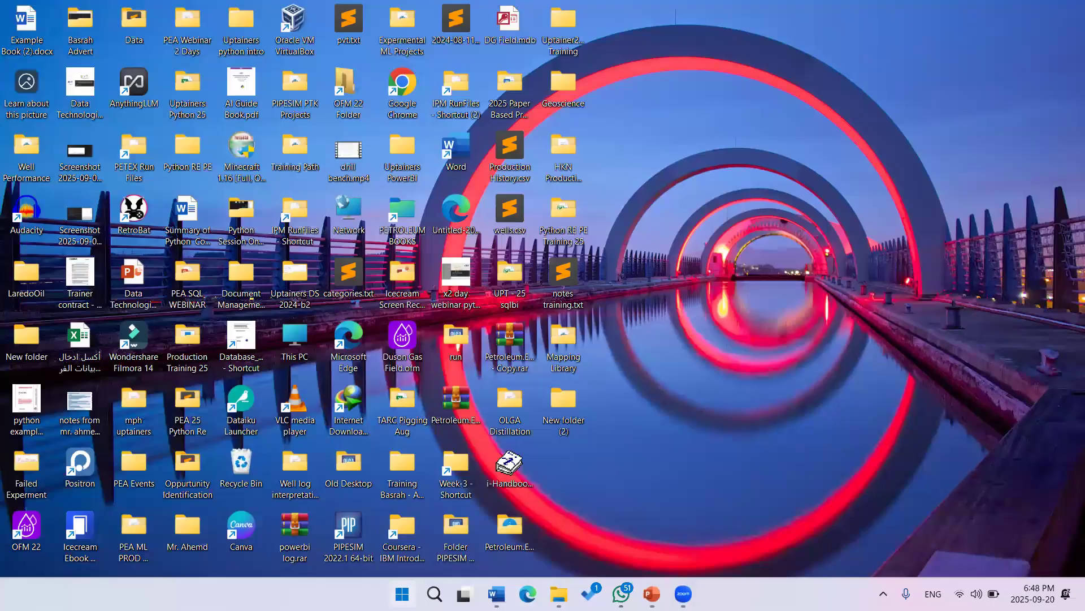
Step: Search for Power BI Desktop and launch it
text(power)
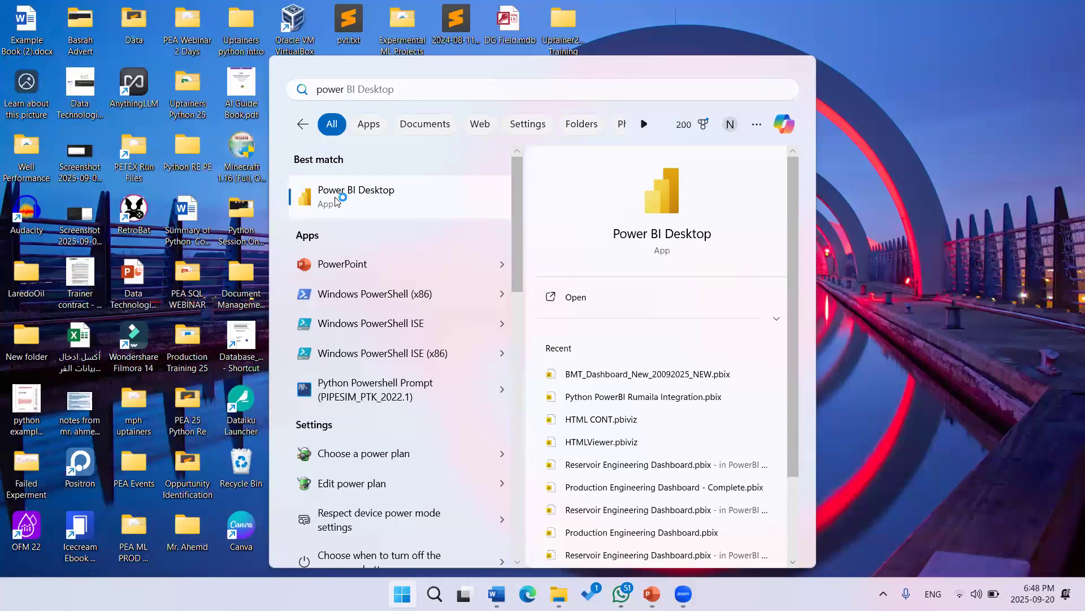
key(Return)
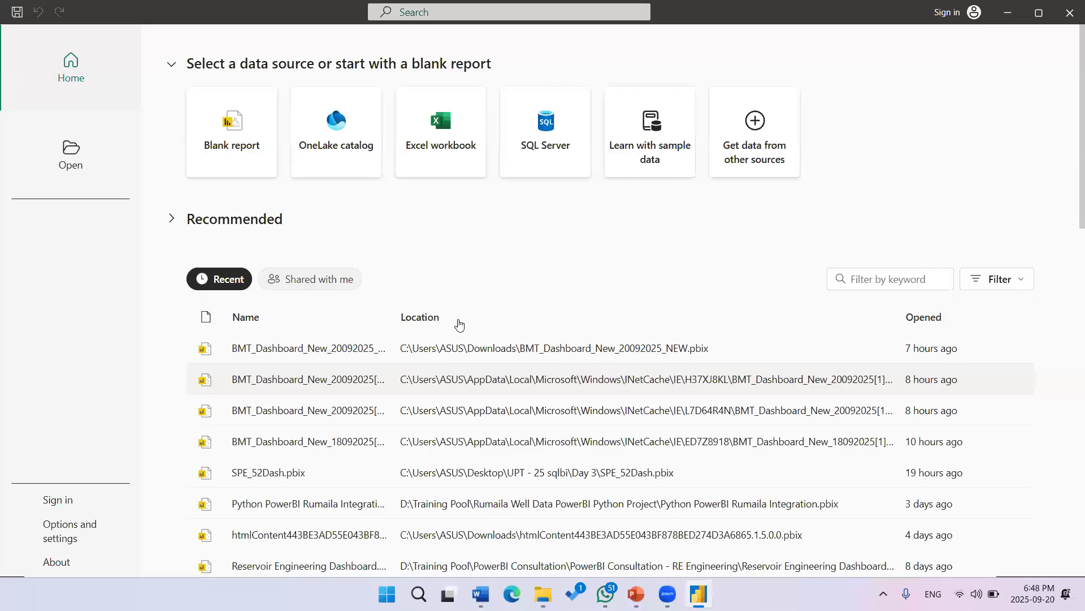
Step: Examine the list of recently opened reports and their file locations
scroll(512, 119, down, 6)
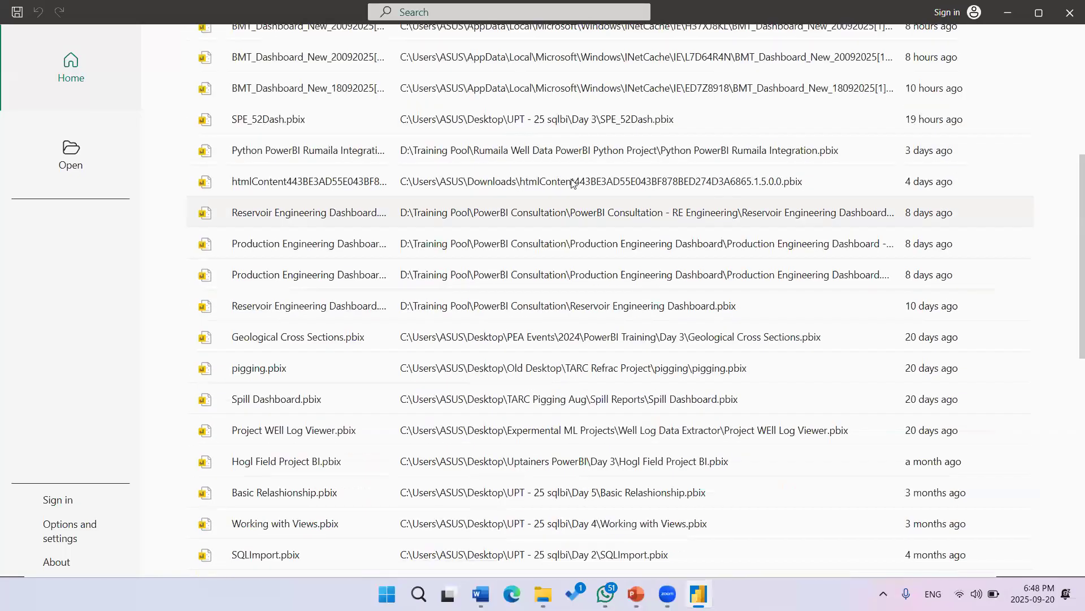
scroll(572, 182, down, 1)
scroll(582, 176, up, 8)
scroll(588, 226, down, 14)
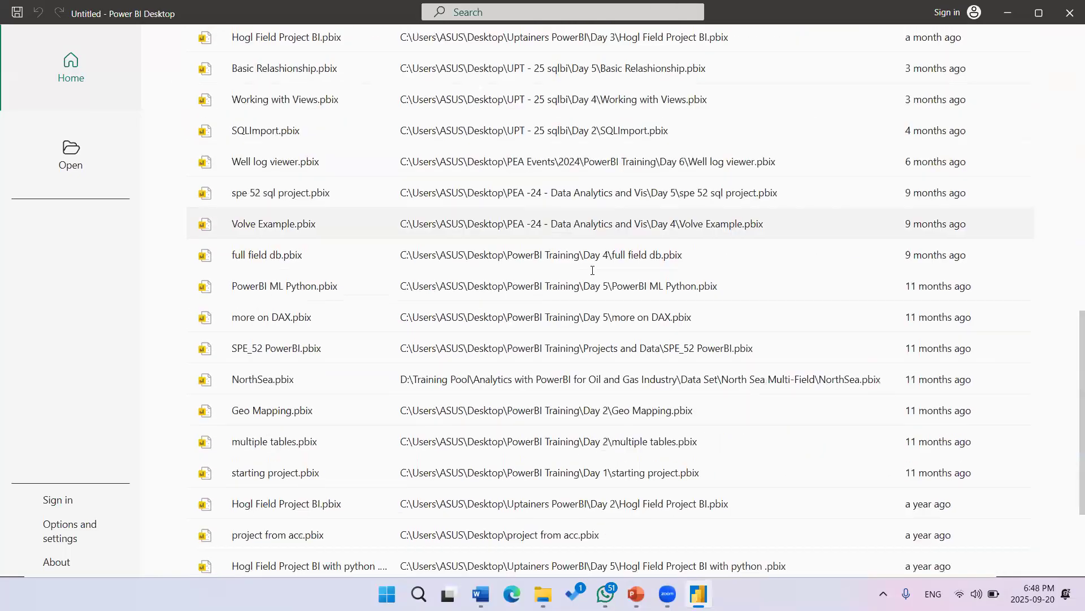
scroll(650, 280, down, 3)
scroll(413, 281, up, 8)
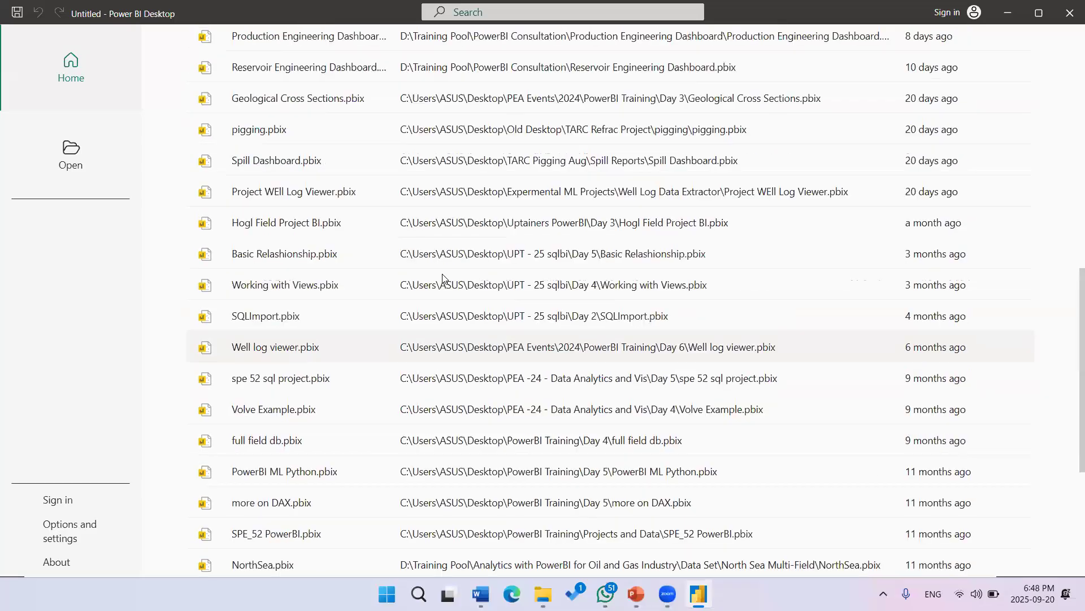
scroll(410, 285, up, 8)
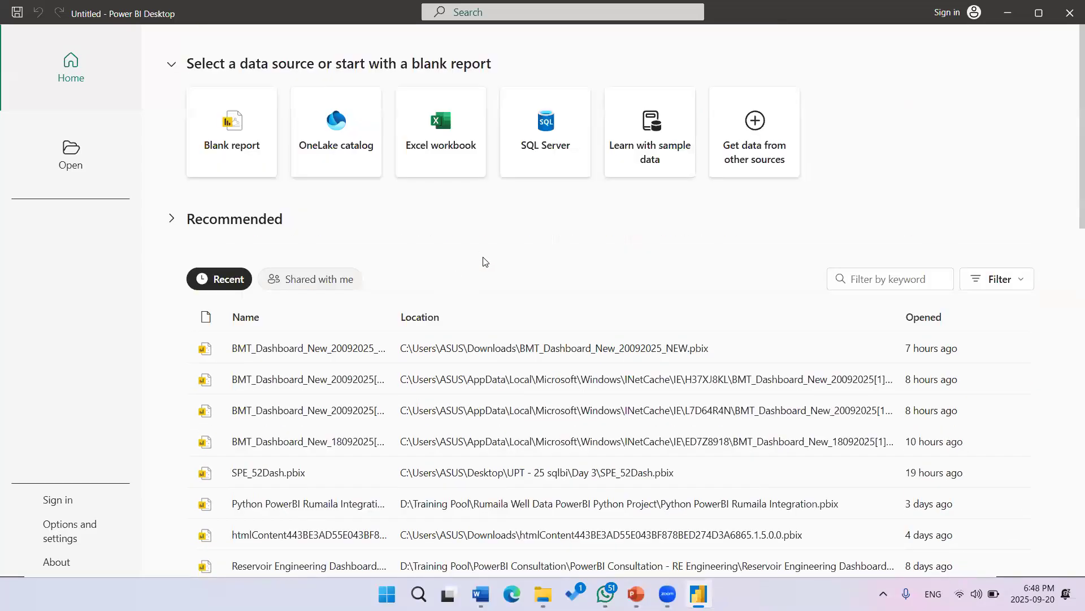
scroll(484, 262, down, 1)
scroll(396, 259, down, 2)
scroll(395, 260, up, 4)
scroll(983, 343, down, 7)
scroll(978, 322, down, 2)
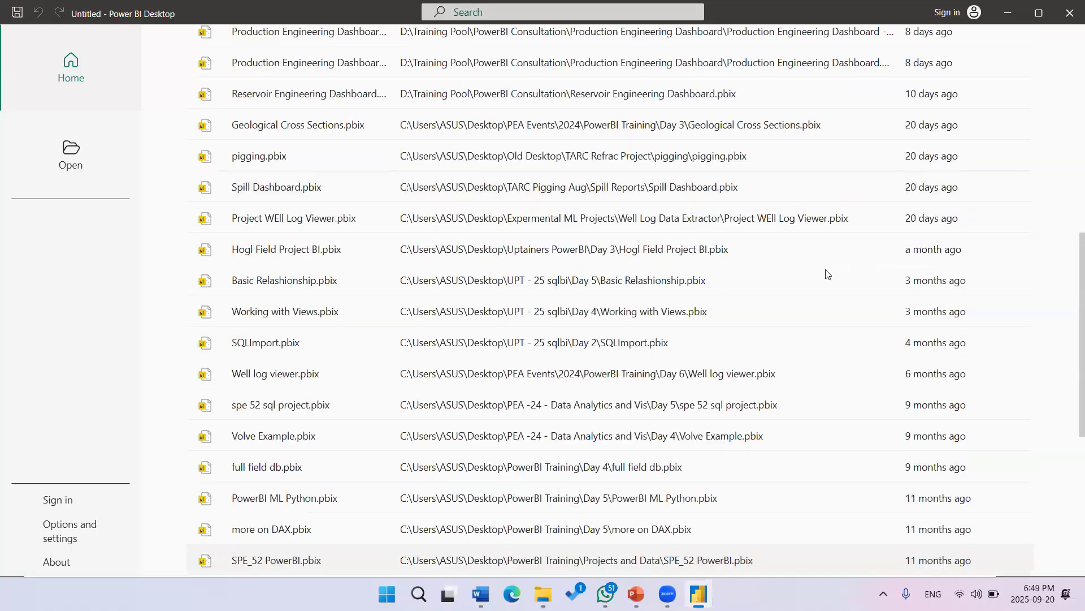
scroll(989, 317, up, 4)
scroll(543, 325, up, 6)
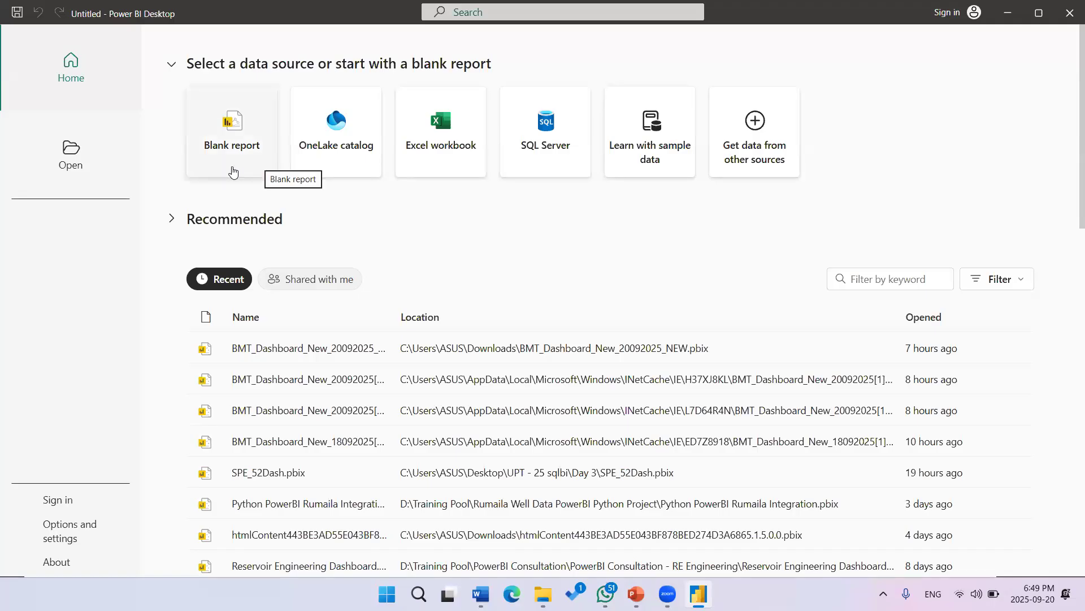
Step: Create a blank report and open the full Get Data connector list
click(231, 164)
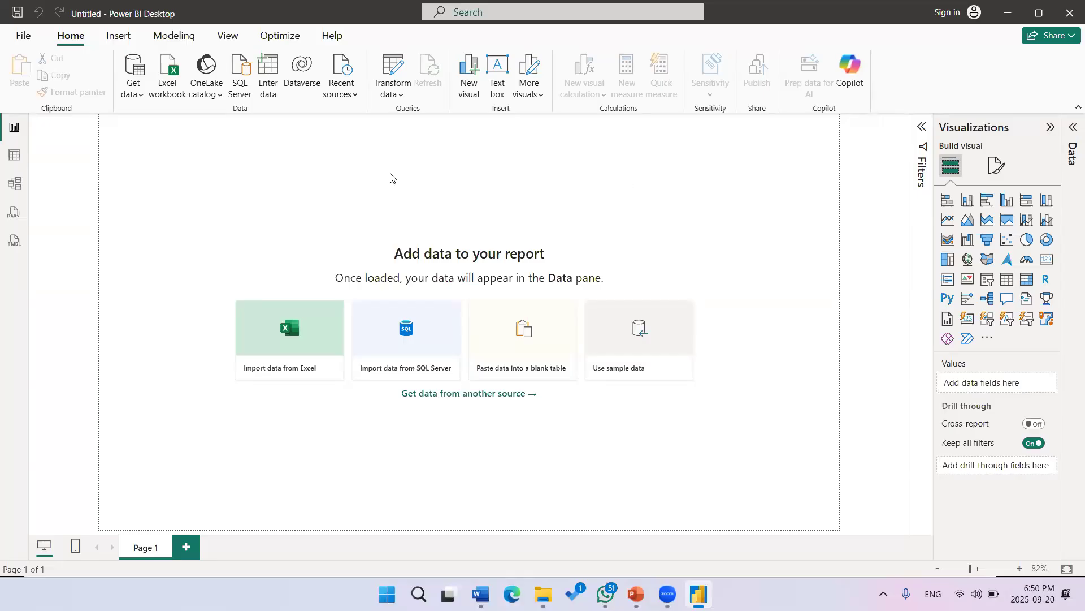
click(136, 95)
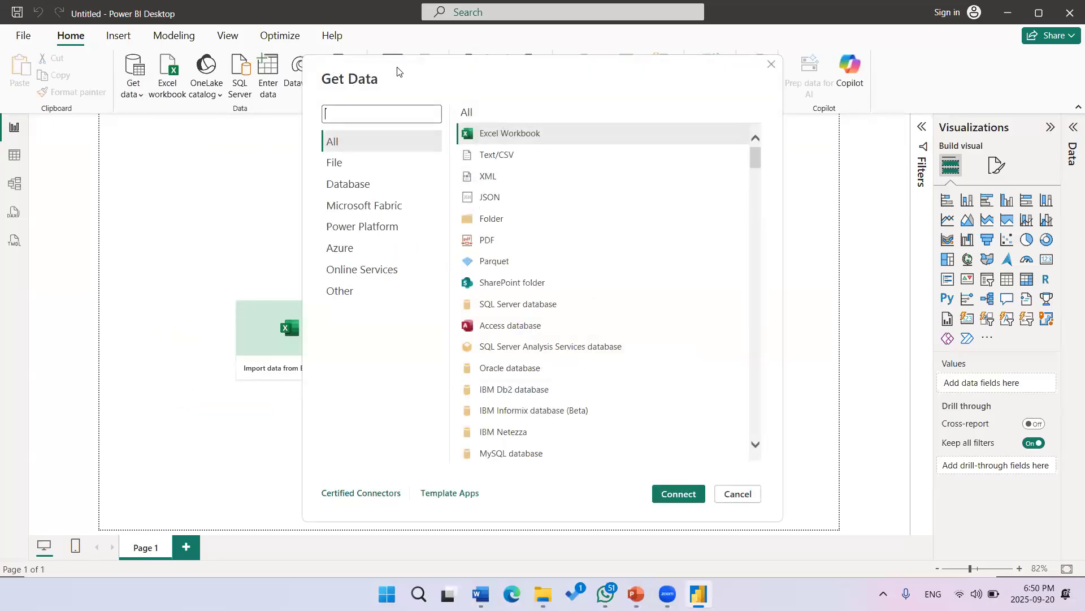
Step: Examine the connectors in the File, Database, Microsoft Fabric, Power Platform, Azure, Online Services and Other categories
click(183, 193)
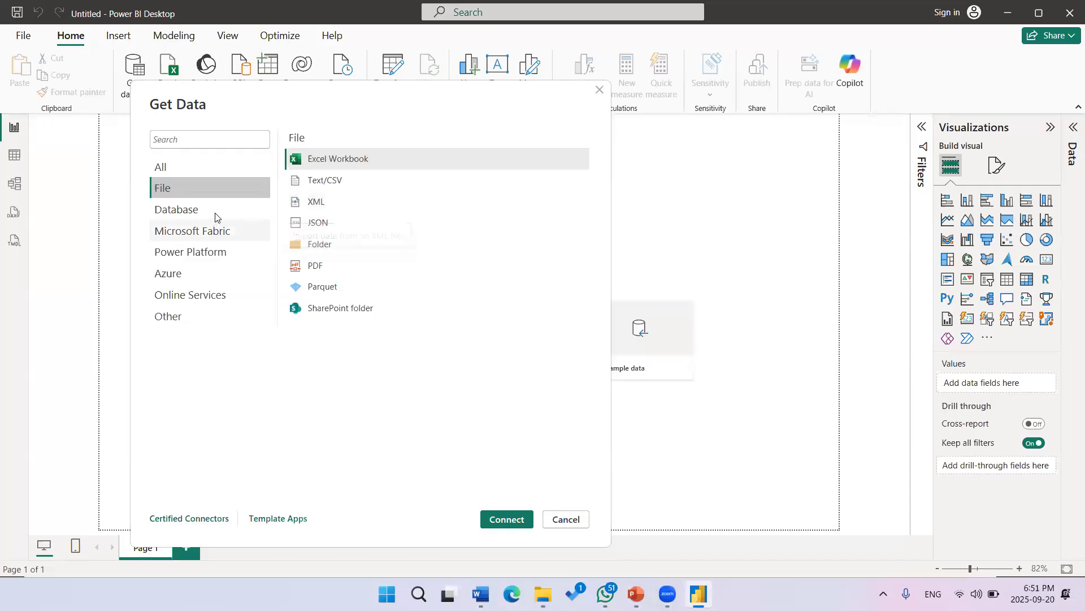
click(232, 215)
scroll(402, 288, down, 5)
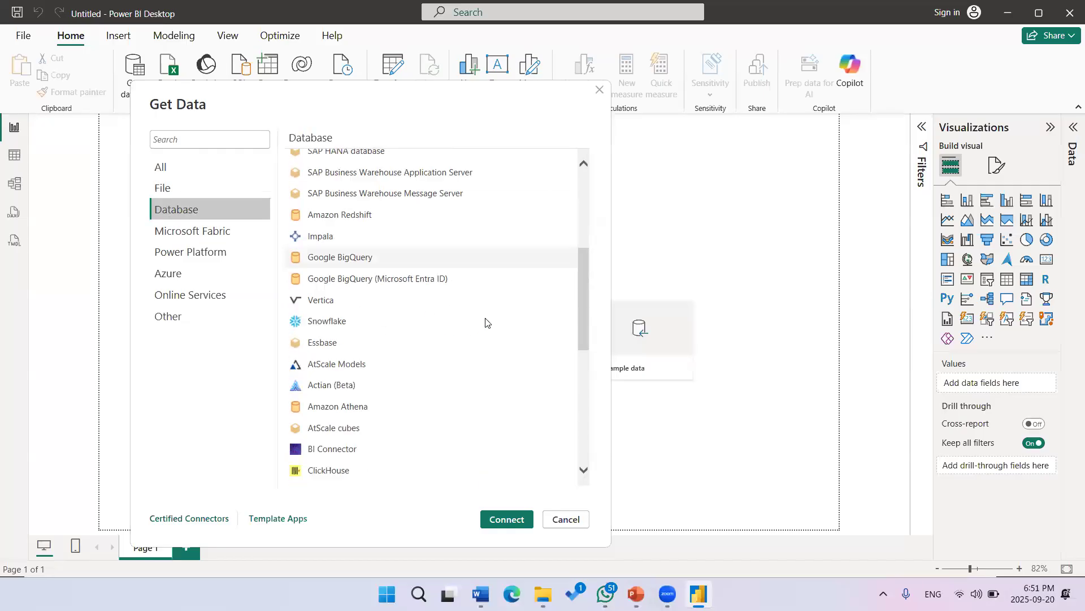
drag(589, 398, 591, 144)
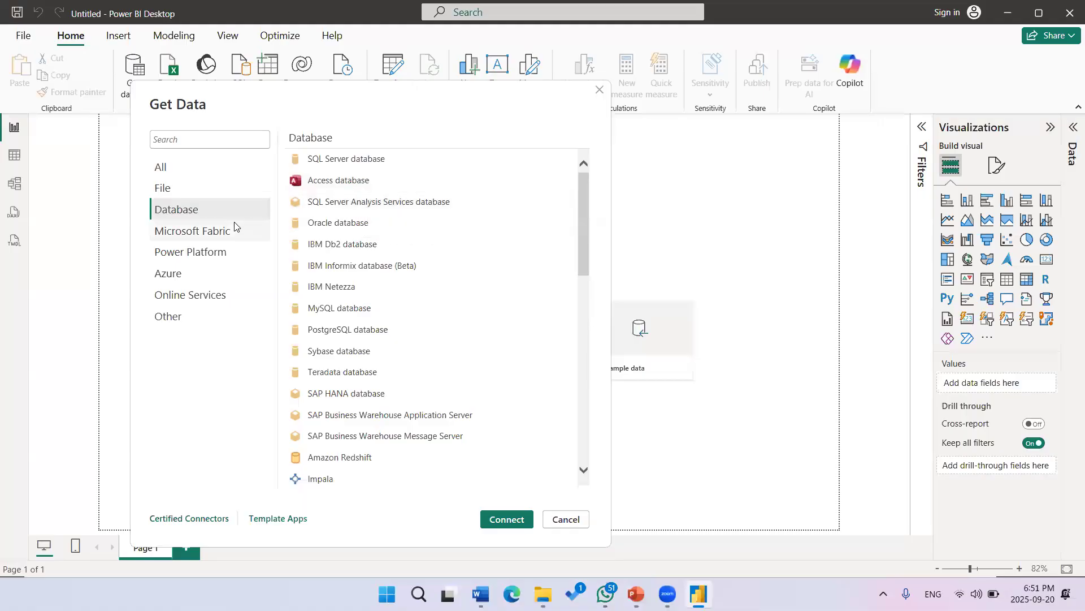
click(249, 237)
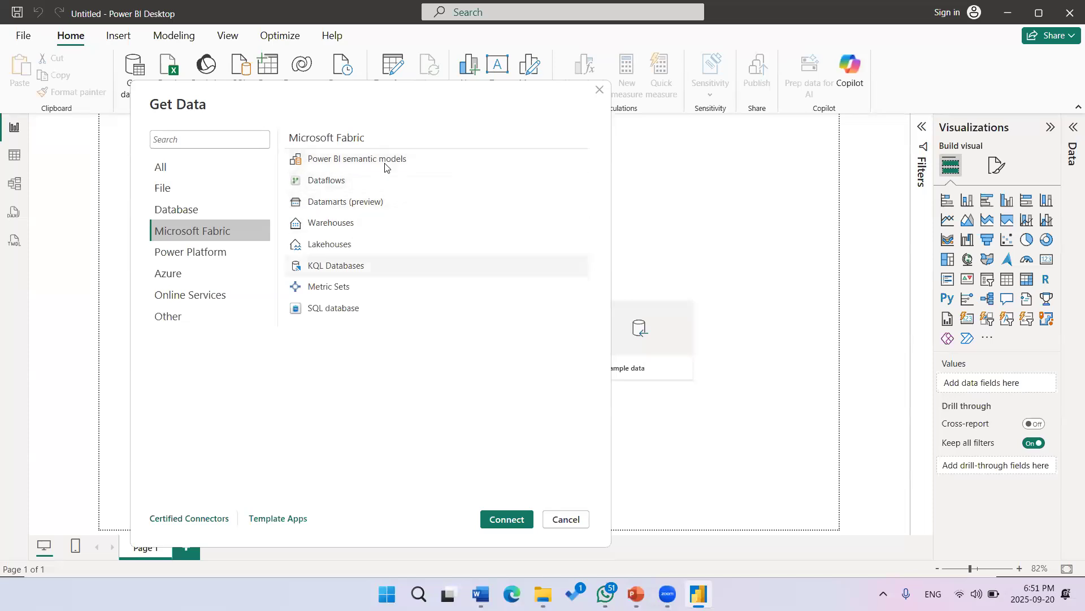
click(213, 254)
click(217, 279)
scroll(472, 317, down, 2)
click(233, 298)
scroll(514, 287, down, 5)
scroll(412, 266, down, 5)
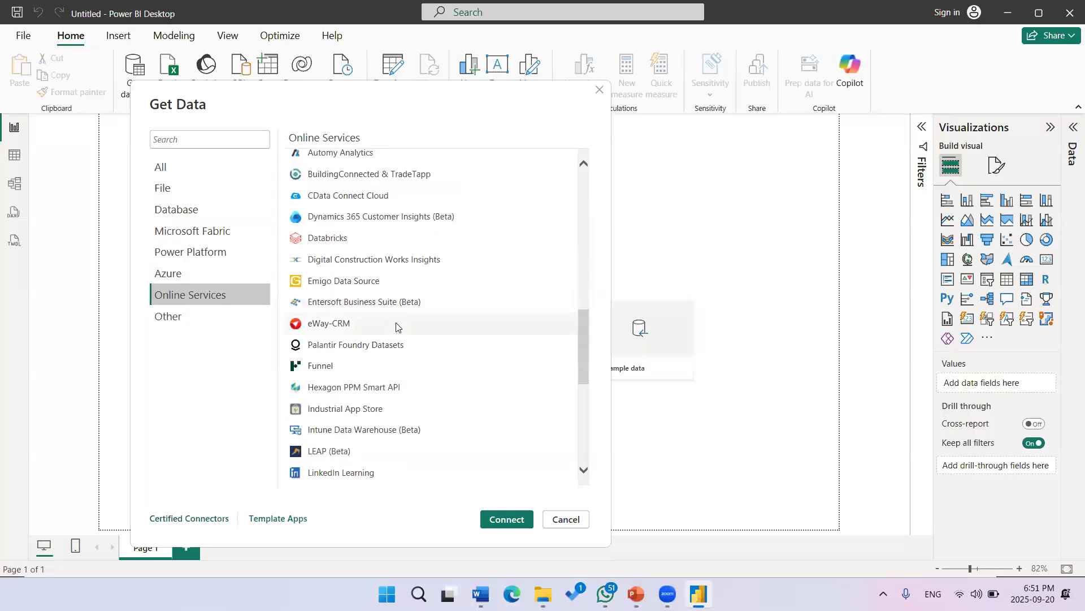
scroll(402, 317, down, 5)
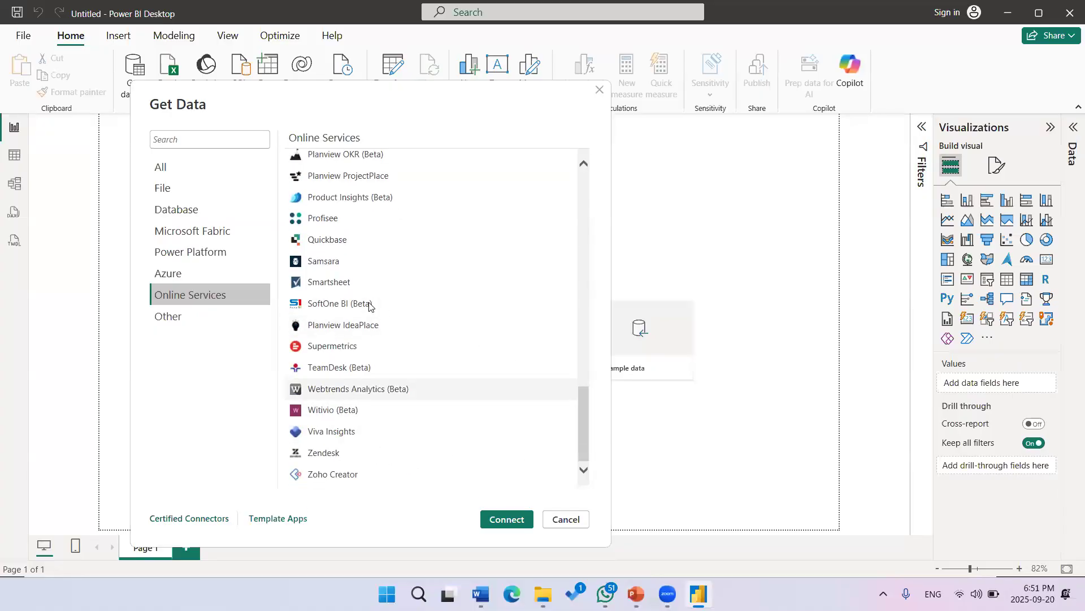
click(203, 324)
drag(584, 432, 591, 180)
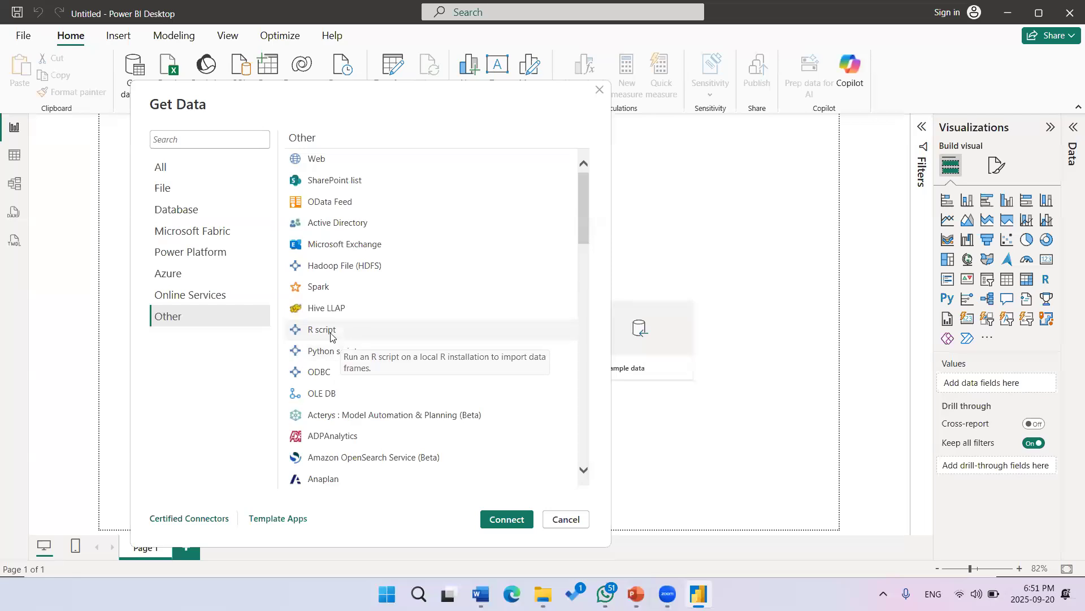
Step: Connect to the Excel workbook spe_52.xlsx from the Downloads folder
click(168, 193)
double_click(328, 160)
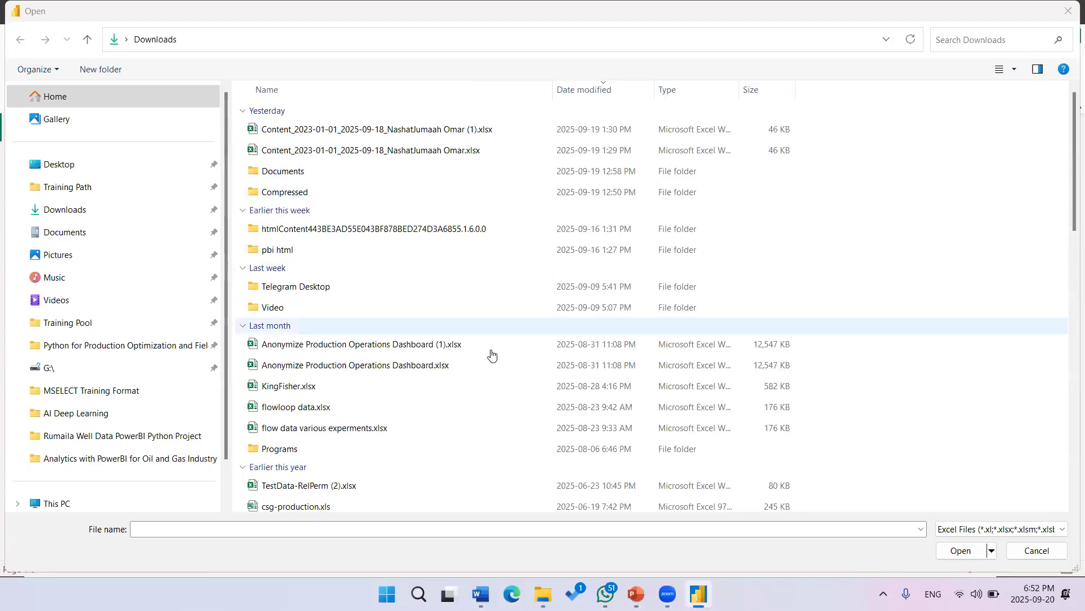
scroll(495, 354, down, 9)
scroll(515, 356, down, 5)
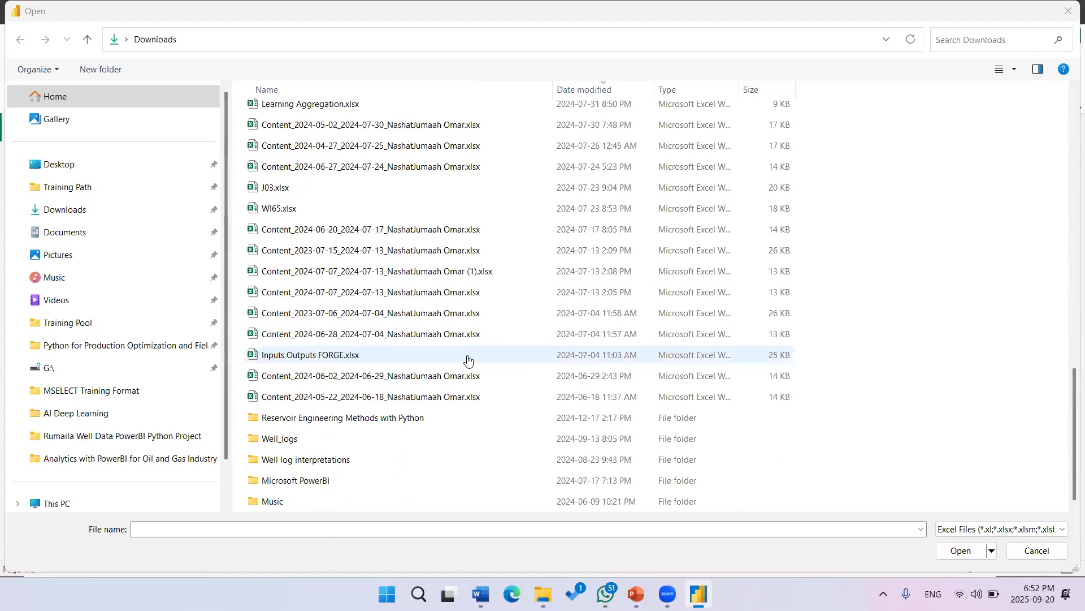
scroll(471, 361, up, 7)
scroll(286, 446, up, 1)
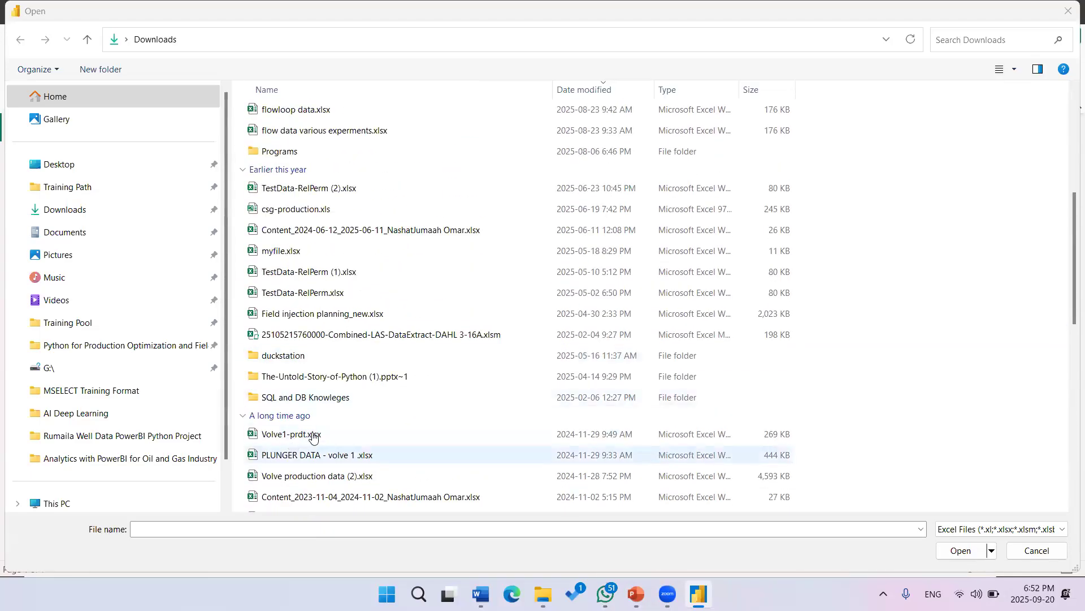
scroll(310, 436, down, 2)
click(317, 403)
double_click(318, 403)
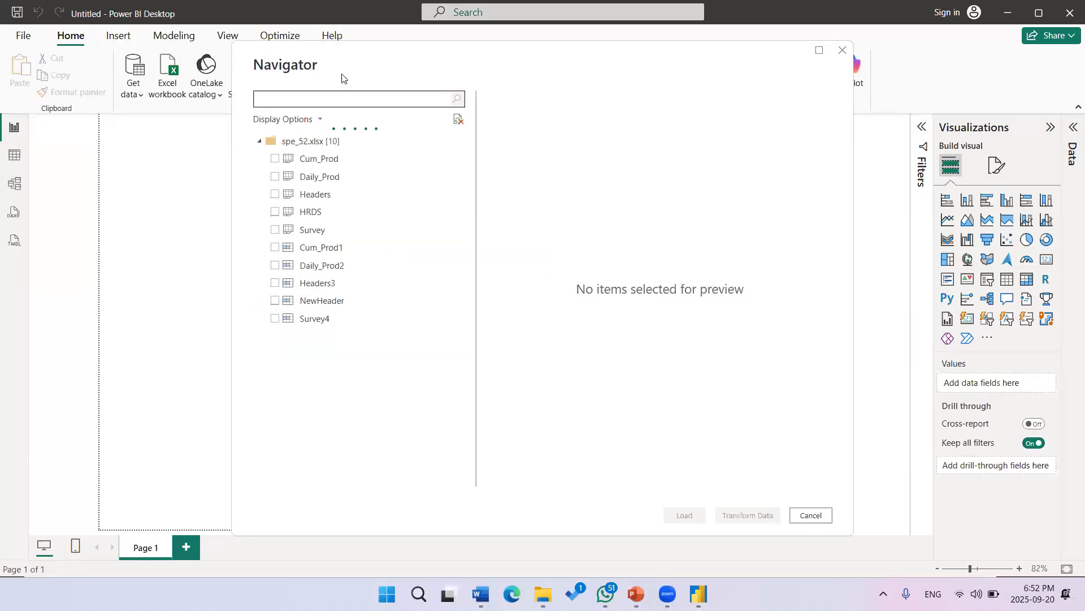
Step: Choose the Cum_Prod, Daily_Prod, Headers and Survey sheets of spe_52.xlsx and load them into the report
click(234, 190)
click(234, 207)
click(234, 226)
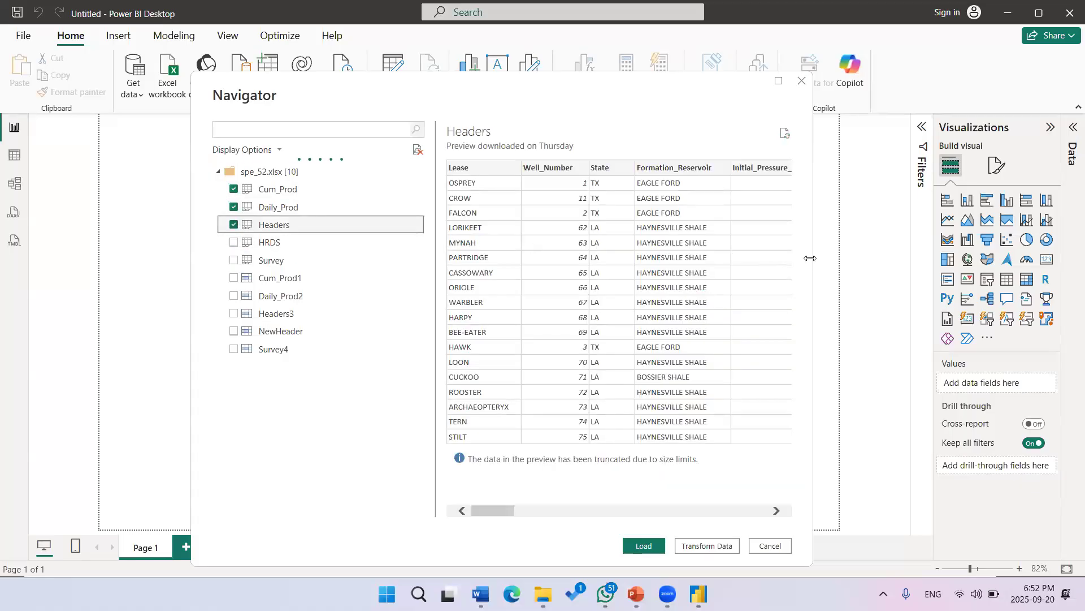
drag(811, 256, 1008, 270)
mouse_move(567, 516)
mouse_down()
mouse_move(881, 515)
mouse_move(554, 501)
mouse_up()
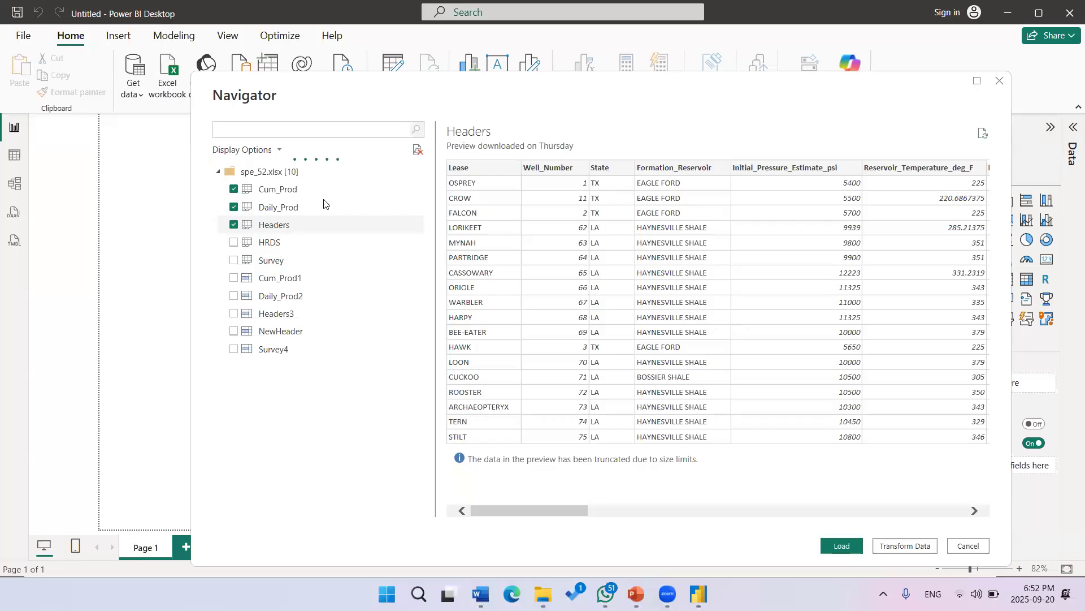
click(232, 264)
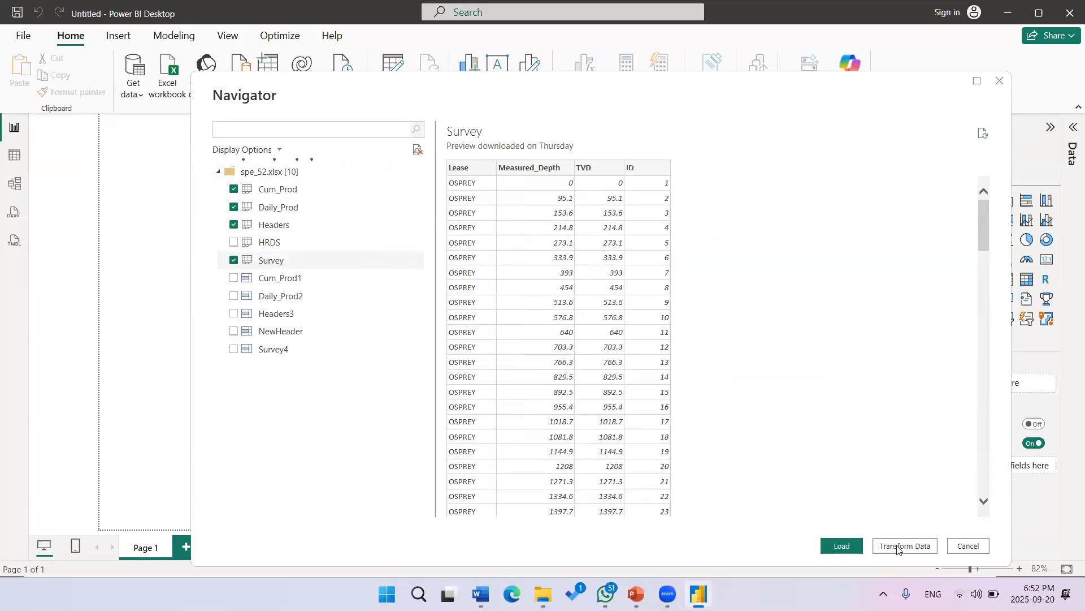
click(857, 544)
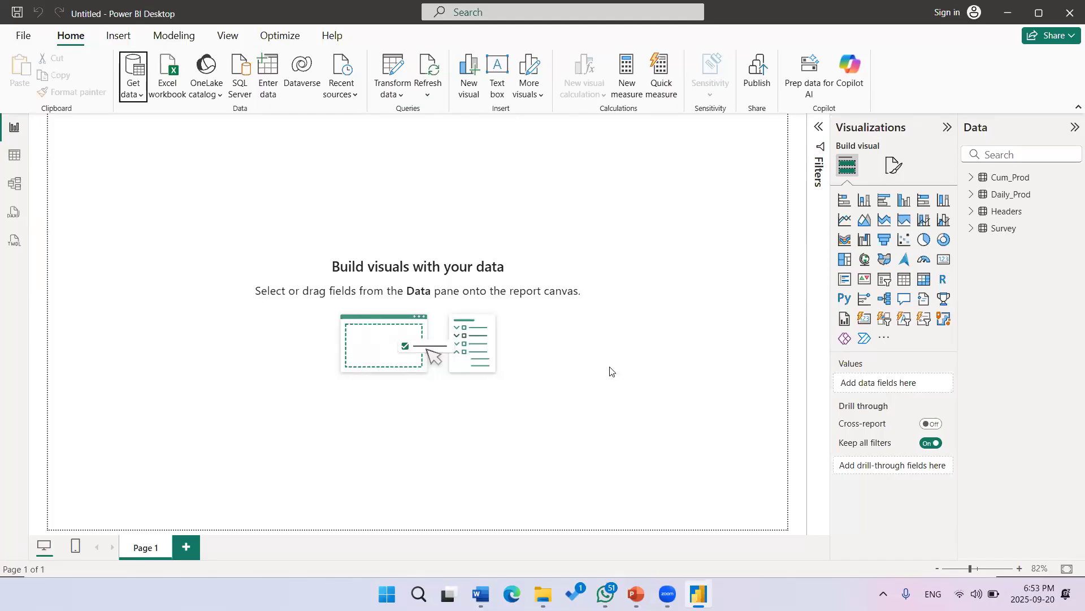
Step: Open the full list of data connectors again and close it without connecting
click(343, 99)
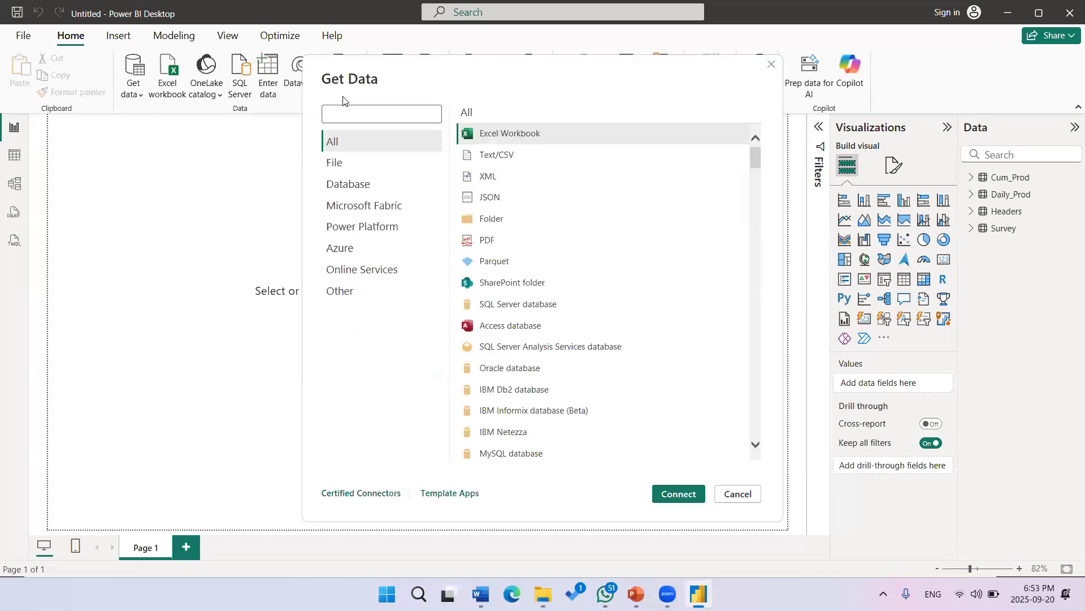
click(771, 65)
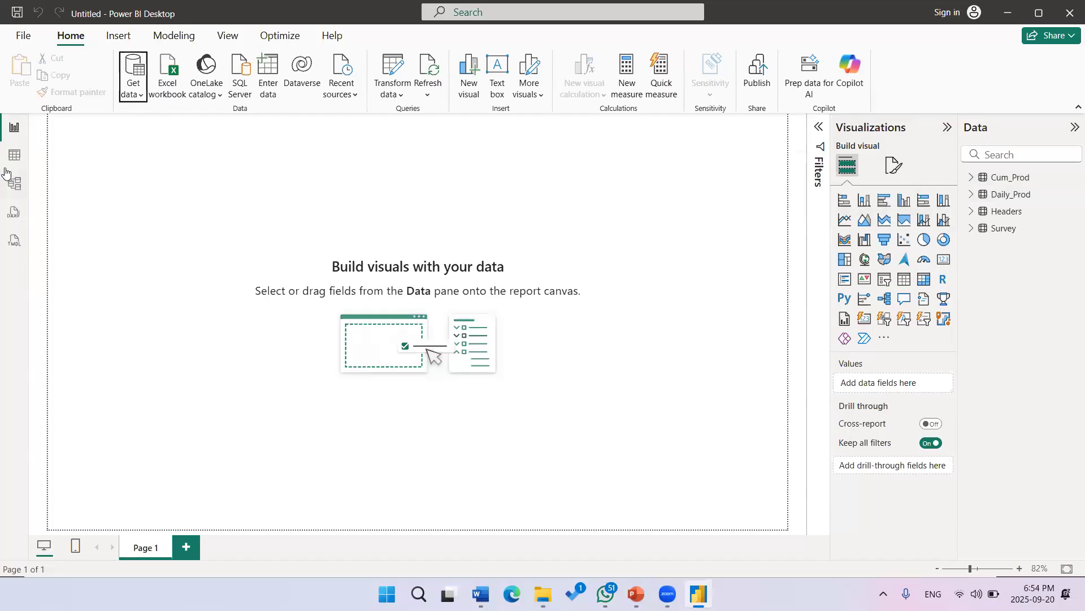
Step: In the model view, collapse the table properties and move the Daily_Prod table farther from the Headers table
click(14, 183)
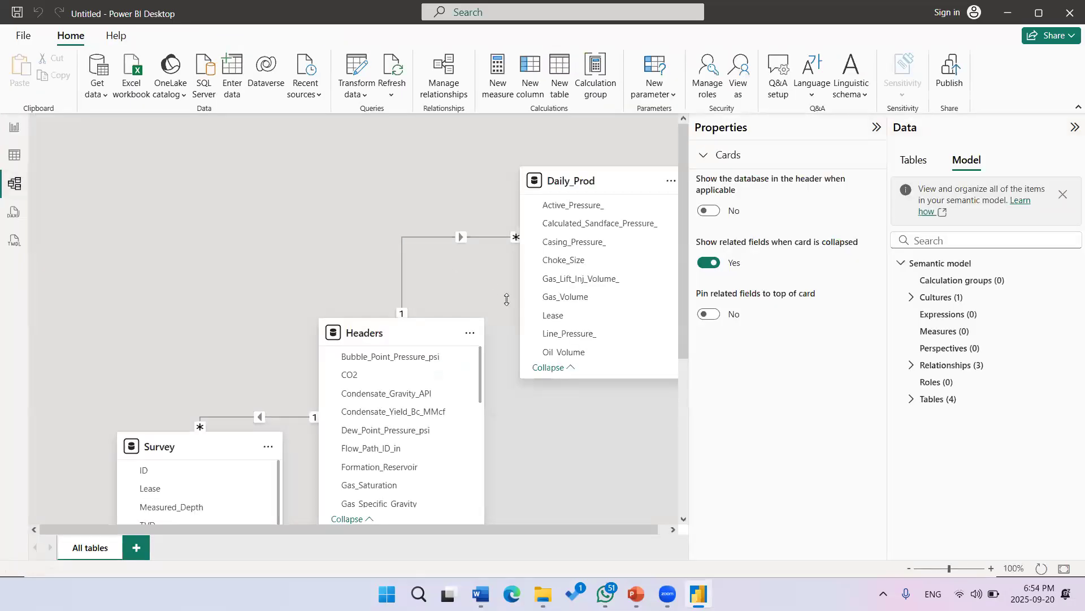
scroll(453, 259, down, 5)
scroll(545, 307, down, 5)
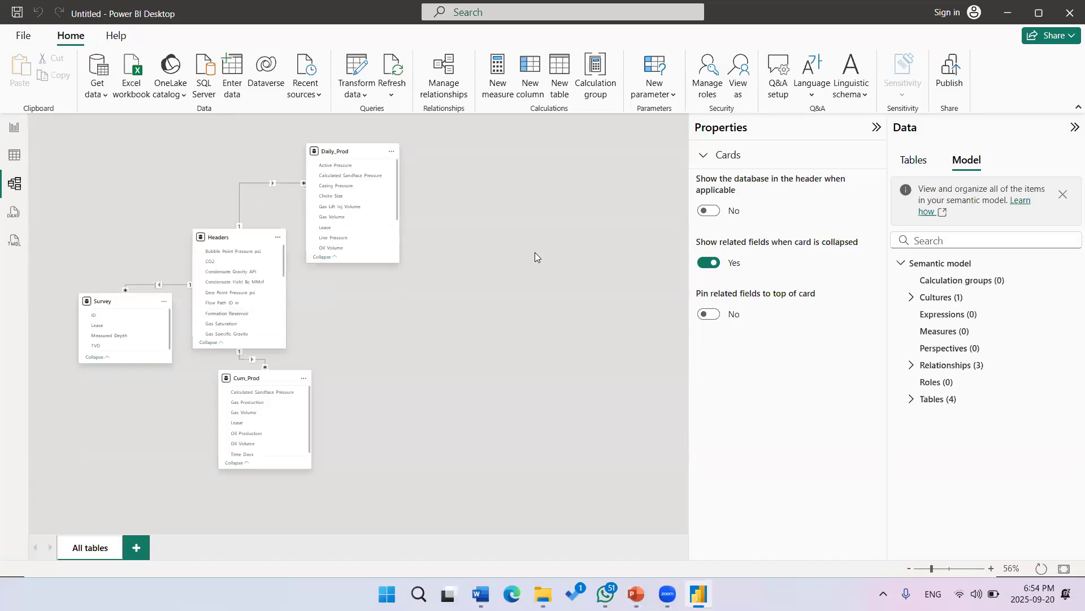
click(877, 128)
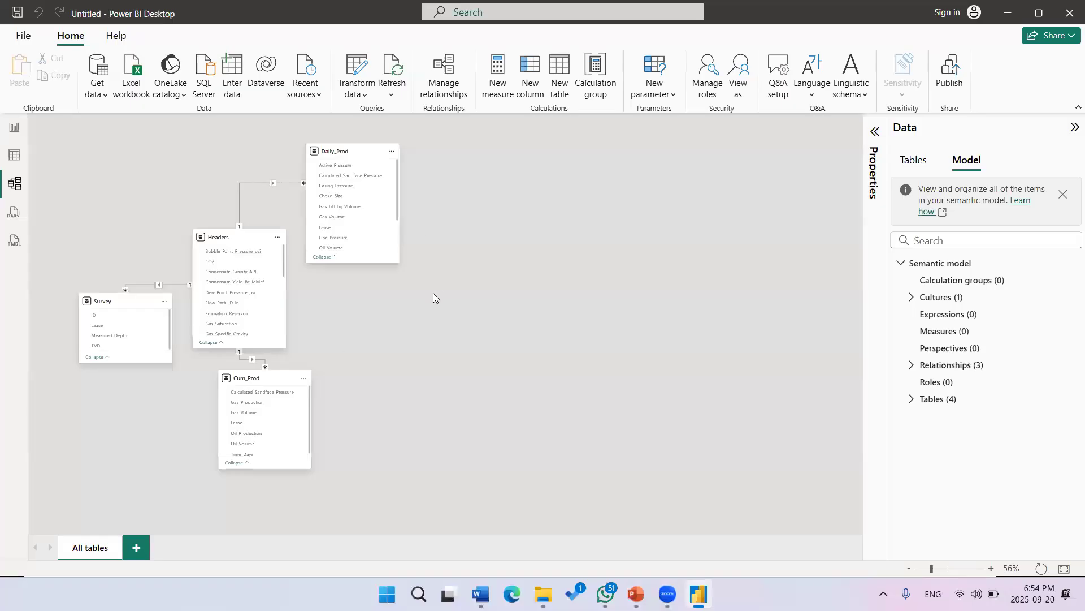
drag(368, 152, 427, 160)
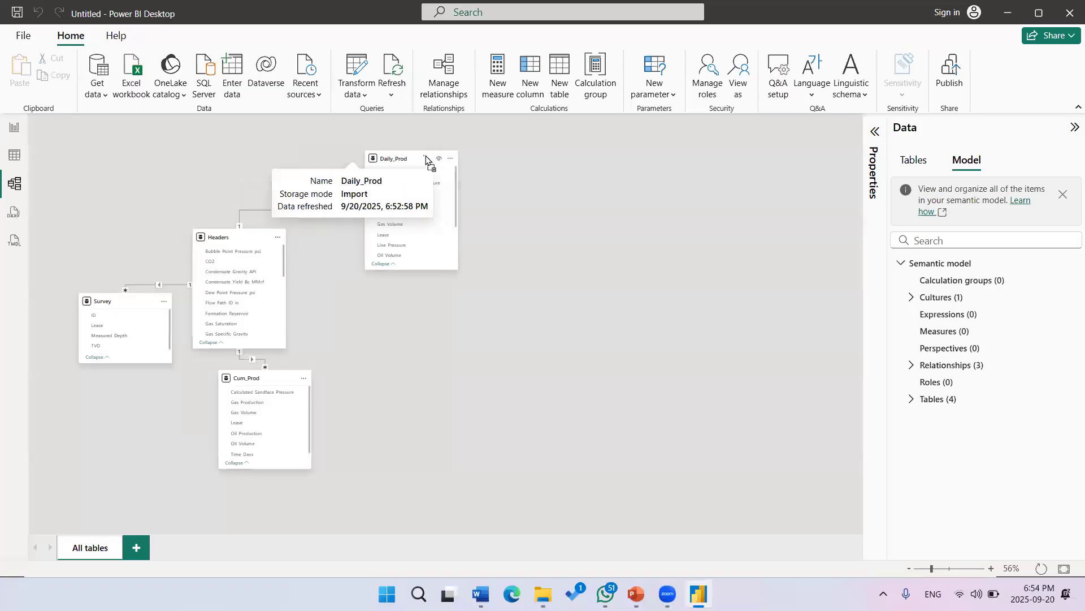
Step: Return to the report view, add an empty full-height line chart over the left part of Page 1, and collapse the filters
click(15, 127)
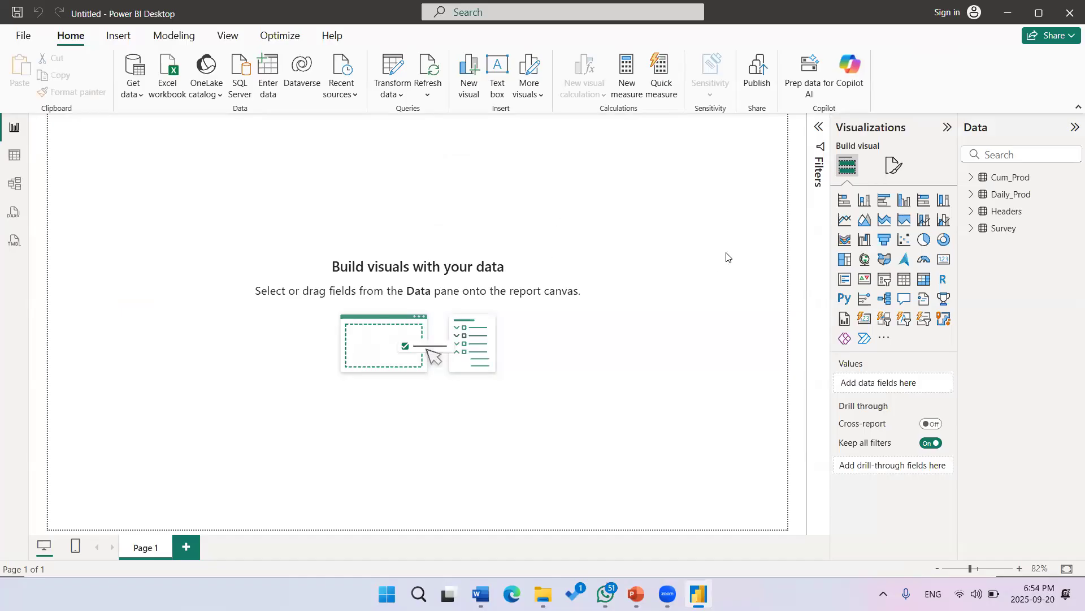
click(844, 219)
drag(175, 256, 419, 489)
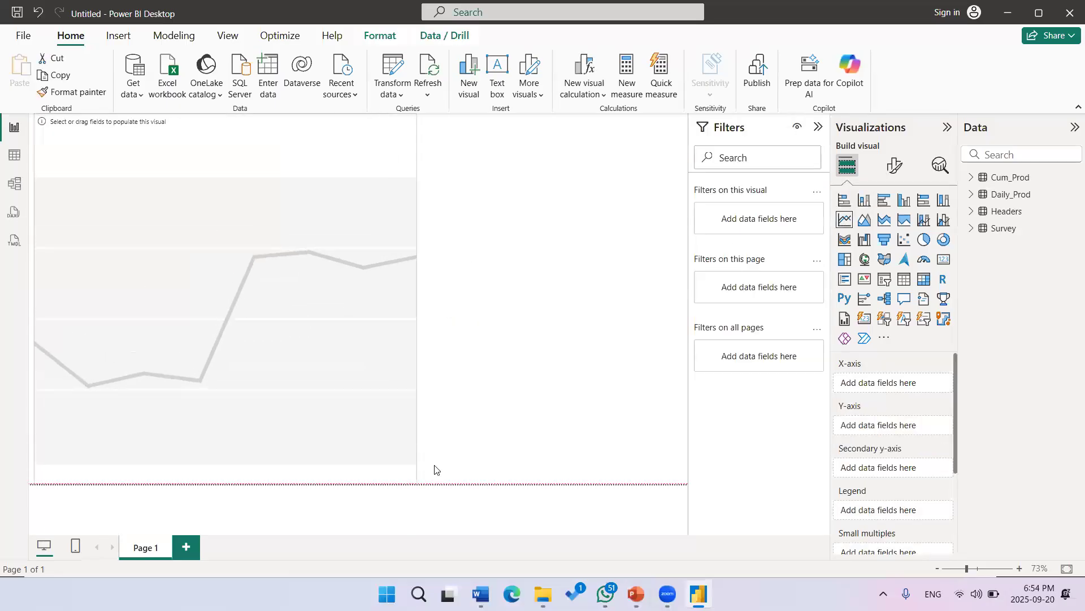
click(677, 360)
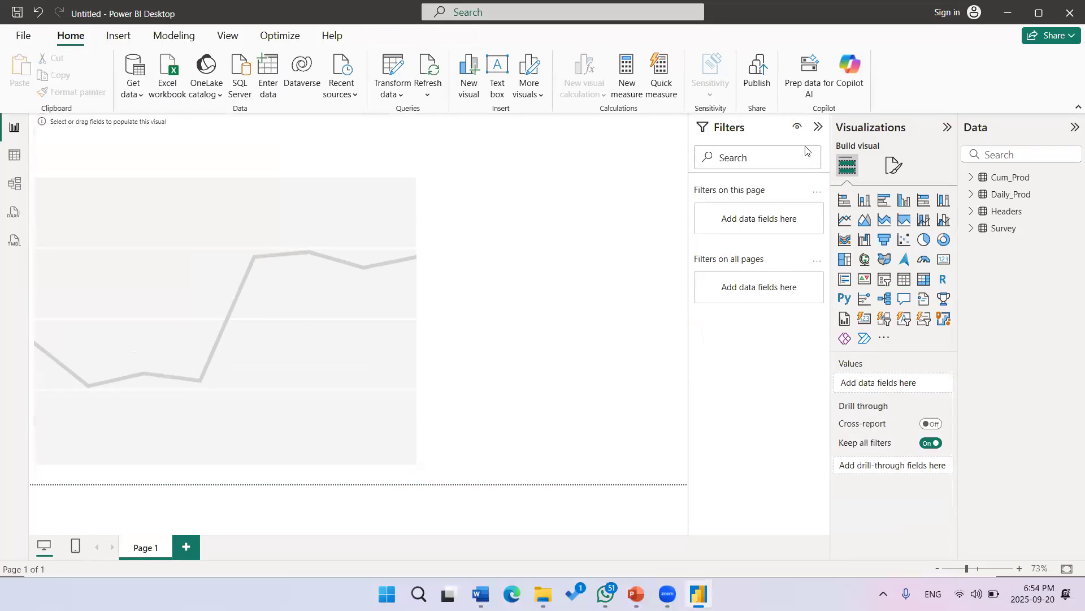
click(819, 128)
click(481, 336)
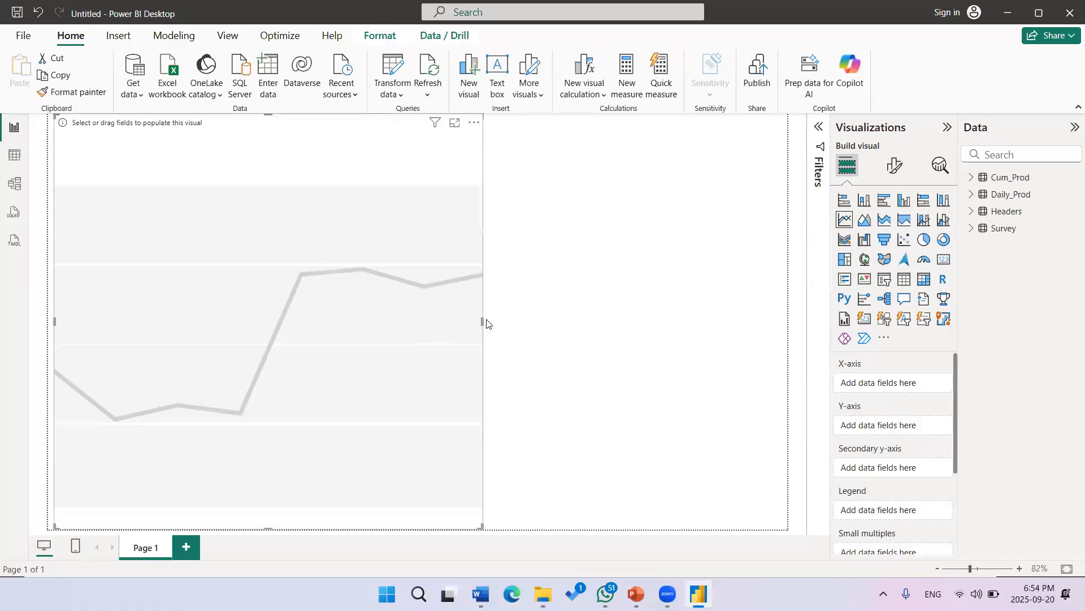
Step: Widen the empty line chart slightly and plot Cum_Prod's Gas_Volume on the Y-axis against Time_Days on the X-axis
mouse_move(484, 321)
mouse_down()
mouse_move(558, 325)
mouse_move(504, 326)
mouse_up()
click(536, 321)
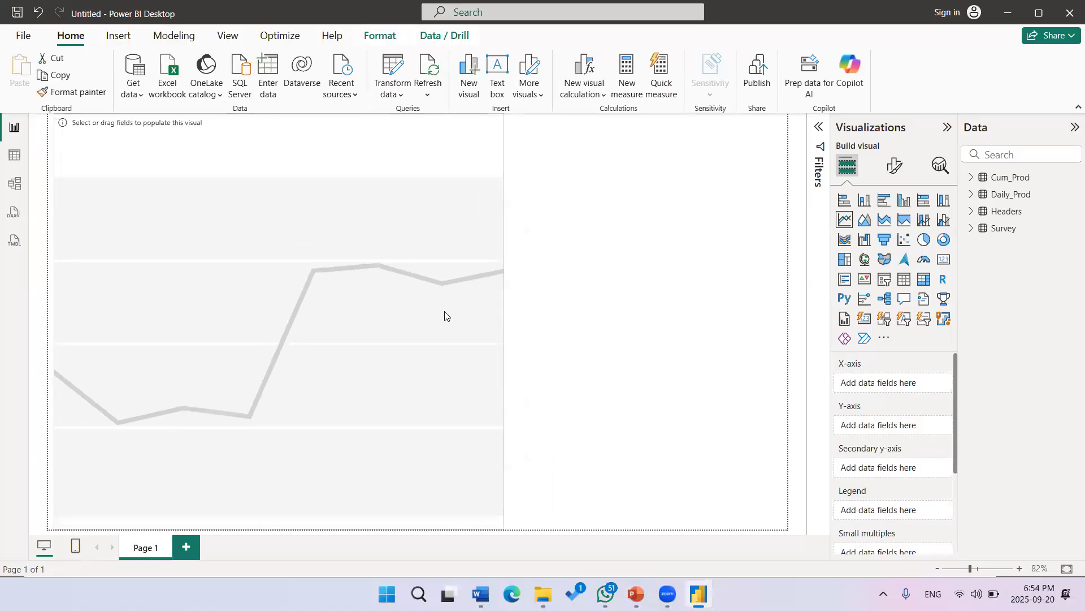
click(496, 296)
click(971, 177)
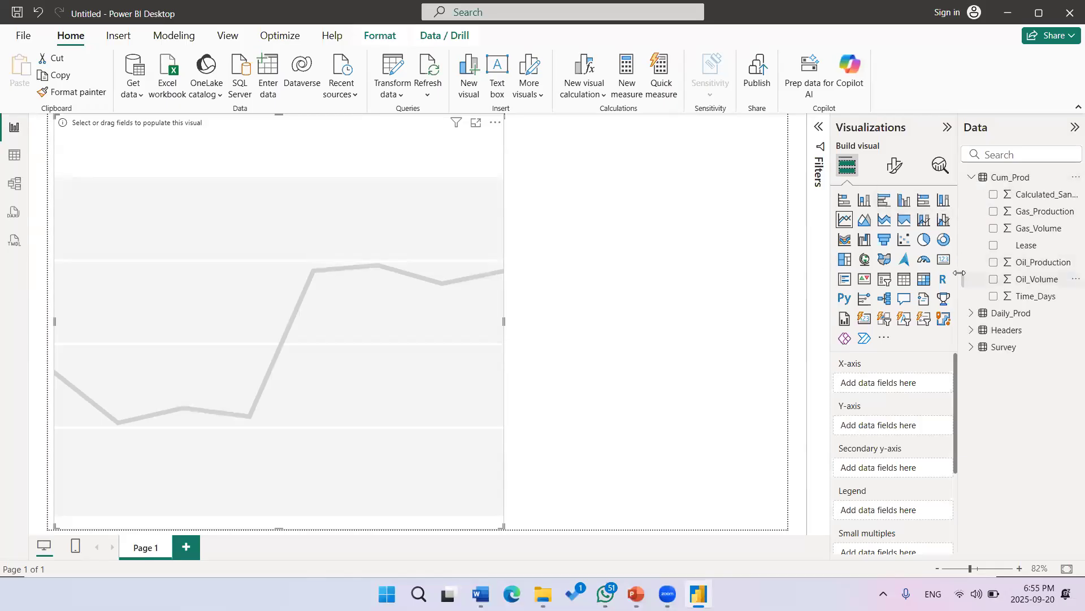
drag(961, 273, 957, 267)
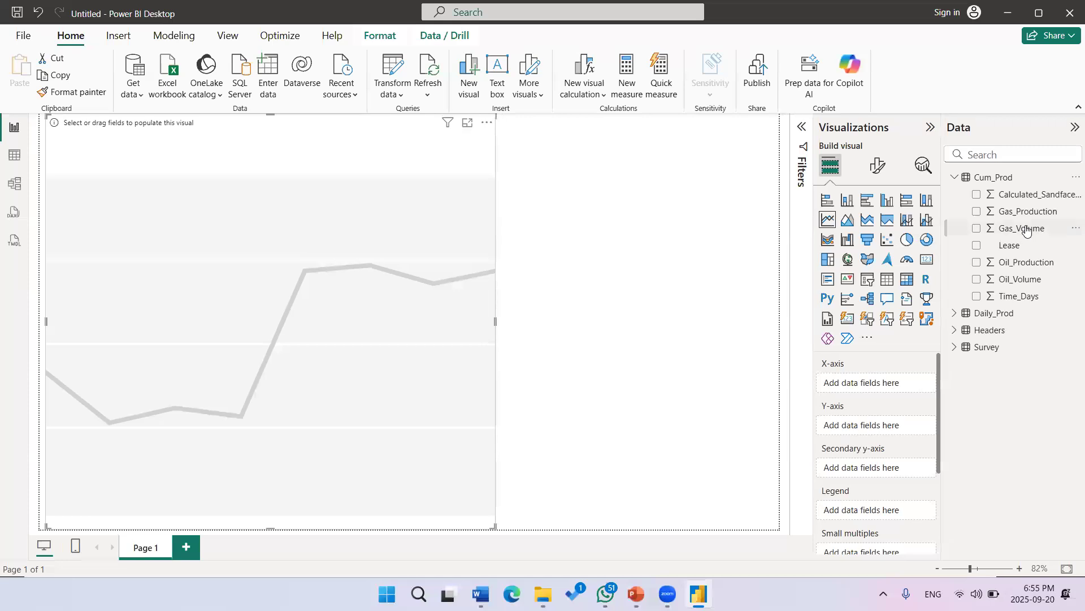
drag(1026, 229, 876, 429)
drag(1028, 301, 872, 384)
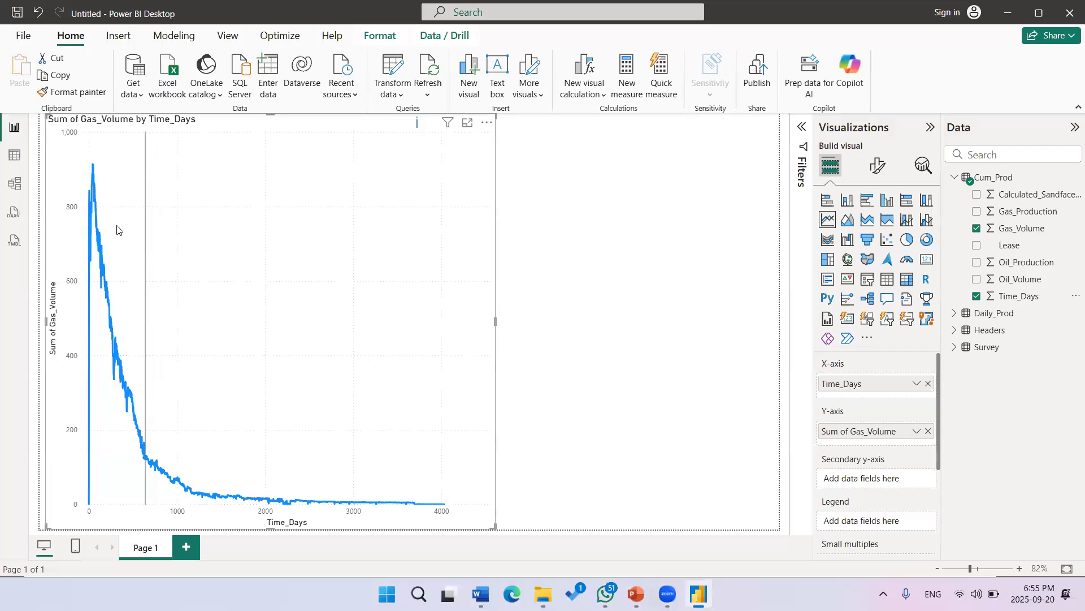
mouse_move(104, 338)
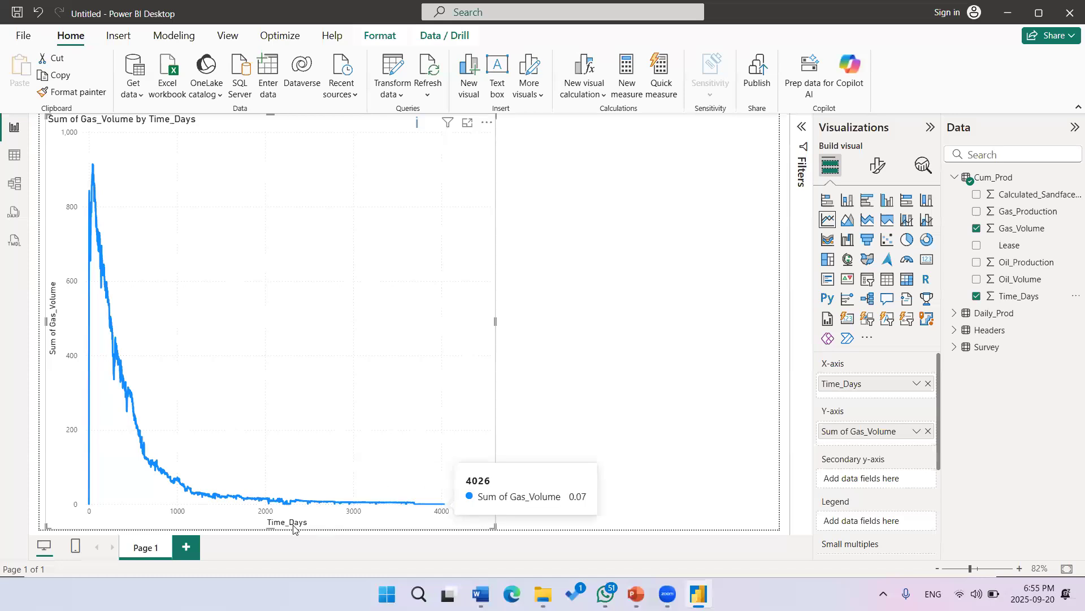
Step: Shorten the Gas_Volume line chart to the upper part of the page and place a copy of it directly beneath
drag(282, 403, 323, 265)
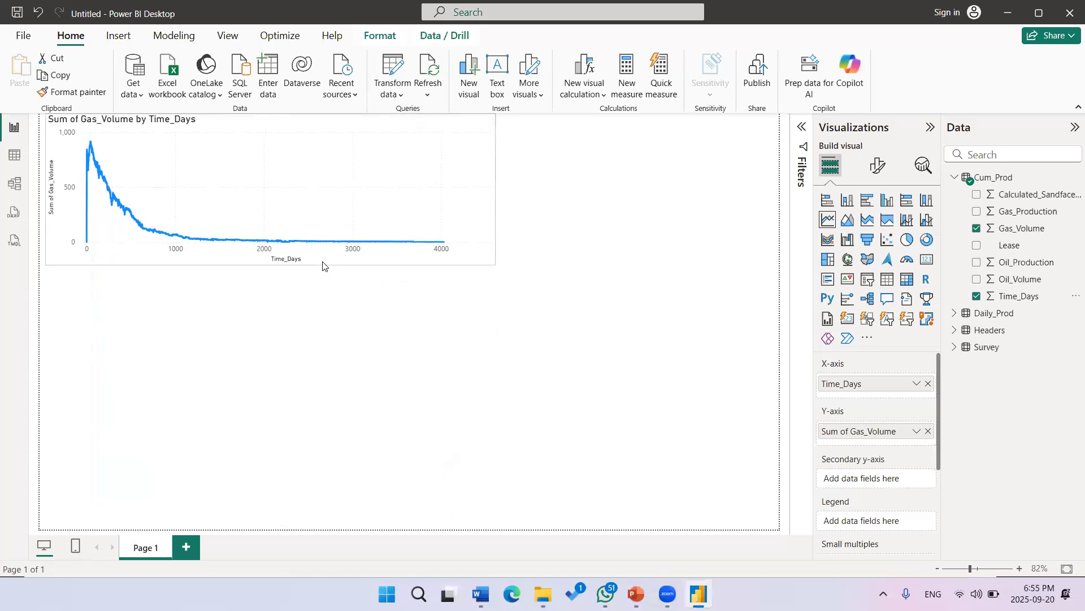
click(327, 278)
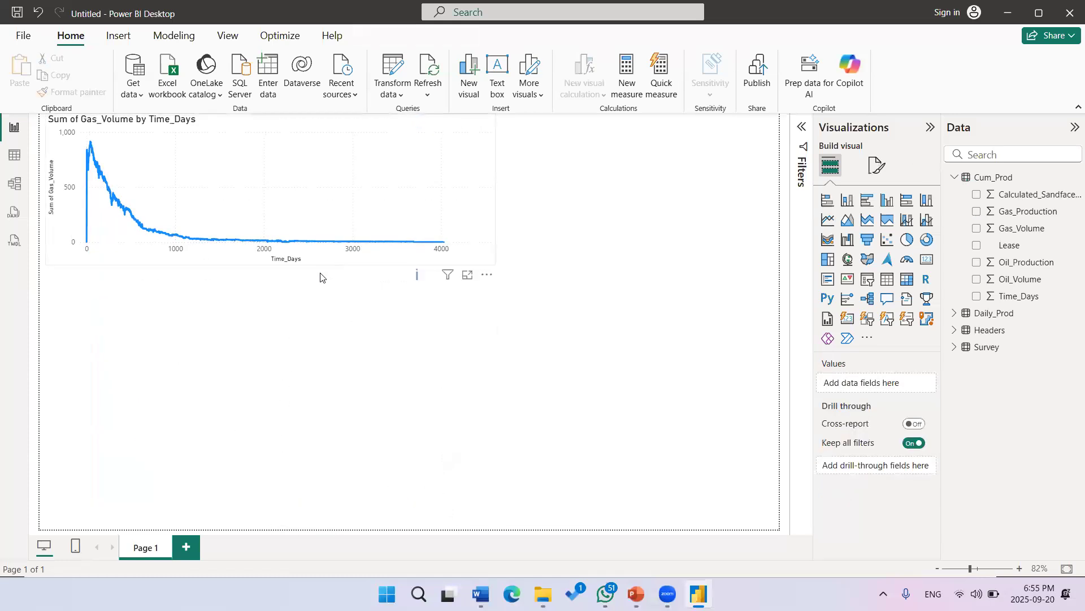
click(320, 277)
key(ctrl+c)
key(ctrl+v)
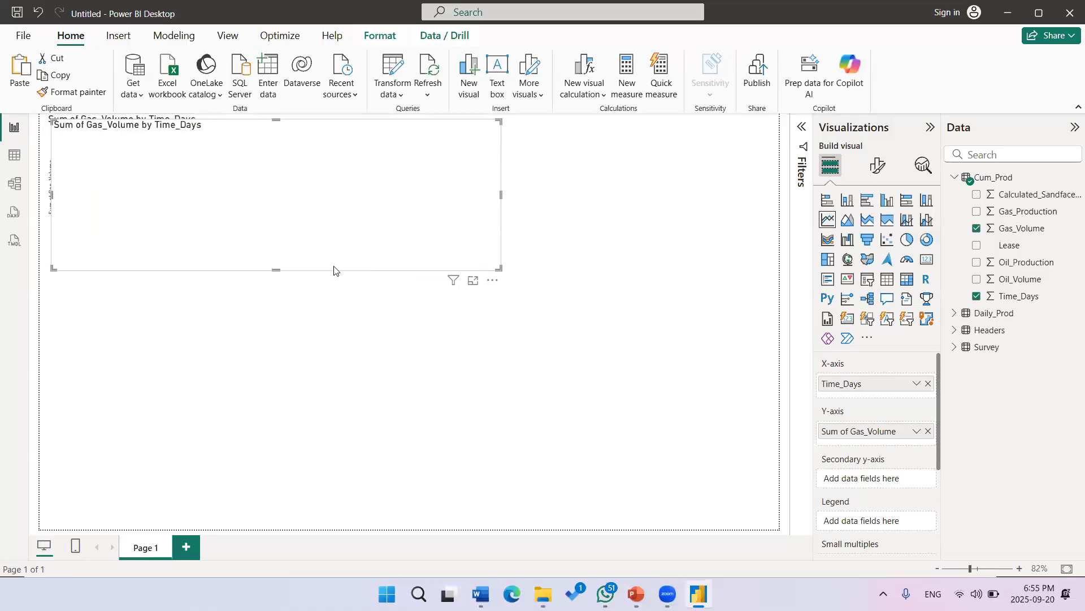
drag(333, 431, 316, 415)
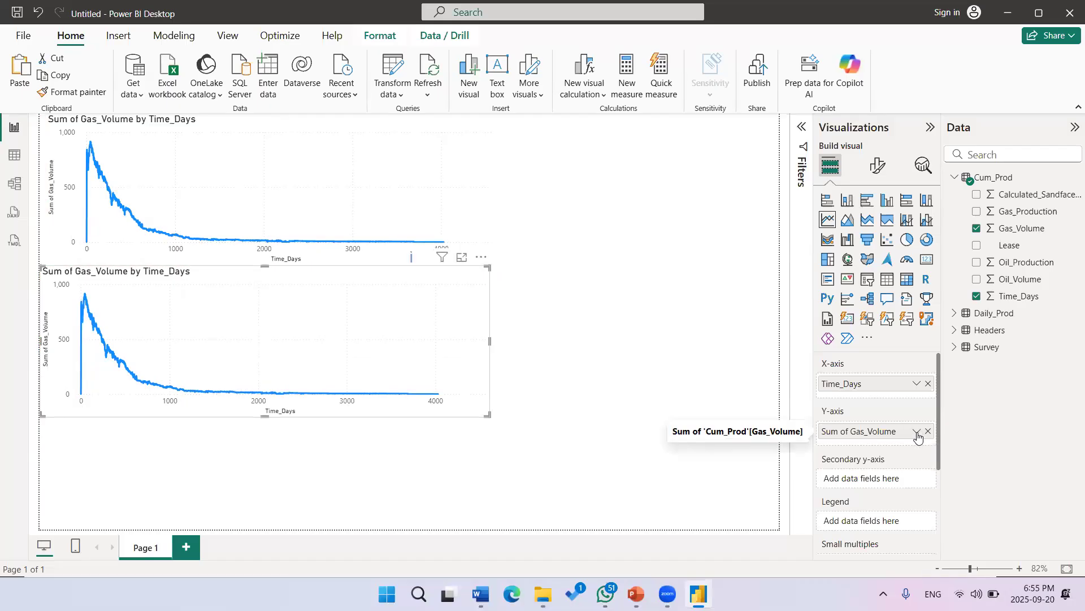
Step: Switch the lower chart's Gas_Volume aggregation to Average and widen the chart to the upper chart's right edge
click(917, 433)
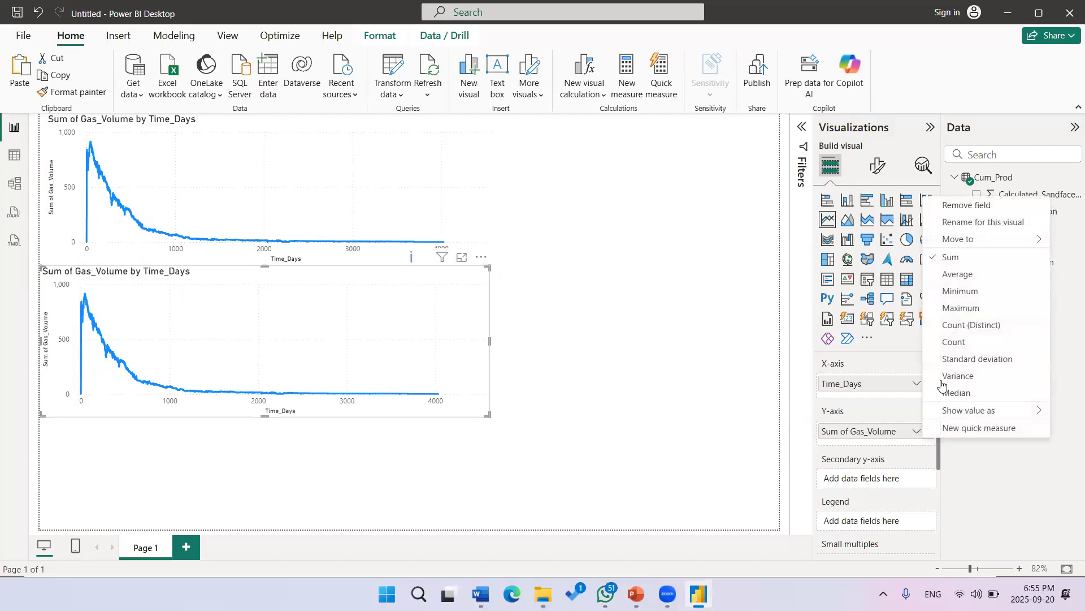
click(976, 276)
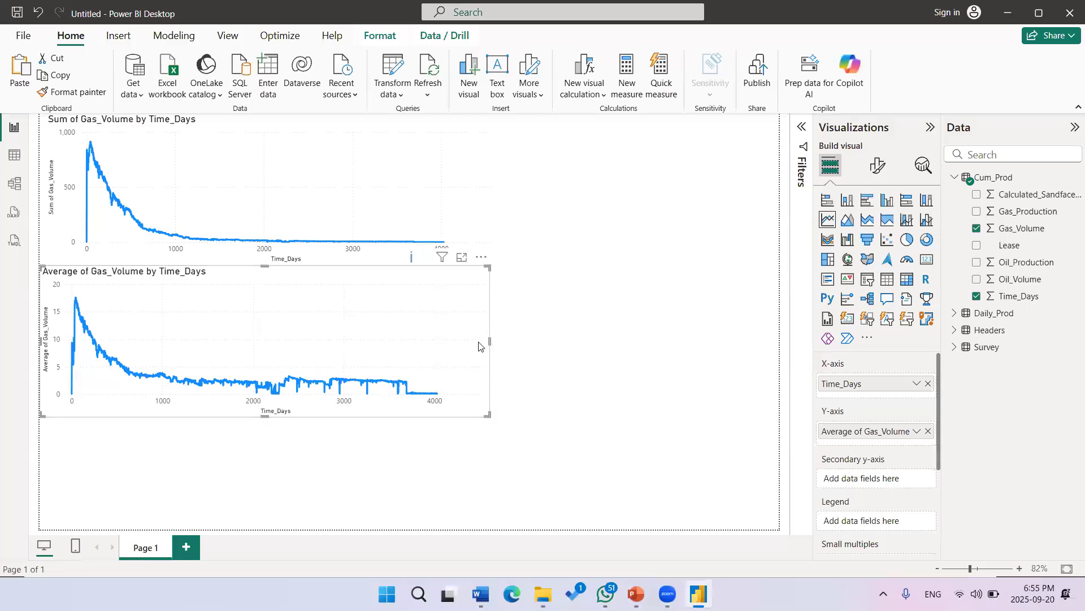
drag(490, 342, 517, 347)
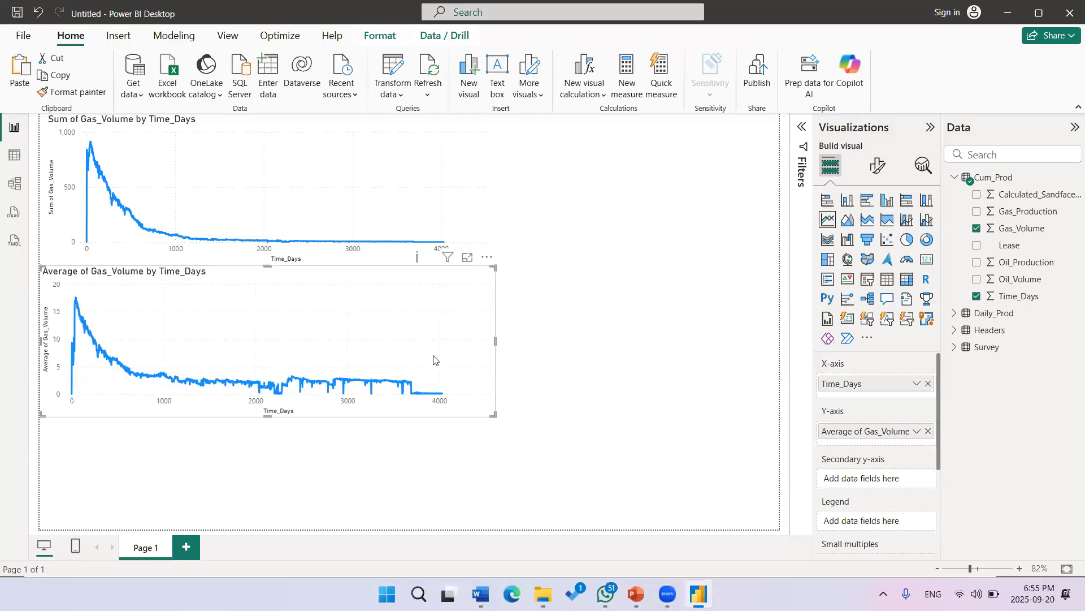
Step: Place a narrower copy of the Average of Gas_Volume chart in the free space right of the two charts
click(498, 398)
key(ctrl+v)
drag(43, 347, 511, 324)
Step: Narrow both left-hand Gas_Volume charts so that they take up only about the left half of the page
click(470, 232)
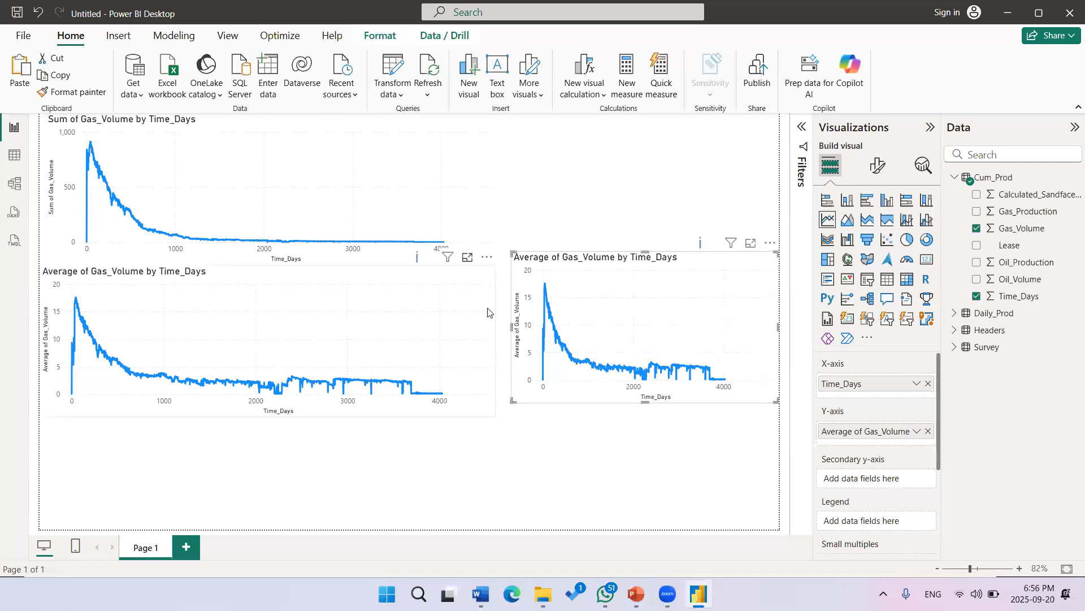
ctrl+click(489, 339)
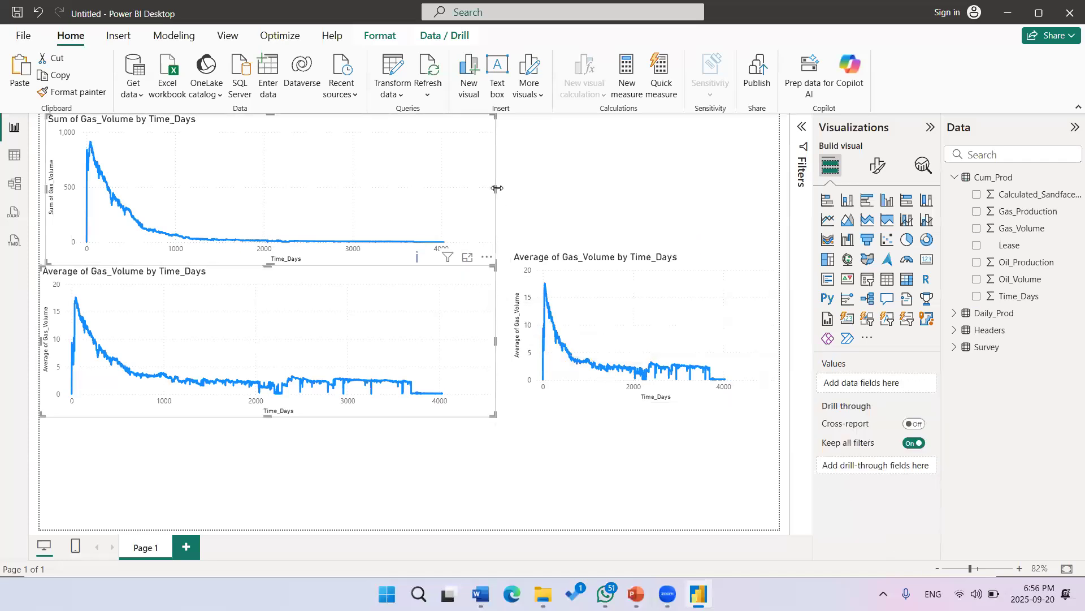
drag(458, 194, 404, 198)
click(476, 178)
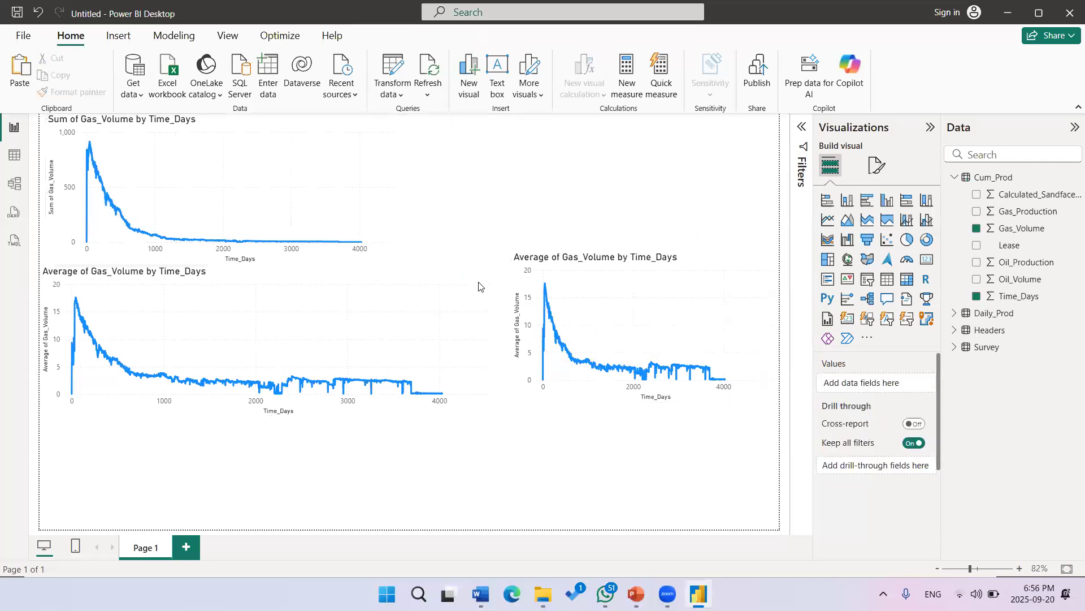
click(495, 342)
drag(495, 341, 402, 342)
Step: Enlarge the right-hand chart to fill the right half of the page at full height and add Lease as its legend
drag(512, 258, 405, 113)
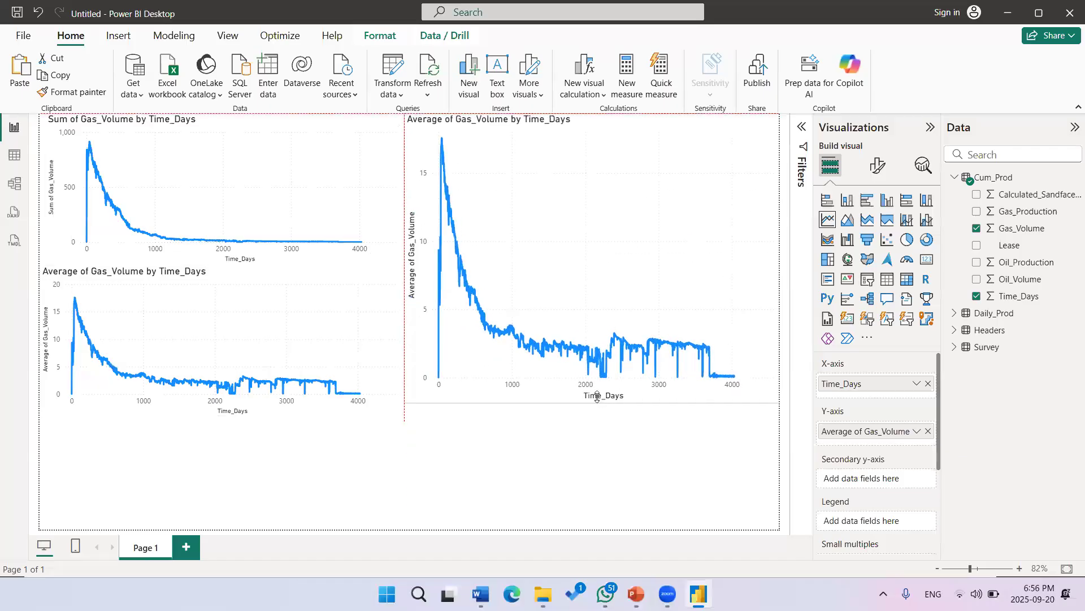
drag(589, 400, 607, 530)
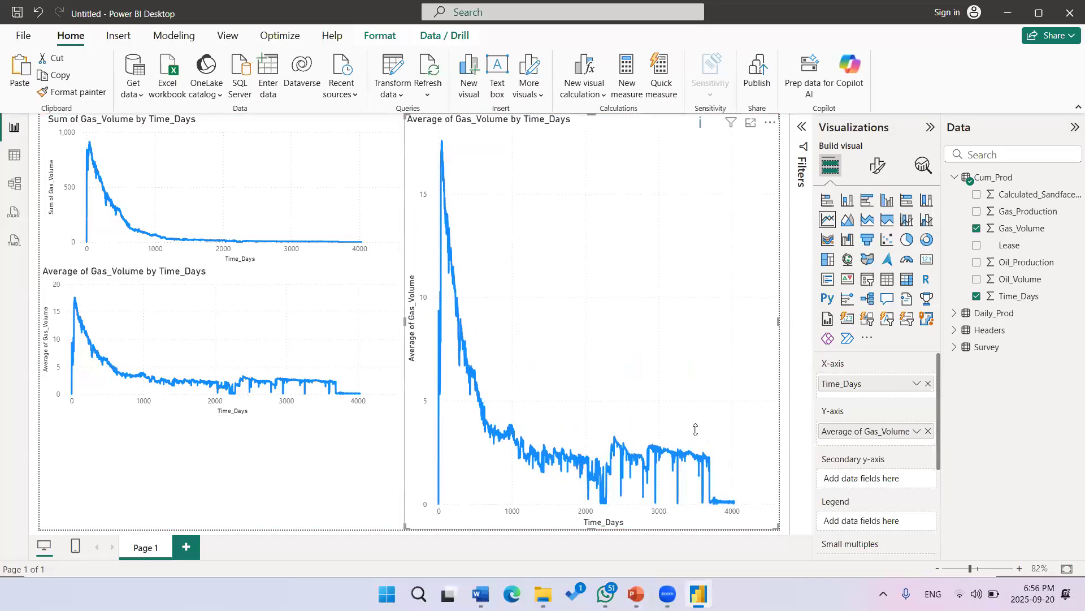
mouse_move(700, 422)
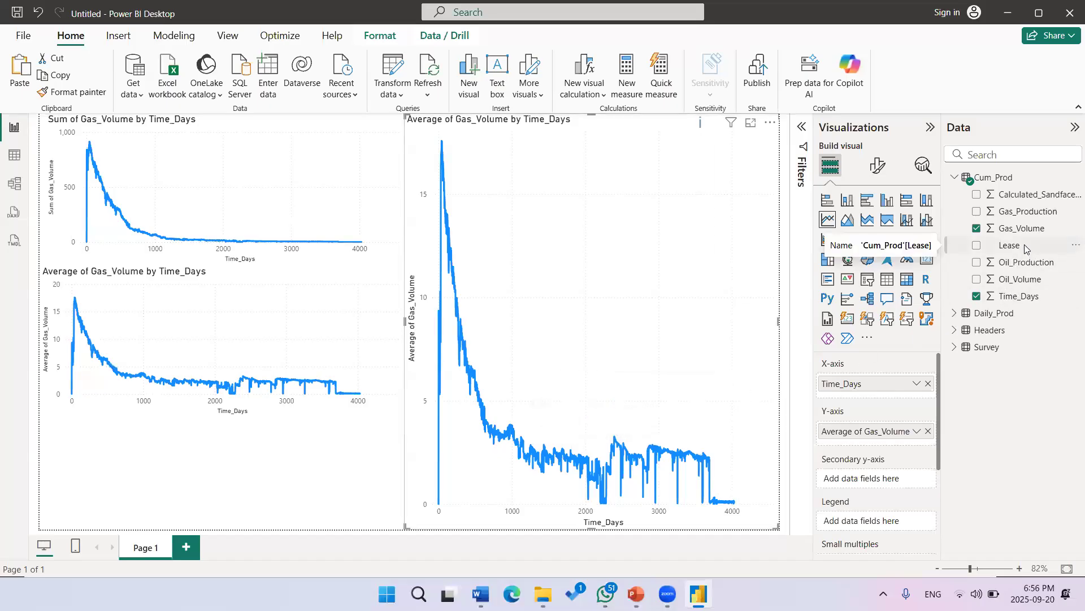
drag(1021, 251, 882, 521)
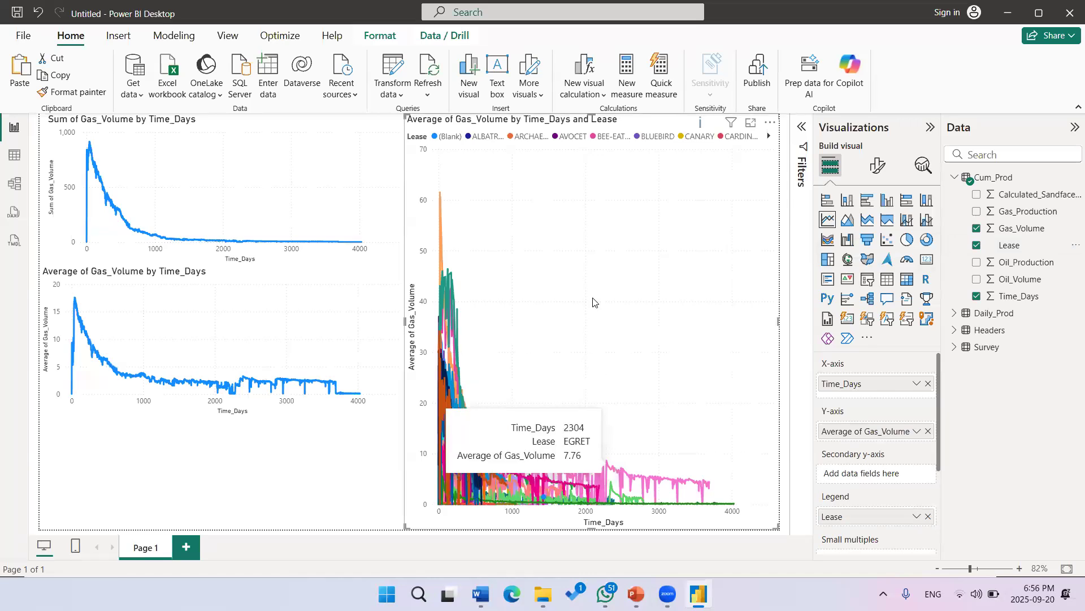
Step: Turn on X-axis and Y-axis zoom sliders for the Lease chart and zoom to about 900–1700 days and volumes up to about 25
click(878, 165)
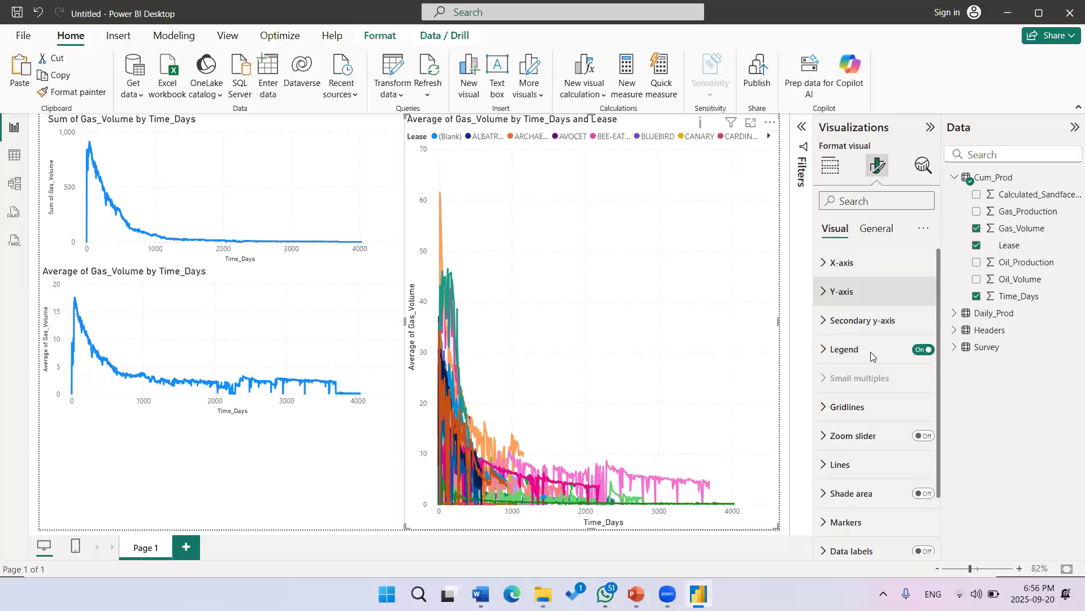
click(923, 436)
click(917, 488)
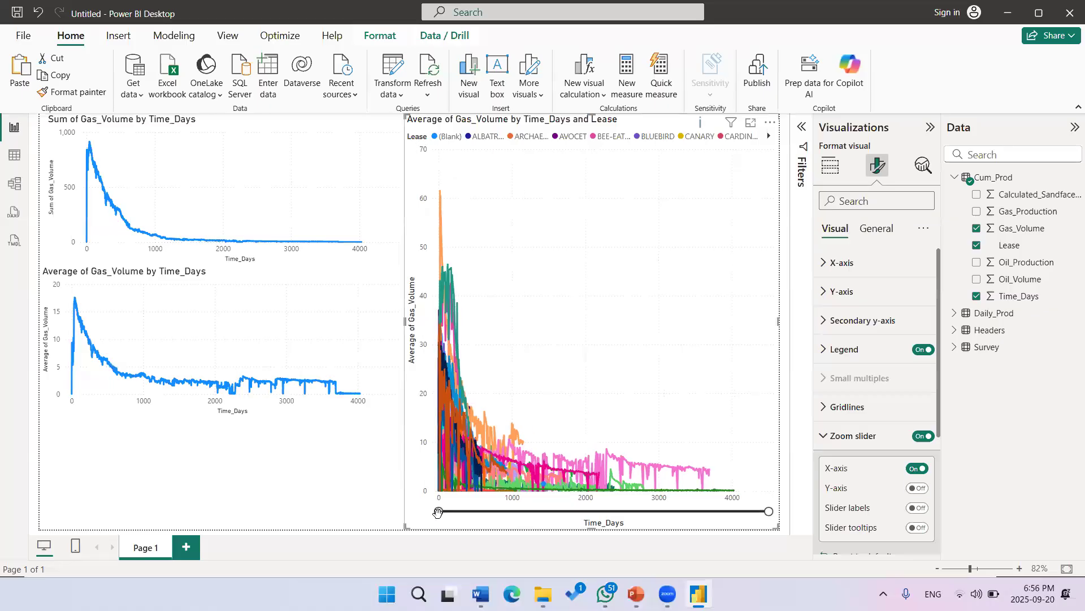
drag(439, 511, 700, 510)
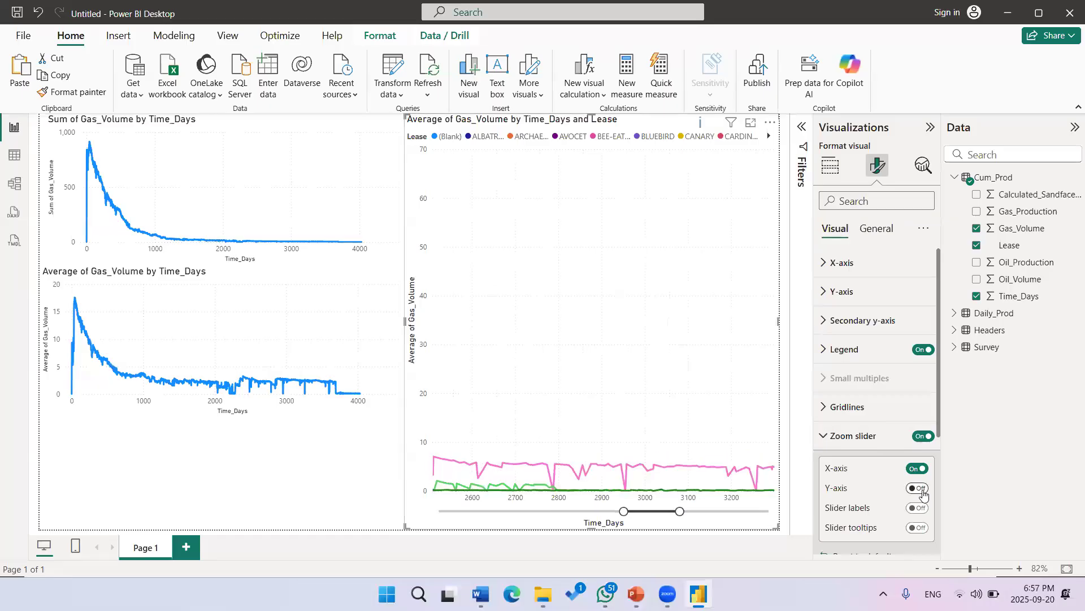
drag(423, 149, 430, 448)
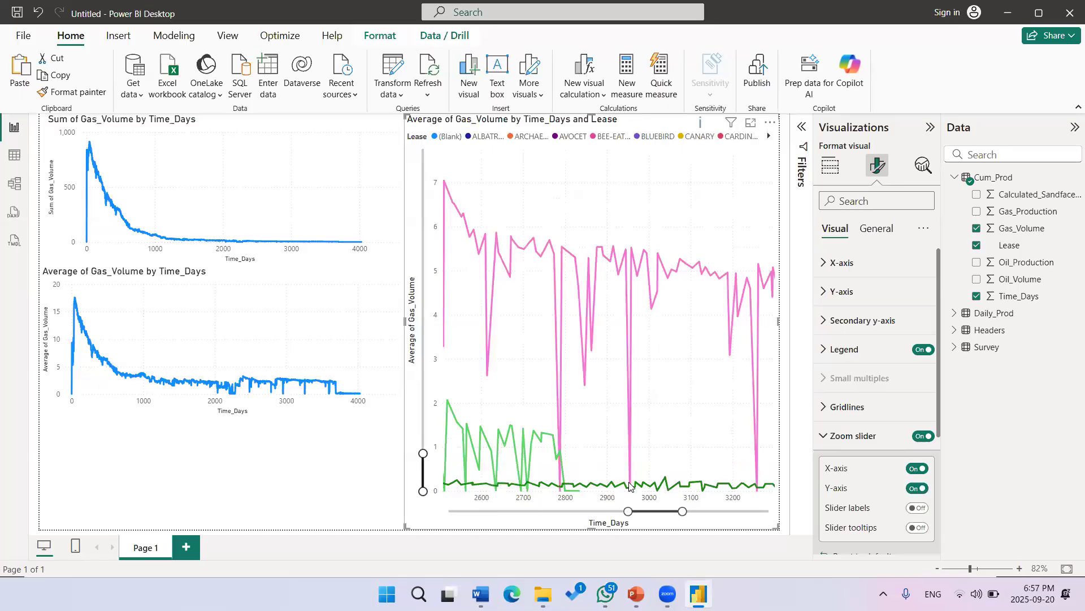
drag(637, 511, 537, 505)
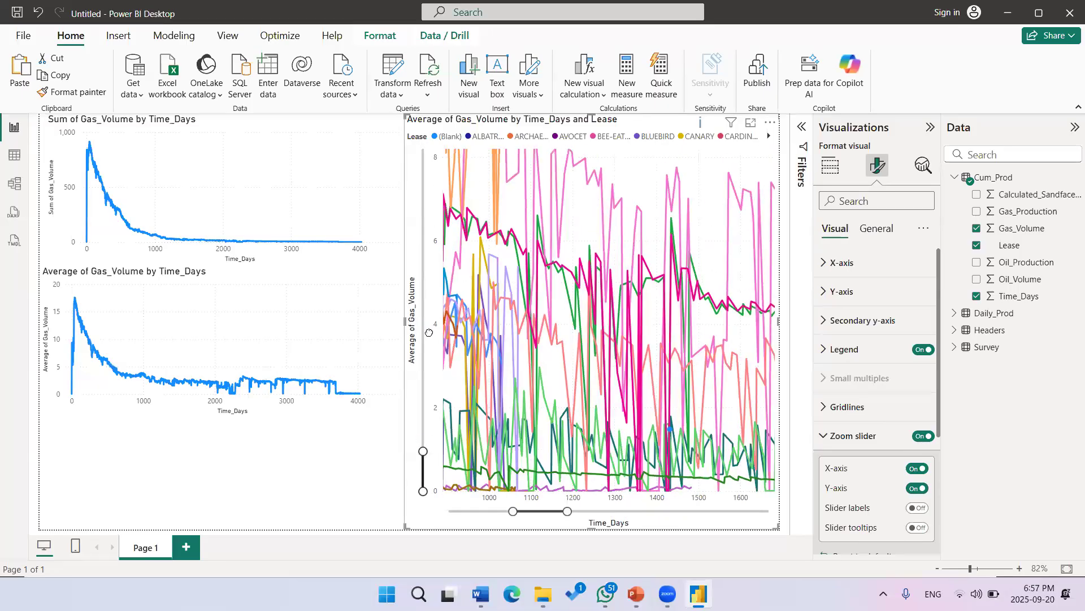
drag(429, 332, 427, 323)
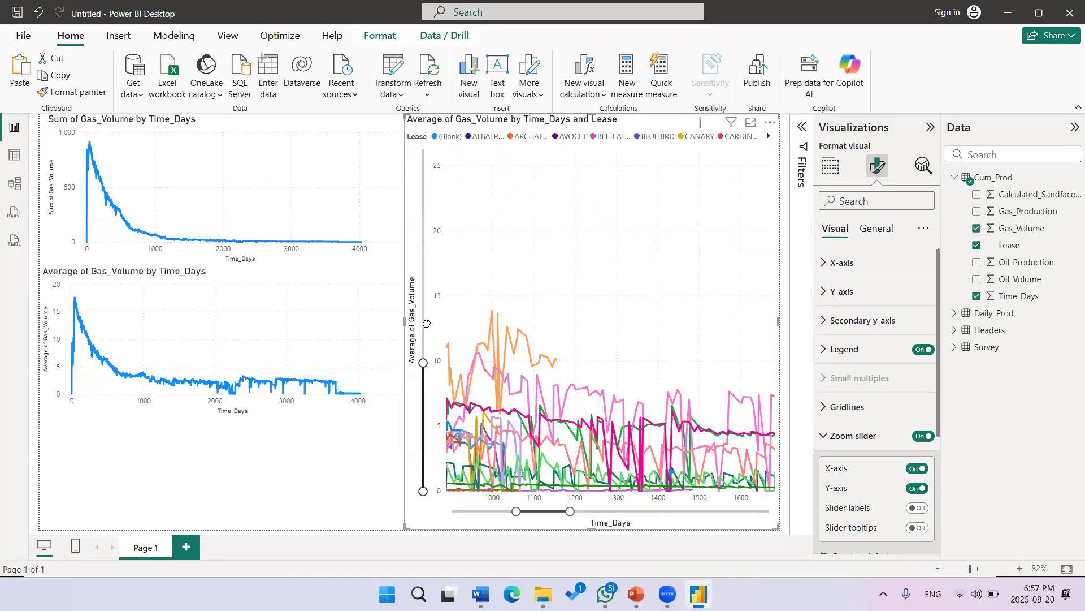
Step: Add Page 2 and place an empty donut chart on it, enlarged to full height across most of the page width
click(367, 469)
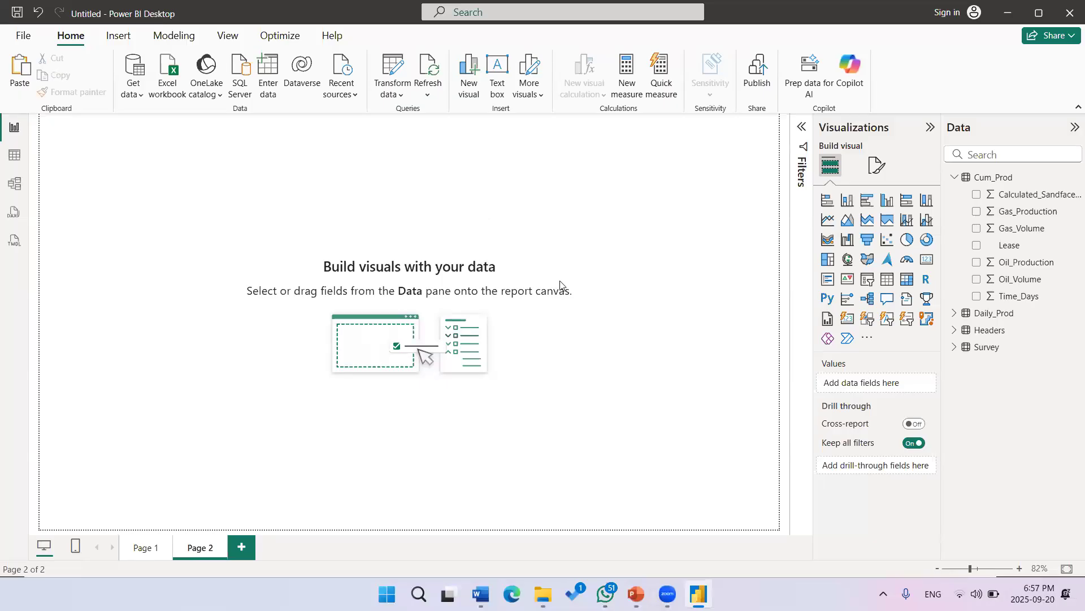
click(925, 241)
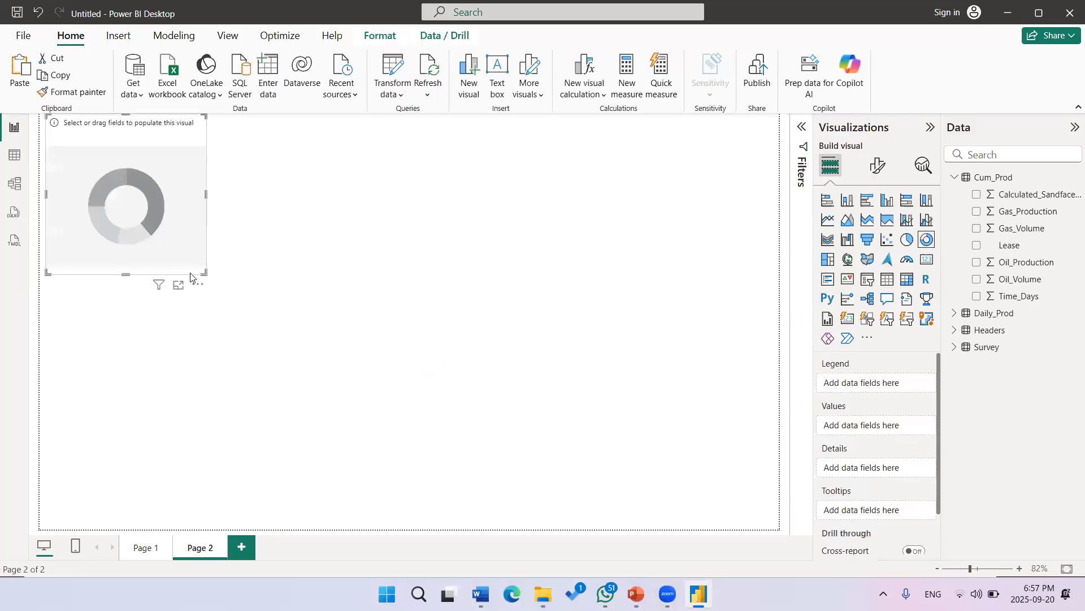
drag(749, 499, 661, 527)
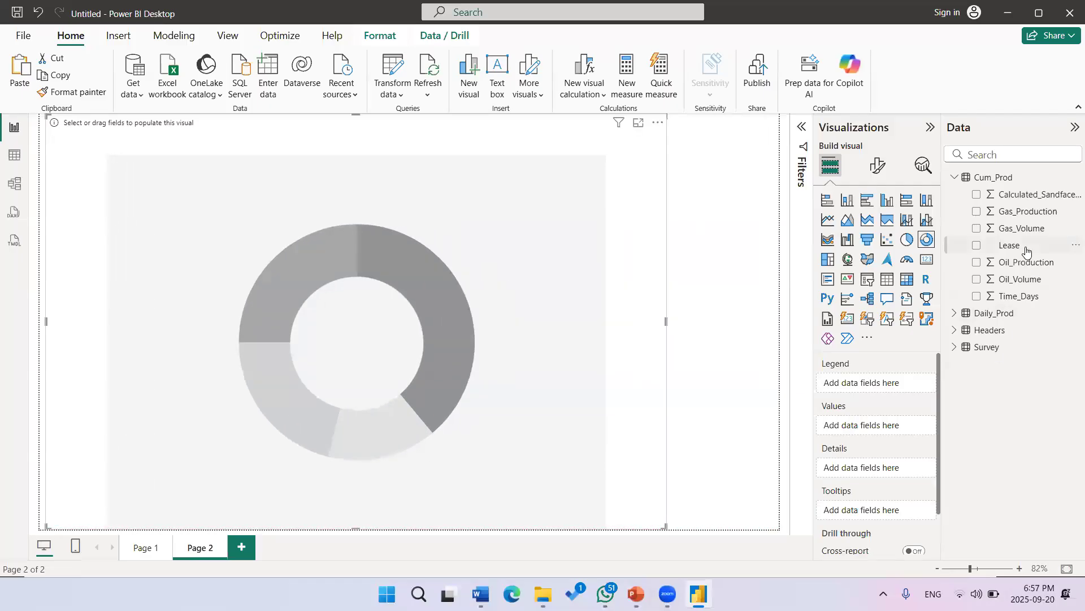
Step: Populate the donut chart from the Daily_Prod table with Water_Volume_ as the values and Lease as the legend
click(954, 177)
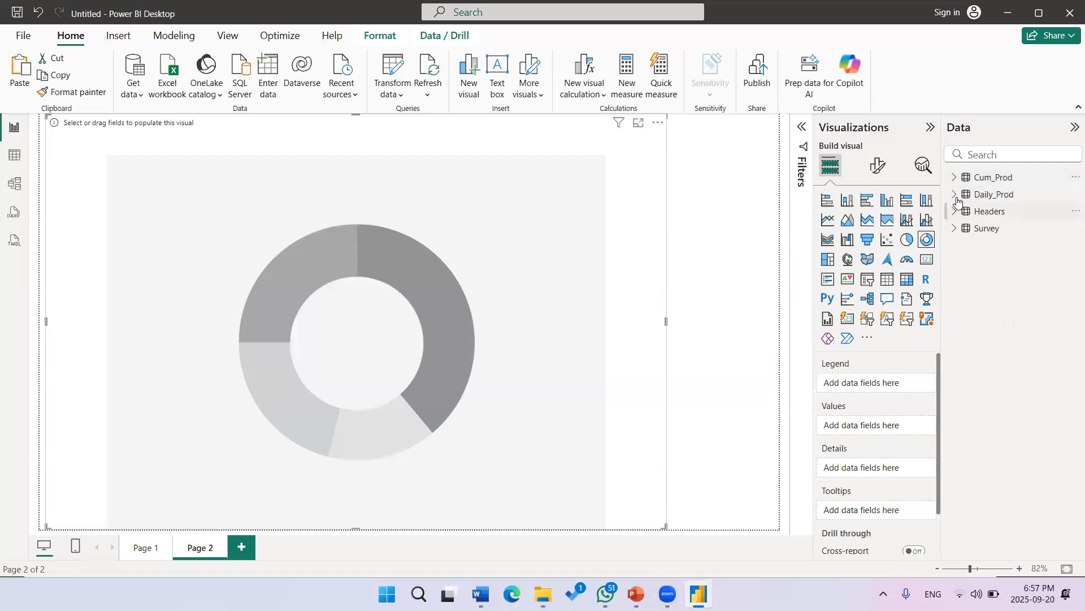
click(955, 195)
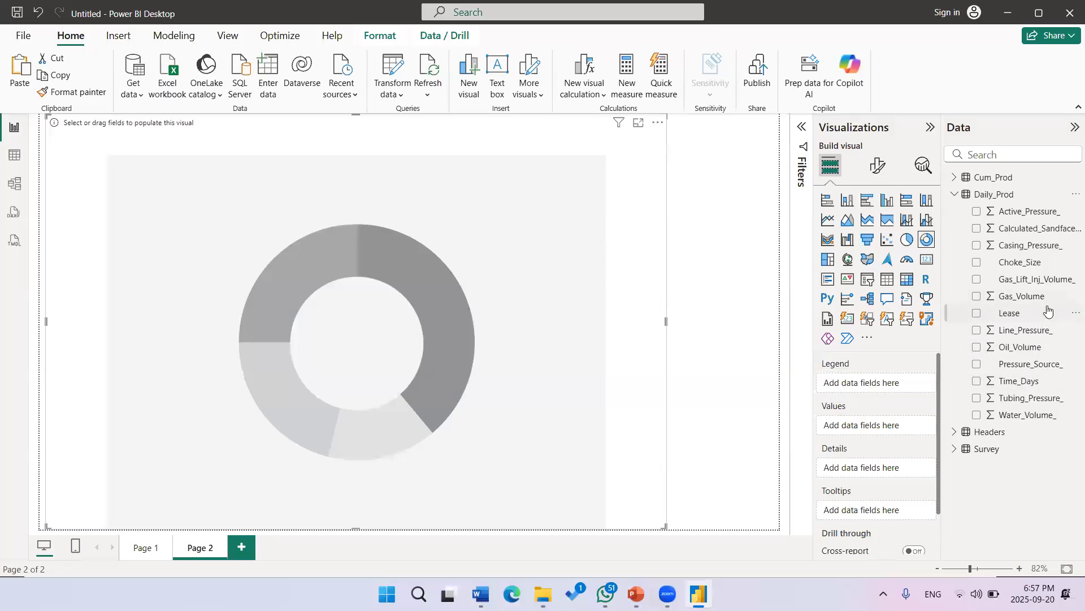
drag(1026, 417, 874, 430)
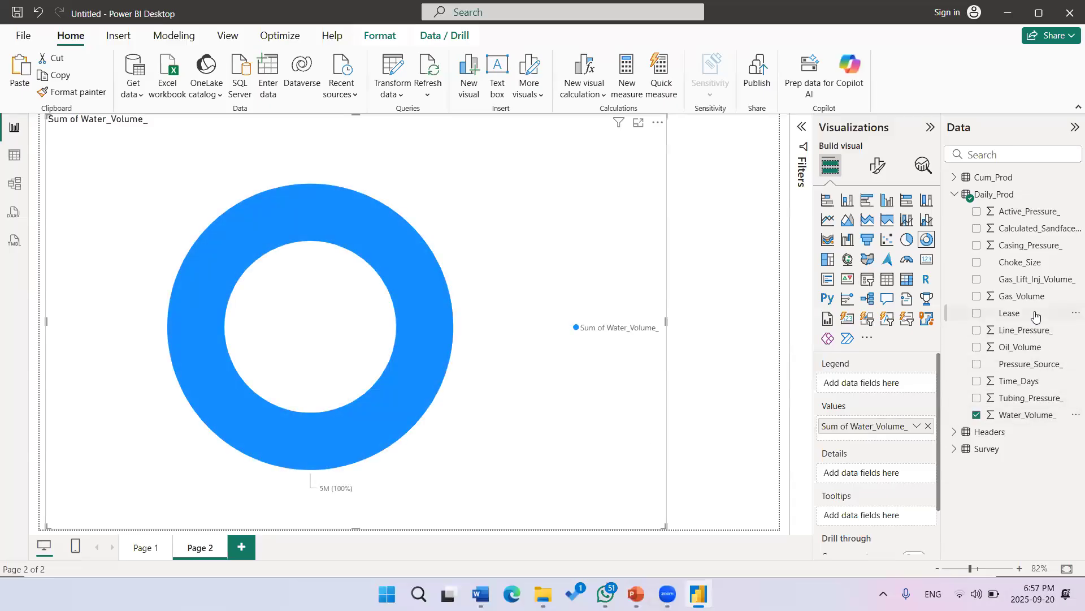
drag(1035, 316, 867, 383)
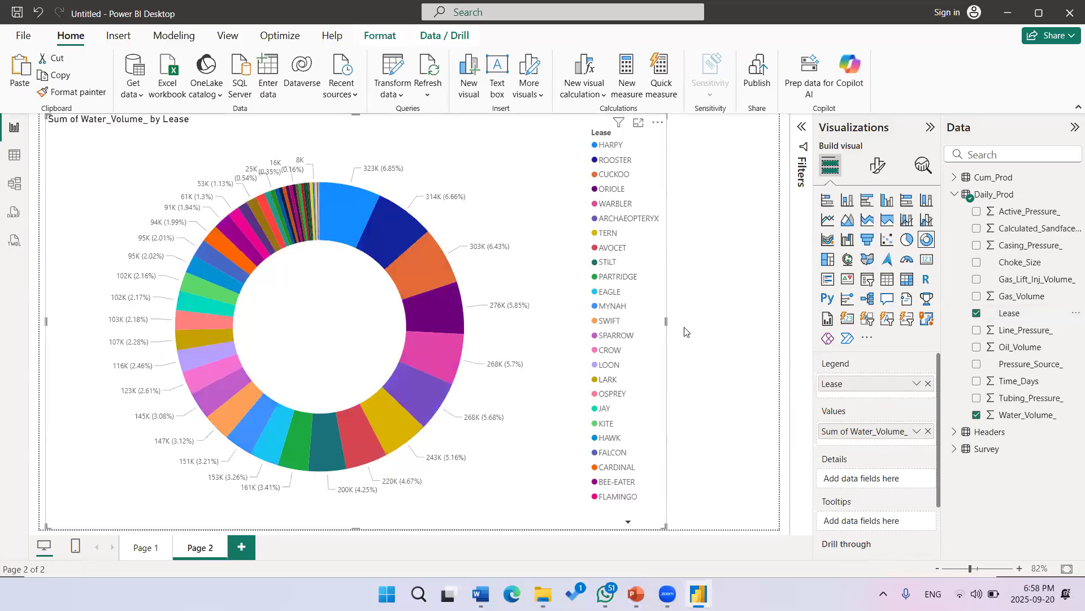
Step: Narrow the donut chart to about three quarters of the page width and reselect it
drag(622, 328, 602, 326)
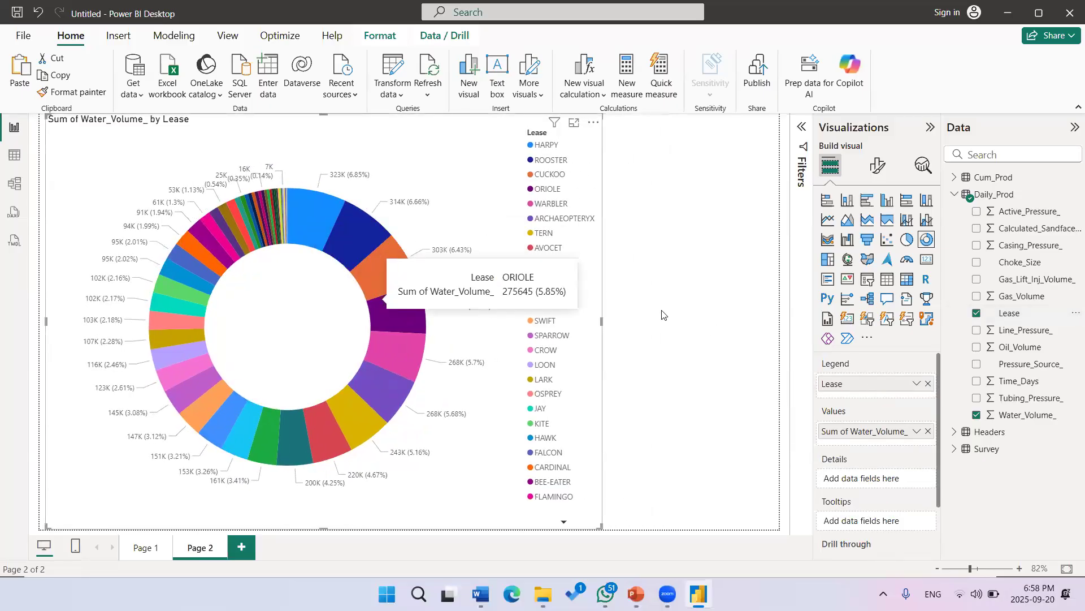
click(690, 330)
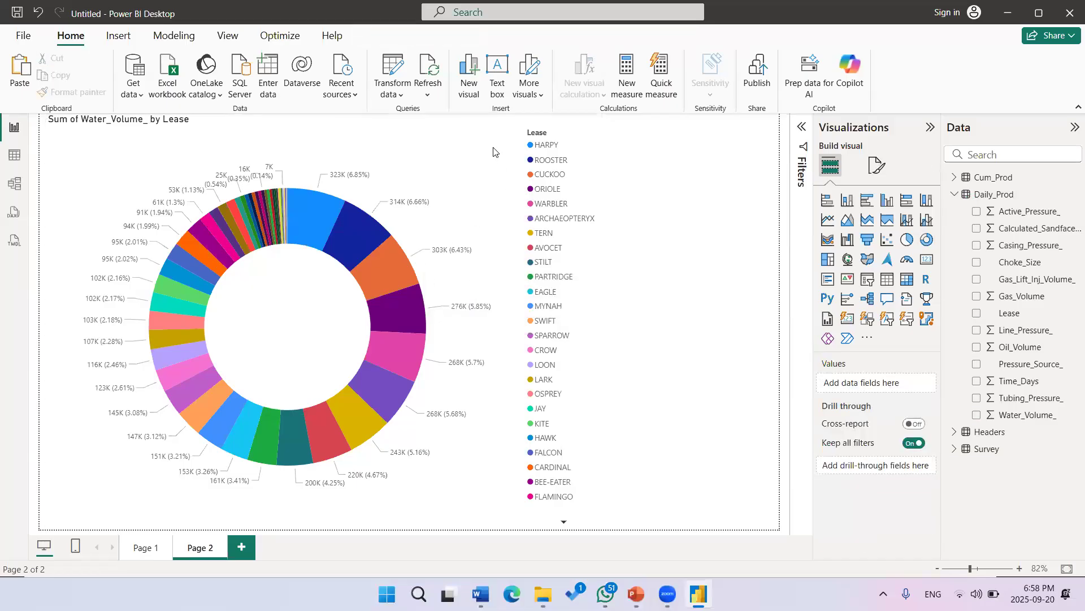
click(490, 177)
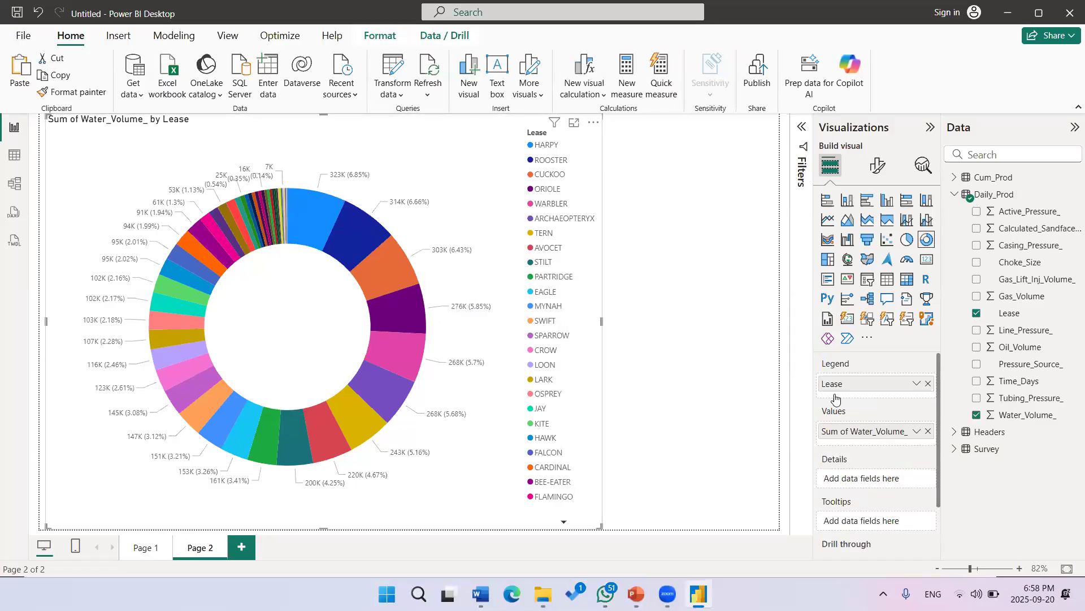
Step: Compare average, maximum and minimum aggregations of Water_Volume_ in the donut chart, ending with Average as the aggregation
click(916, 434)
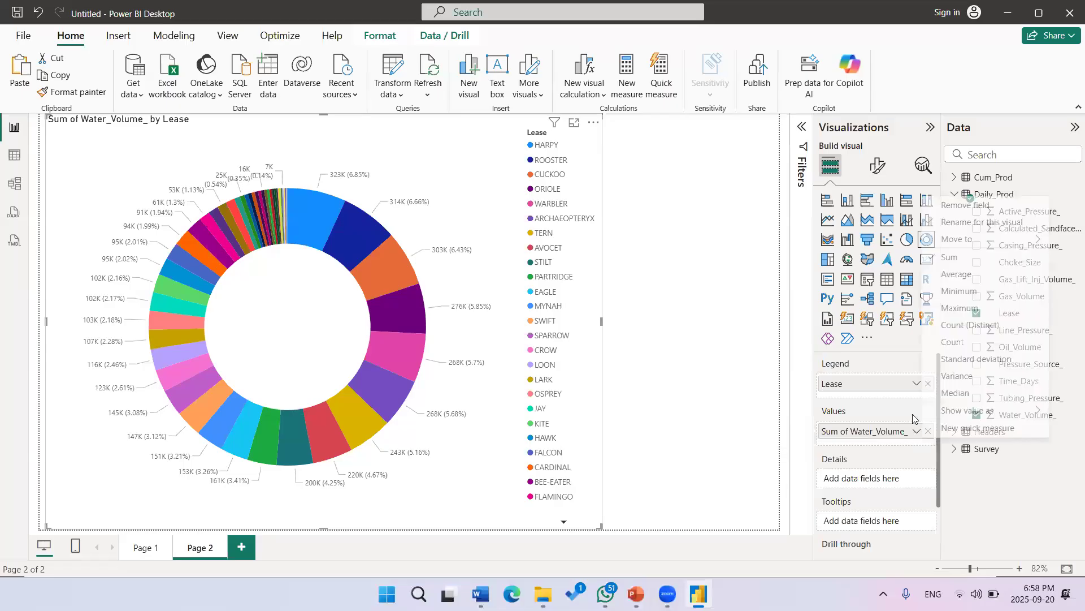
click(960, 275)
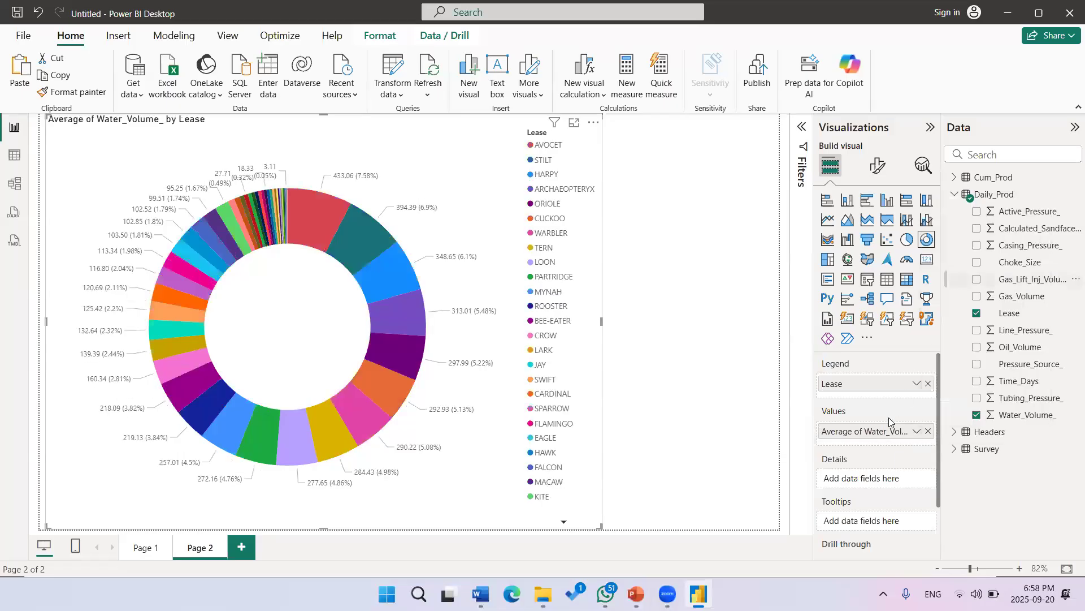
click(916, 434)
click(978, 308)
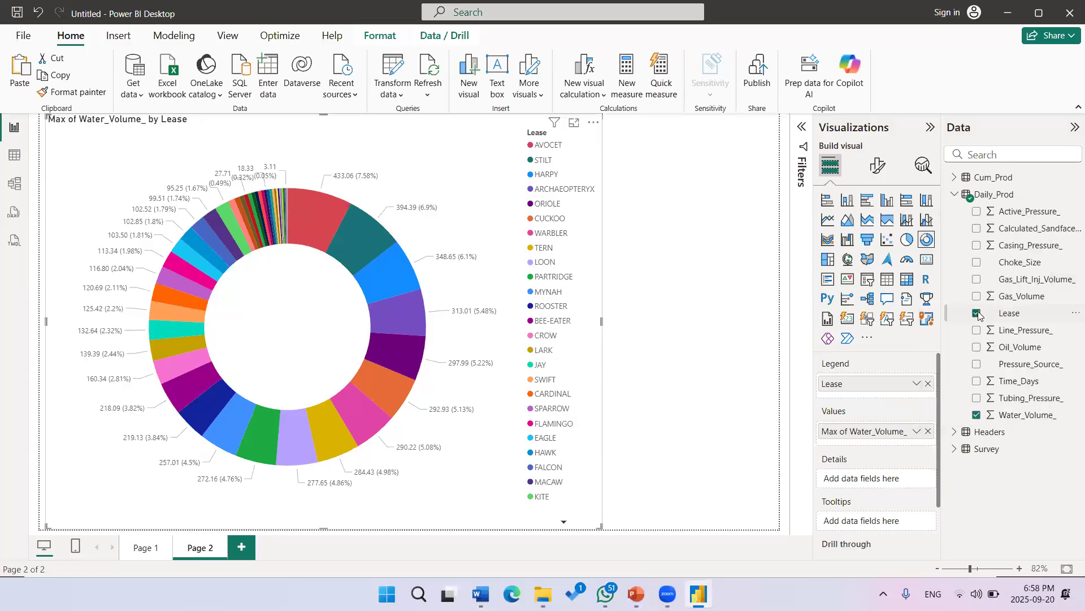
click(915, 431)
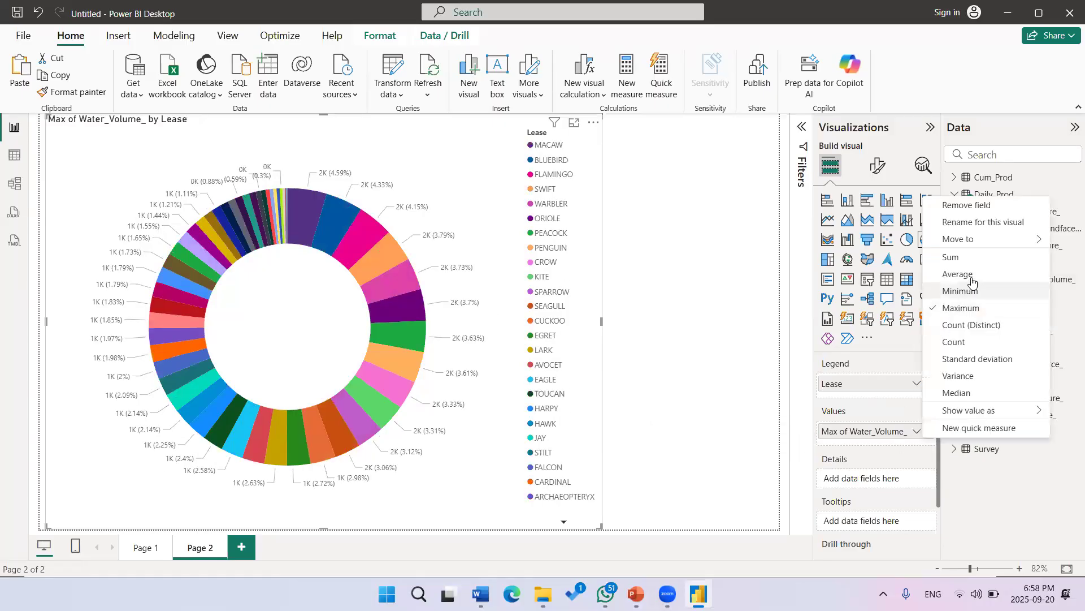
click(917, 431)
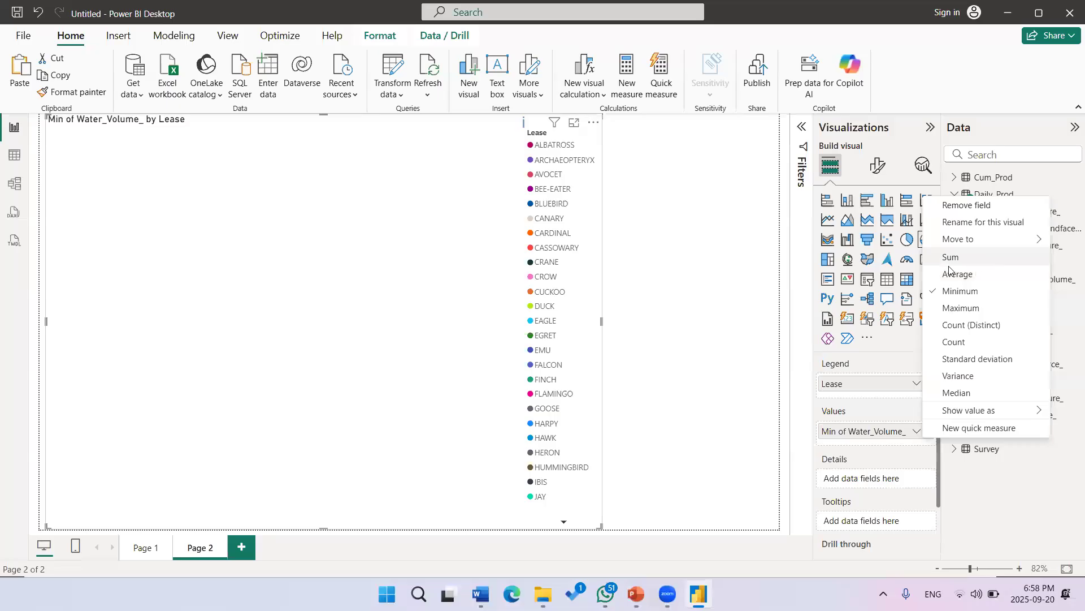
click(961, 274)
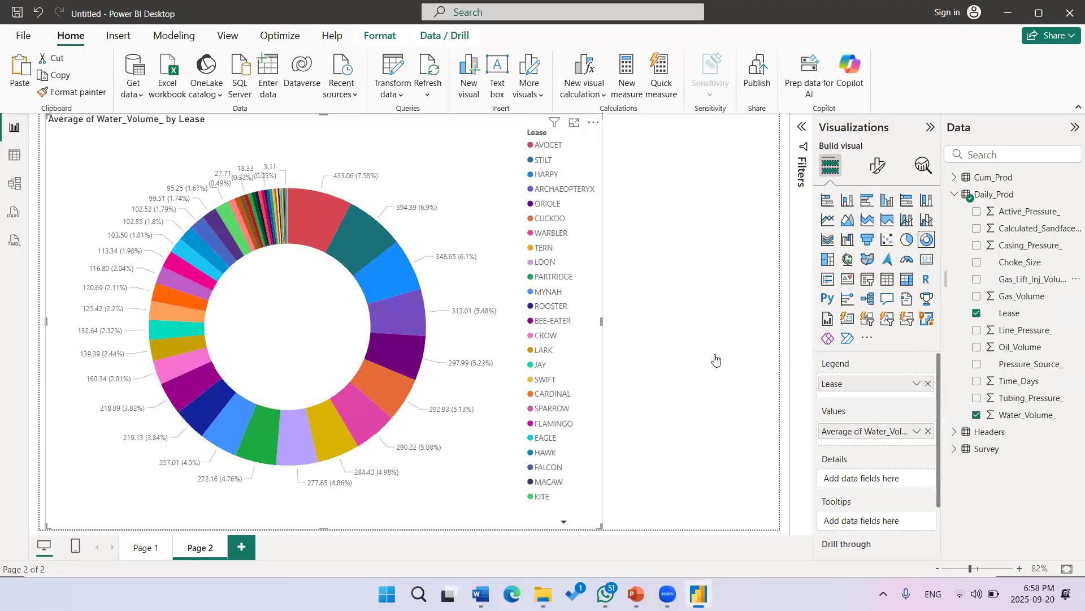
click(715, 359)
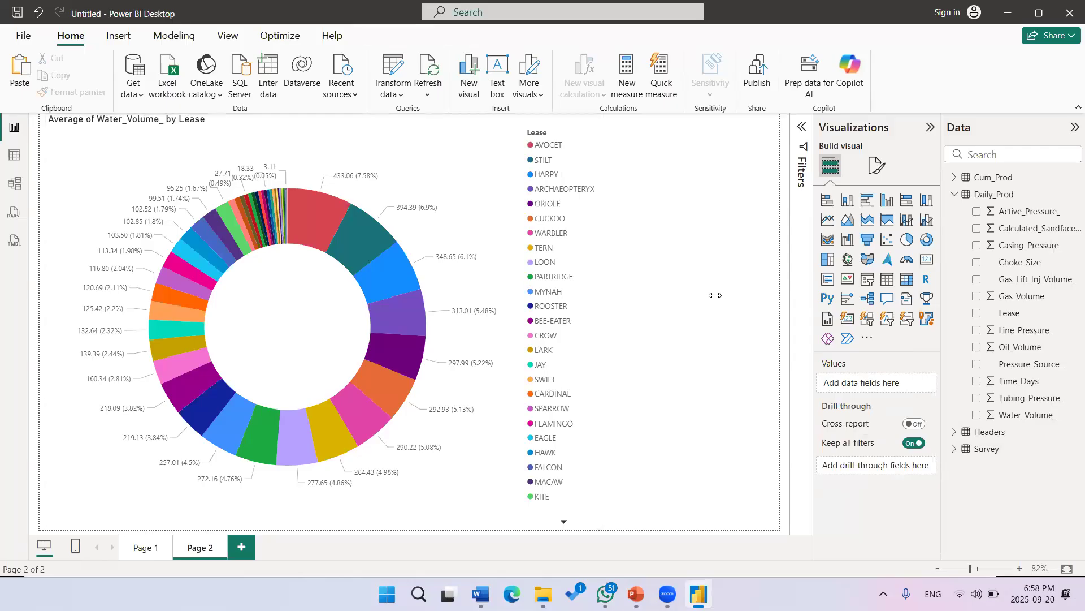
Step: Collapse the Daily_Prod field list, expand and select the Headers table, and widen the field list to fit its long names
click(954, 195)
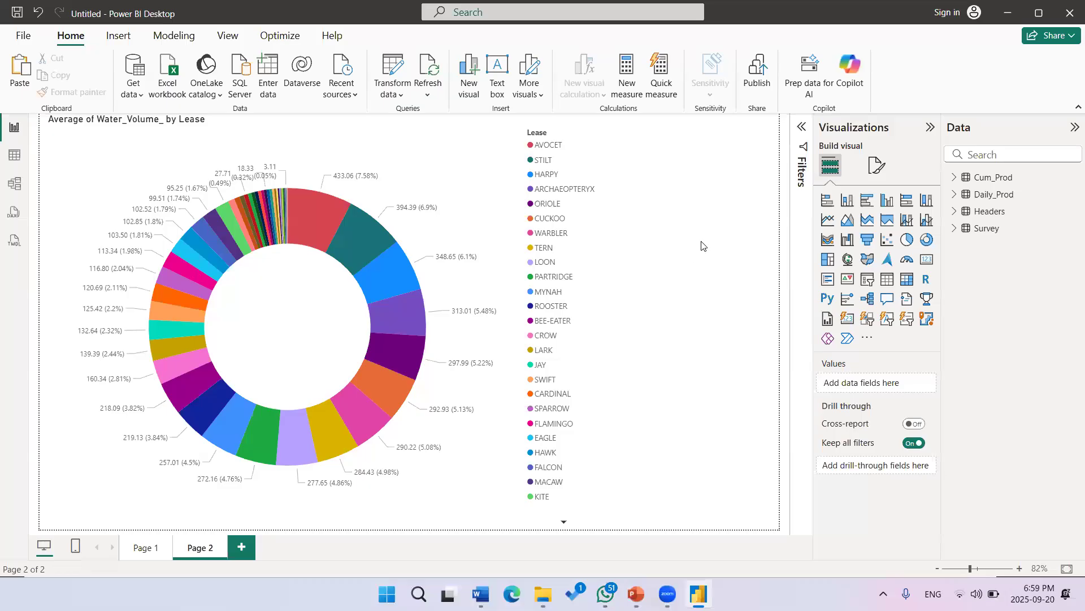
click(954, 211)
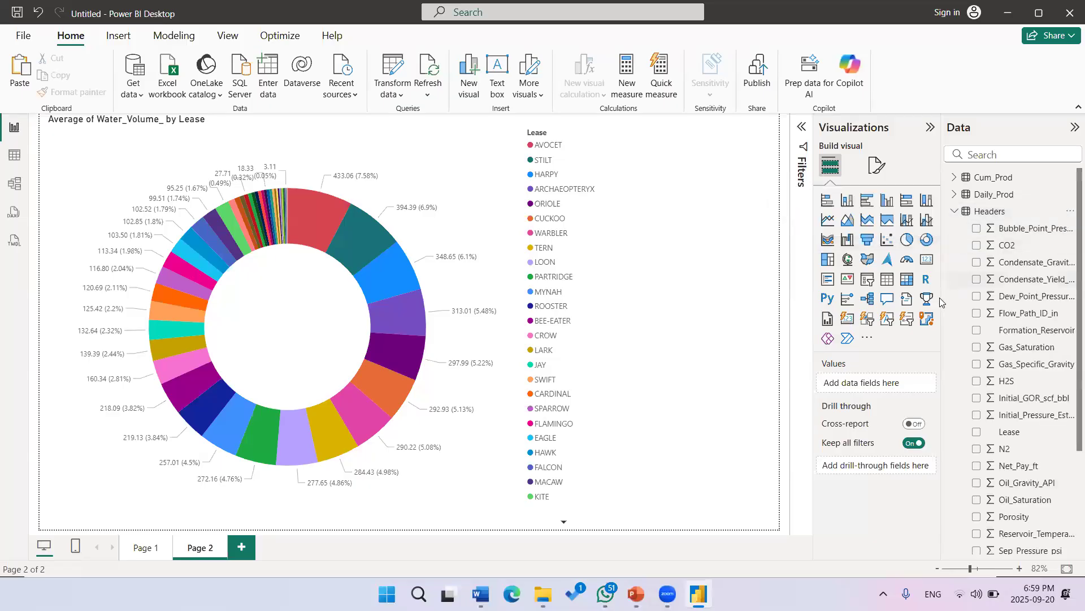
drag(942, 297, 914, 297)
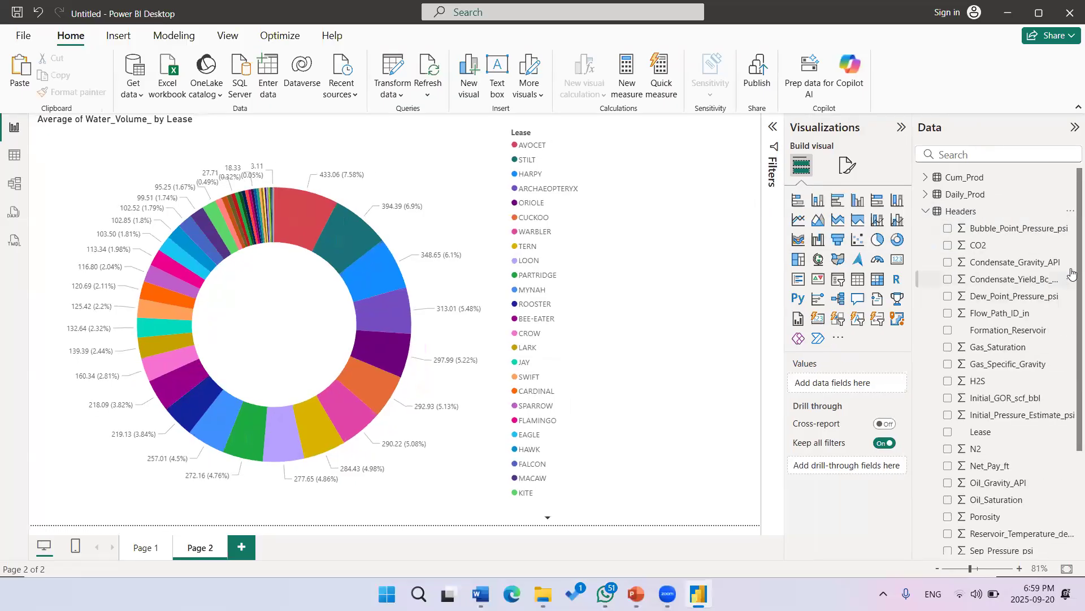
scroll(1070, 370, down, 3)
scroll(1071, 308, up, 3)
click(962, 215)
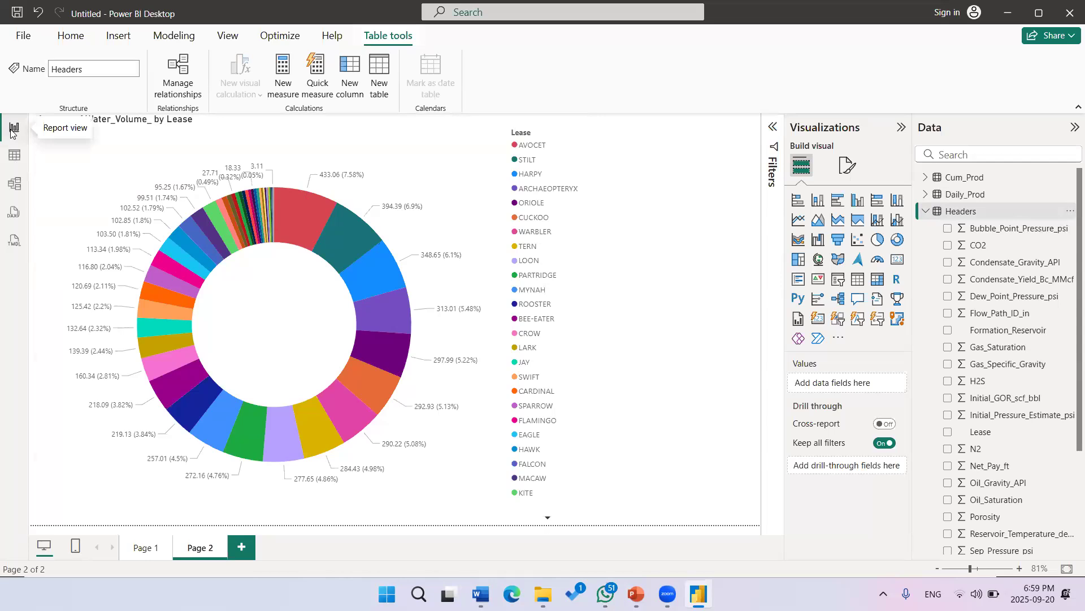
Step: Examine the Headers table's records across all columns, from Lease and Formation_Reservoir to Flow_Path_ID_in, including the filter options of Sep_Pressure_psi
click(22, 161)
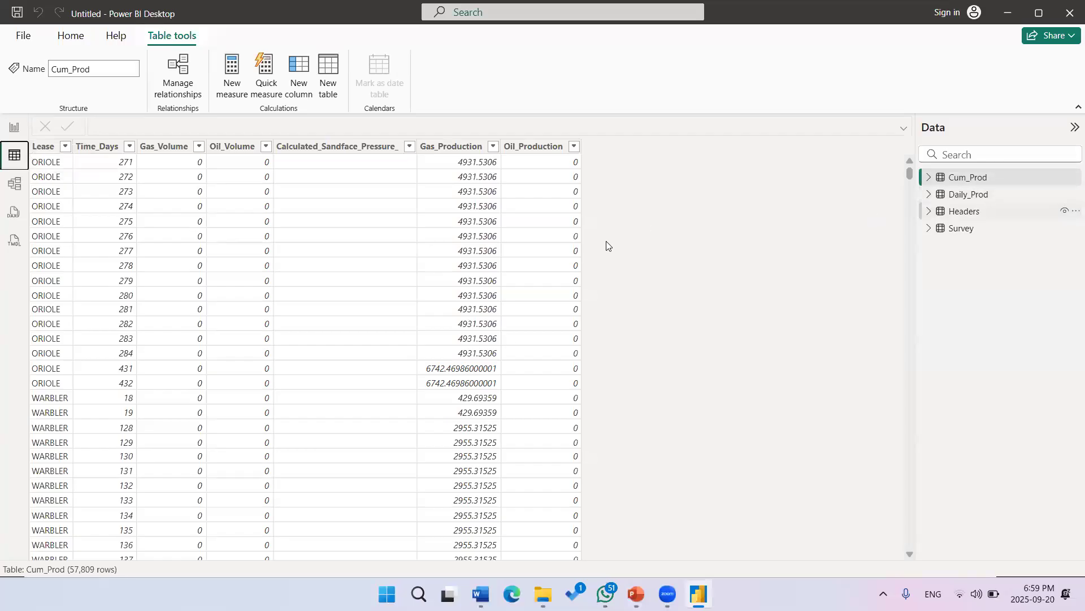
drag(337, 554, 912, 541)
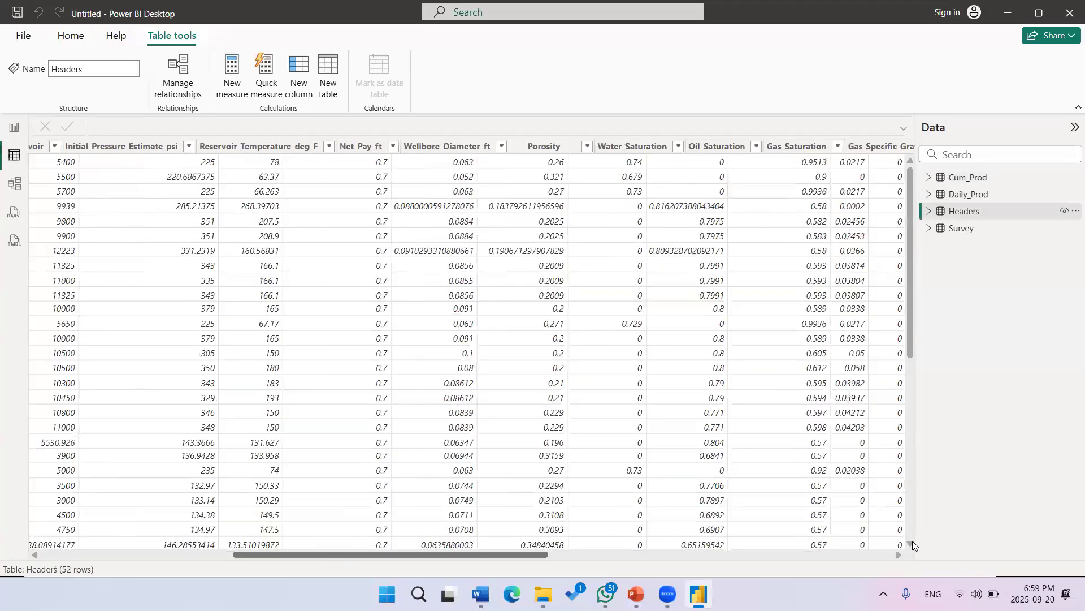
scroll(182, 528, left, 15)
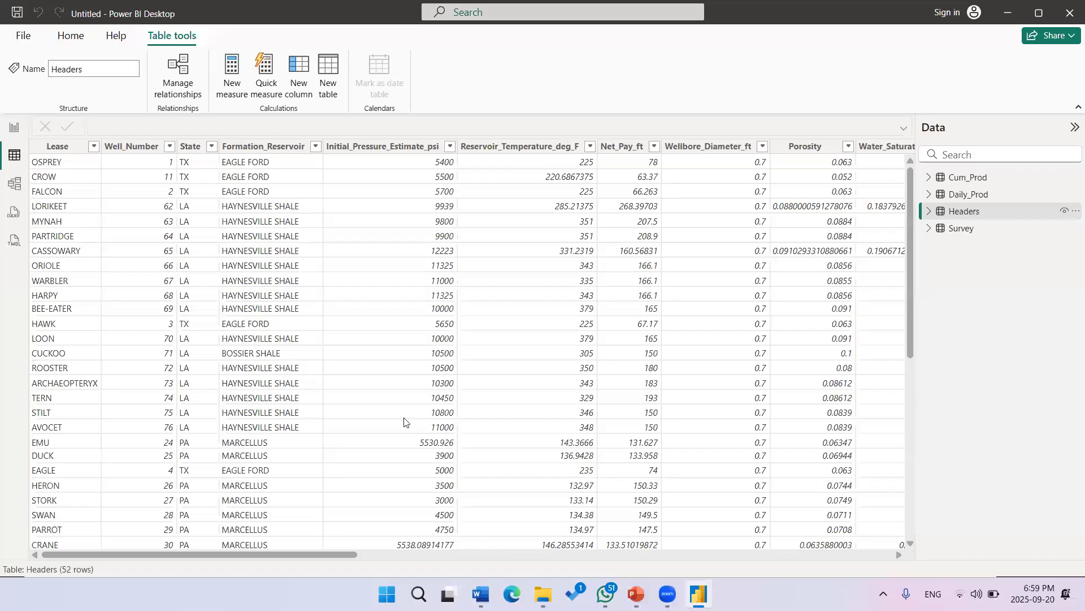
drag(366, 556, 521, 557)
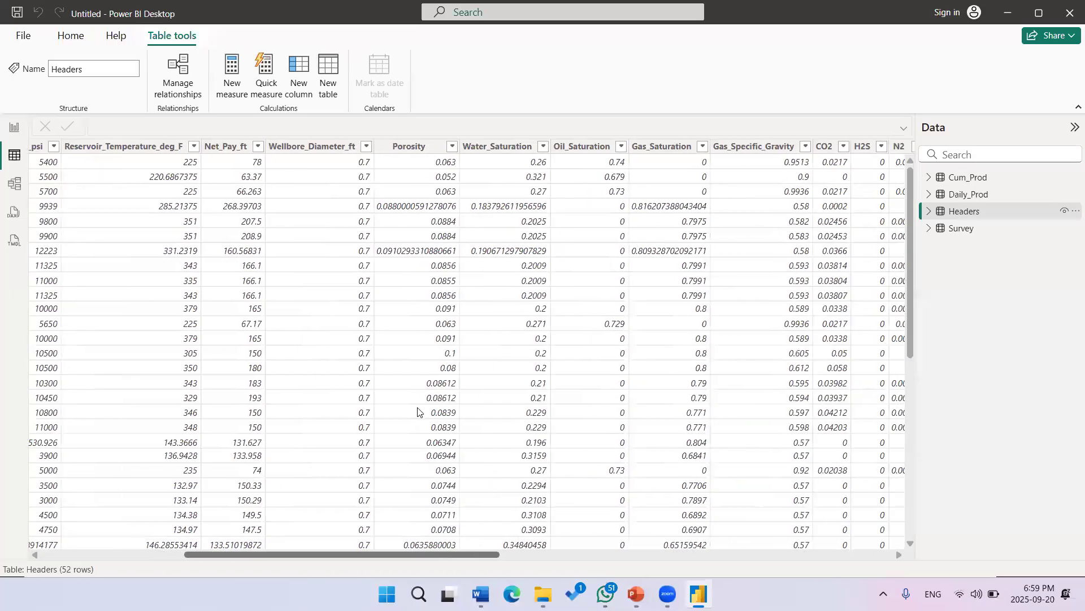
click(608, 554)
drag(621, 554, 862, 537)
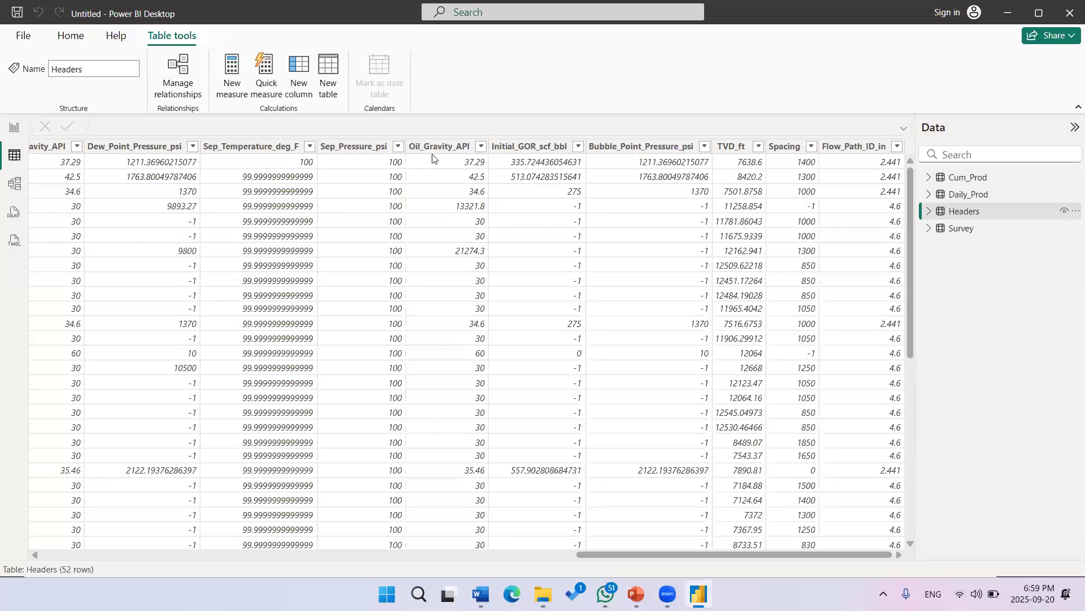
click(399, 146)
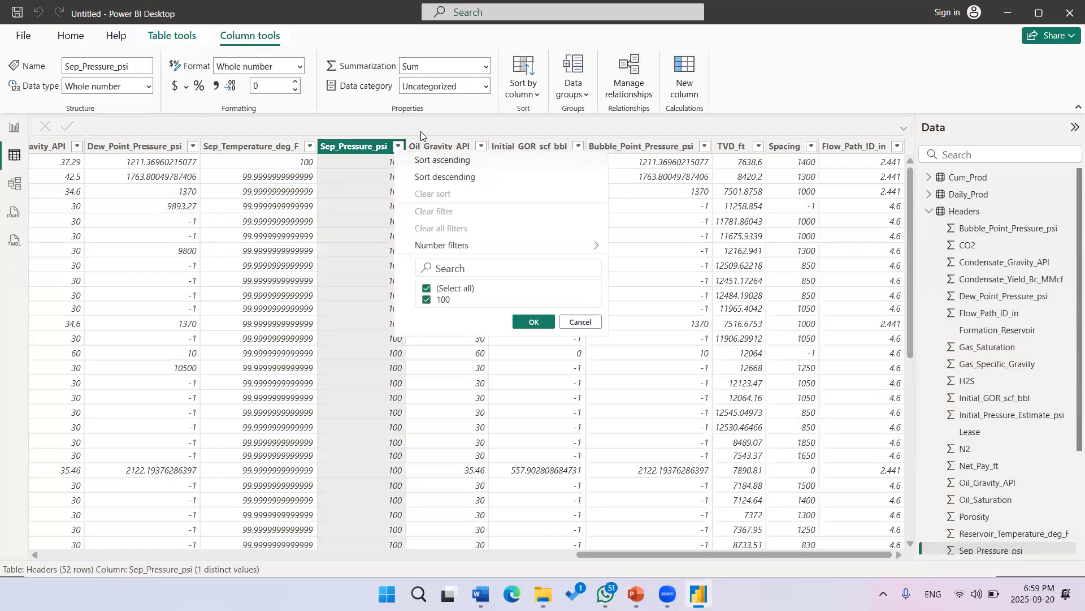
click(422, 128)
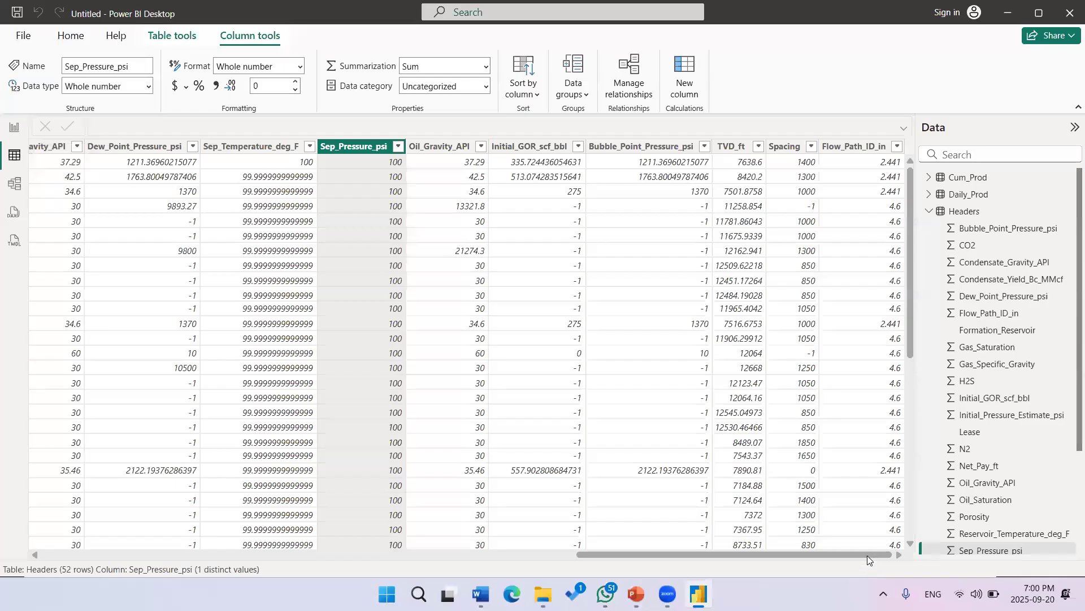
drag(868, 555, 375, 554)
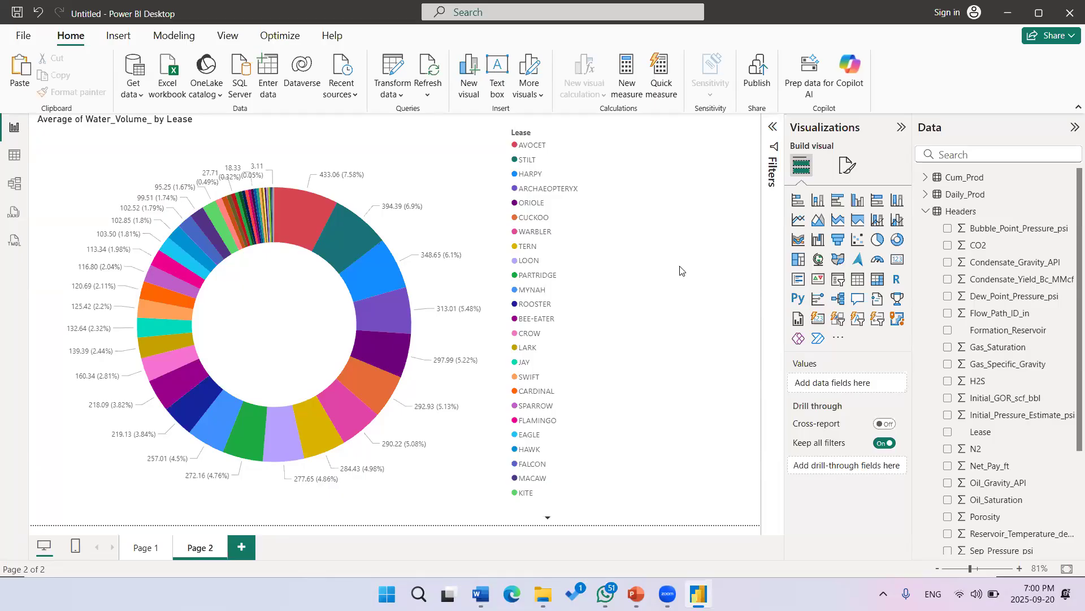
Step: Add a Formation_Reservoir slicer from the Headers table beside the donut chart on Page 2, shortened to fit its option list
click(839, 279)
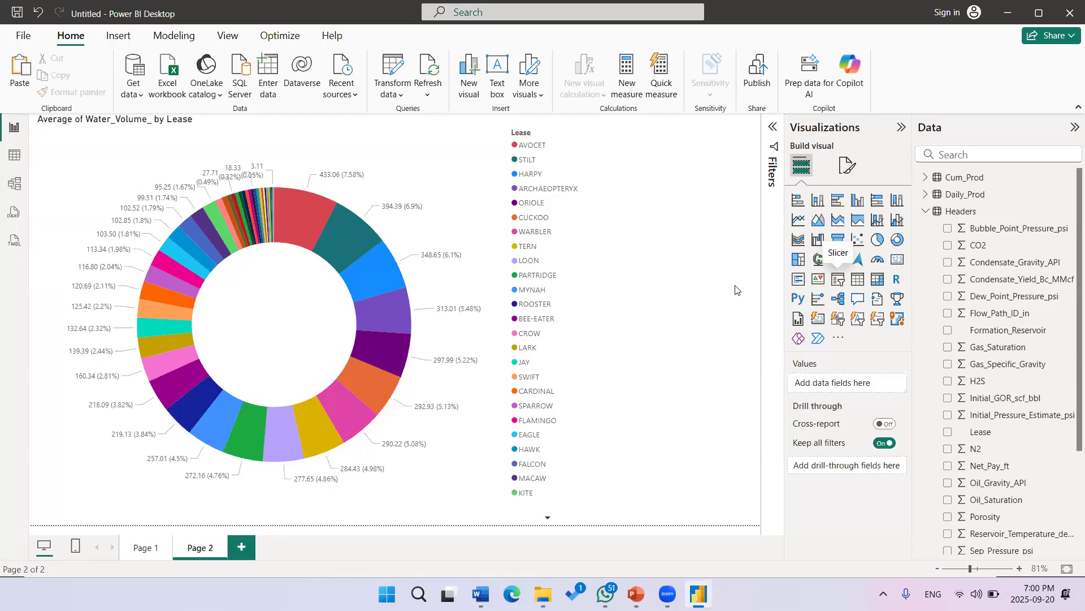
scroll(967, 257, down, 3)
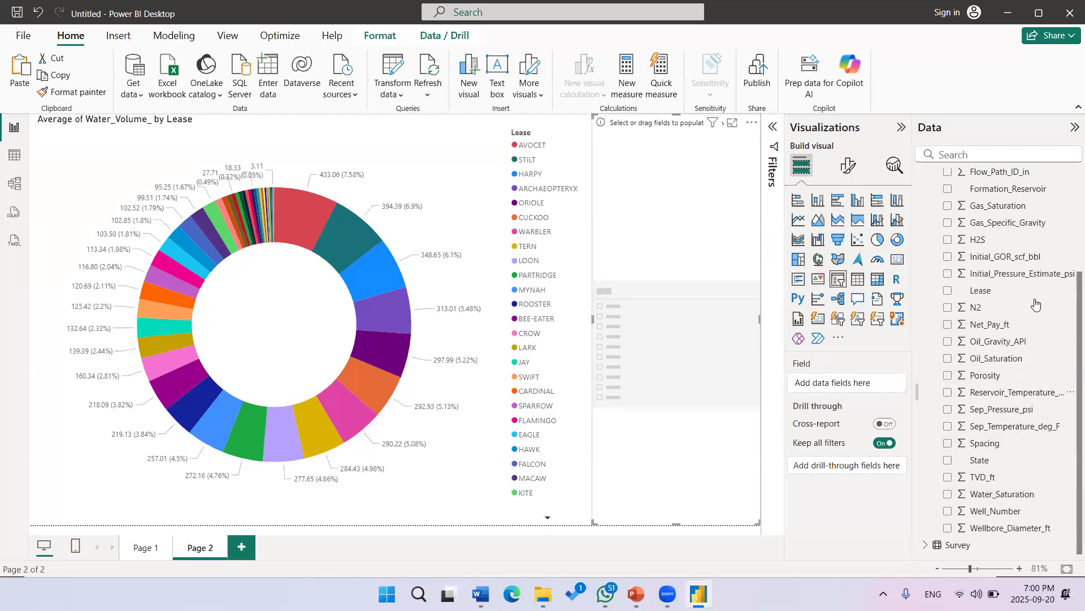
scroll(1030, 279, up, 2)
click(1018, 260)
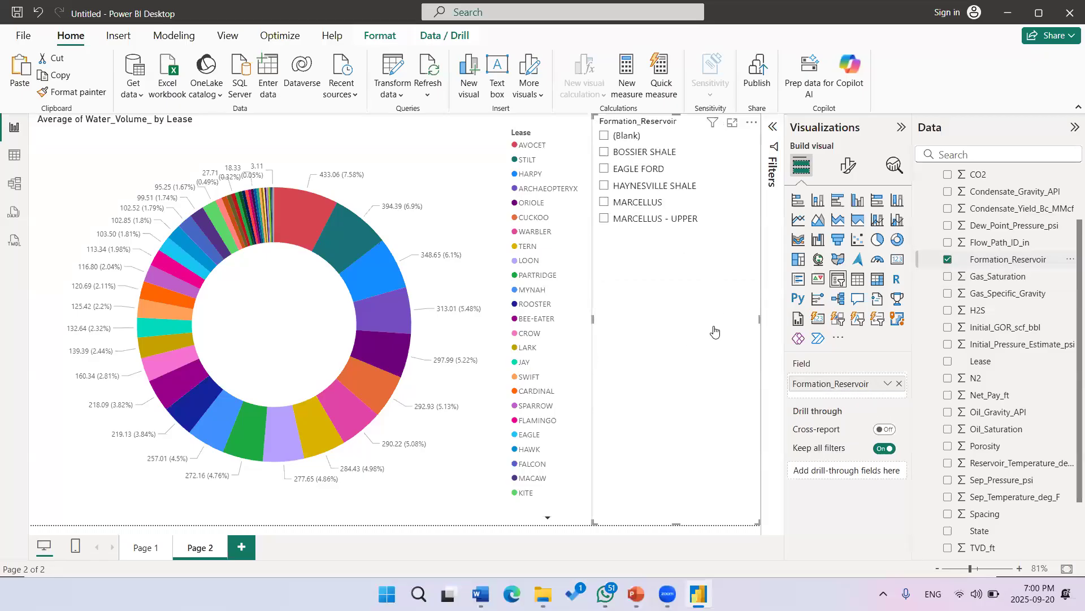
drag(680, 528, 718, 233)
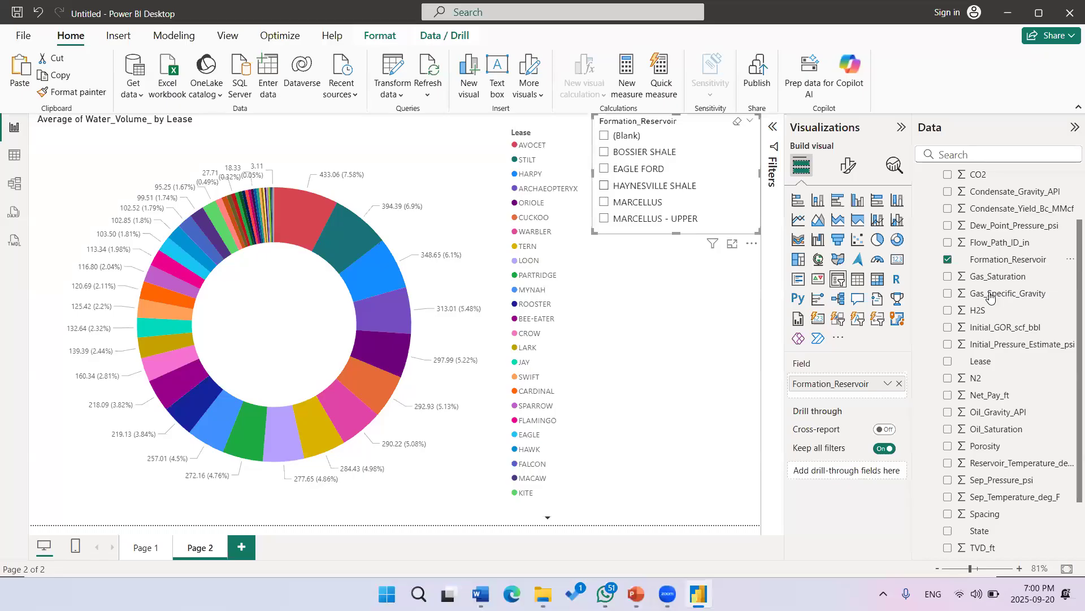
scroll(934, 226, up, 2)
click(925, 211)
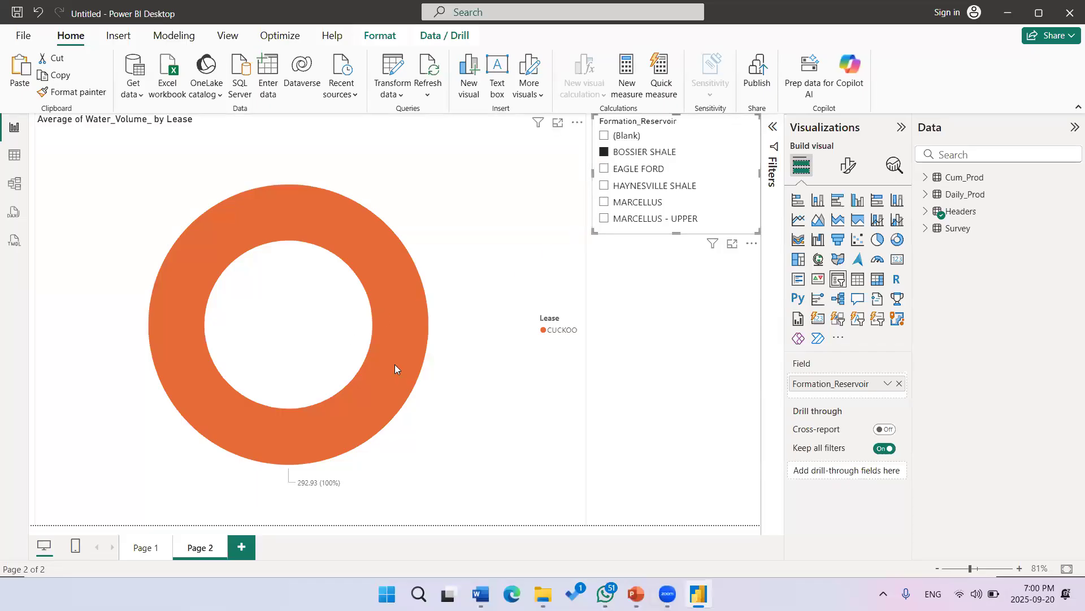
Step: Filter the donut chart by EAGLE FORD, HAYNESVILLE SHALE and MARCELLUS in turn with the reservoir slicer, leaving only MARCELLUS selected
click(628, 171)
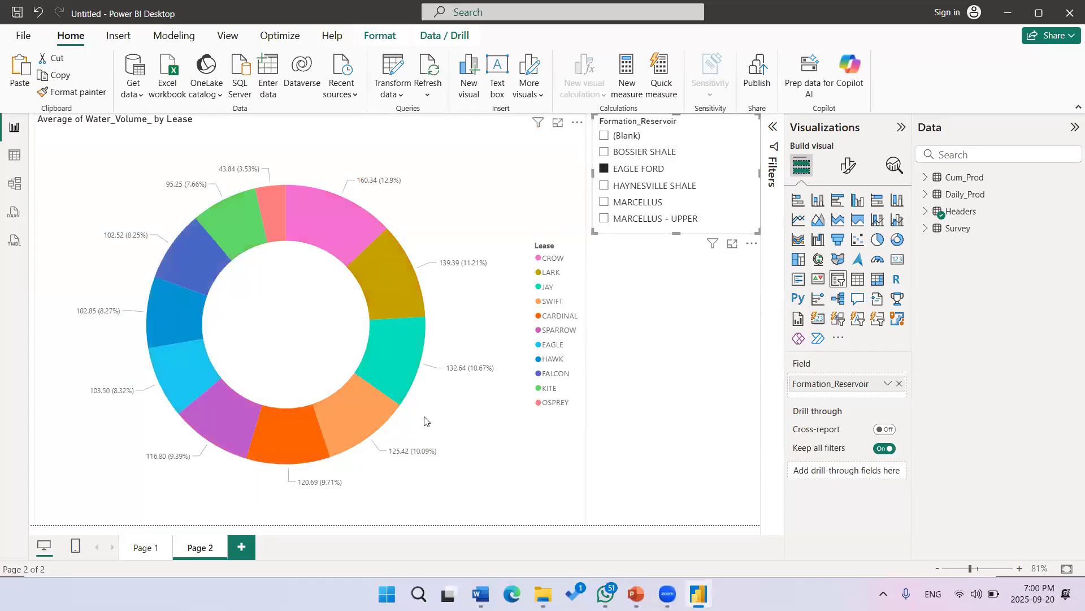
click(670, 187)
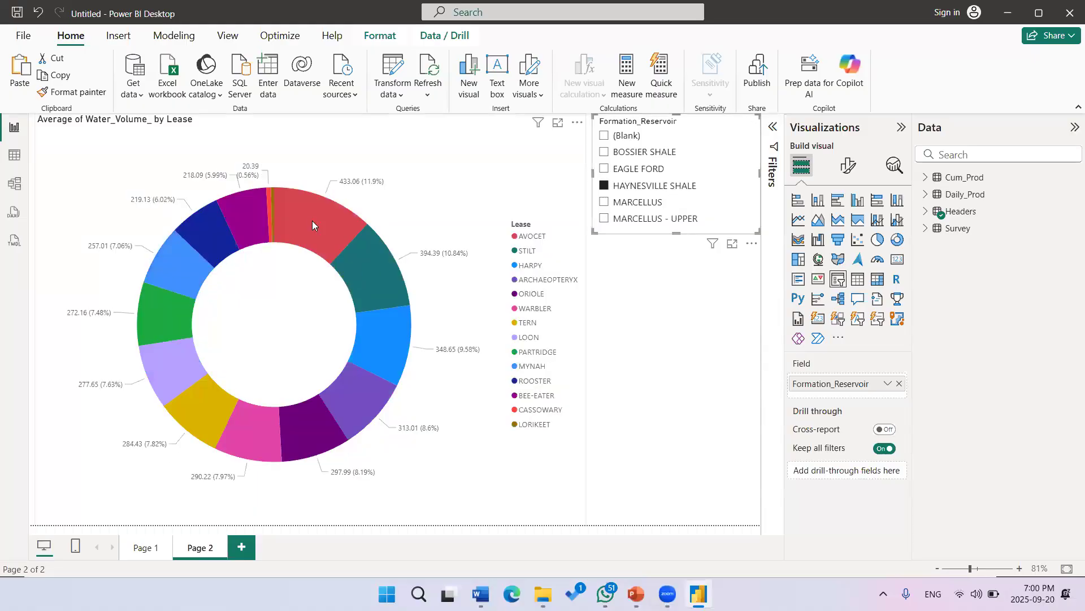
click(648, 204)
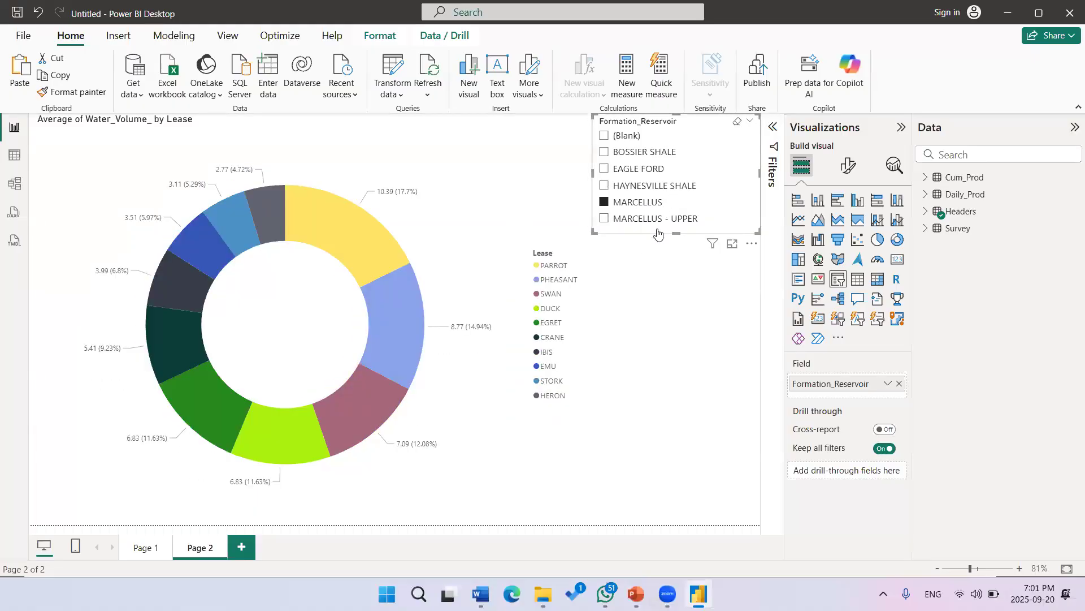
ctrl+click(629, 221)
ctrl+click(643, 219)
Step: Lower the donut chart's top edge and place a small empty card visual in the freed space at the page's upper-left corner
click(309, 123)
drag(312, 116, 313, 189)
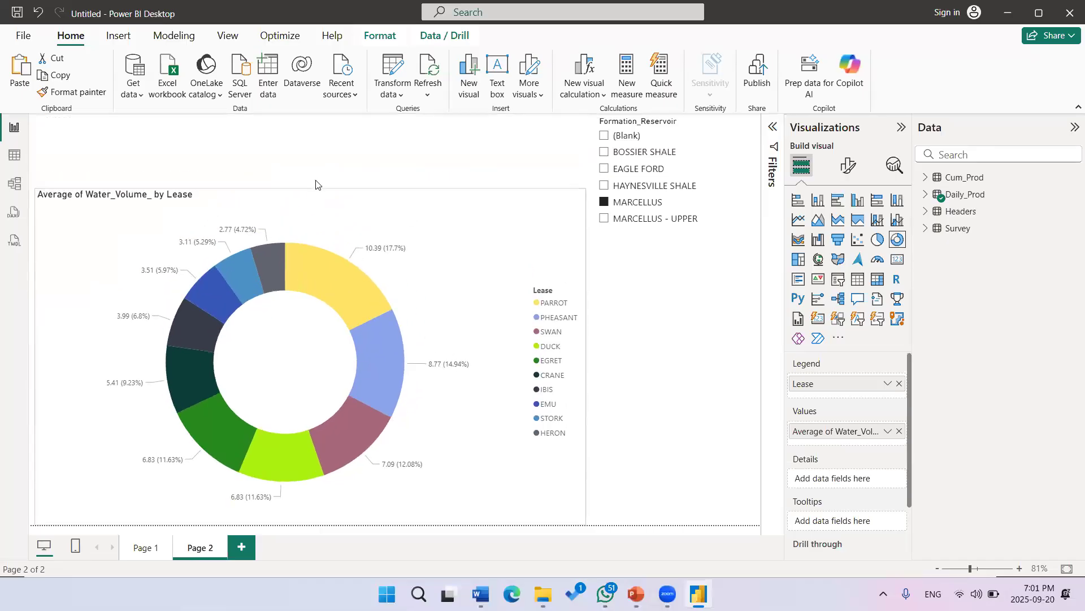
click(686, 337)
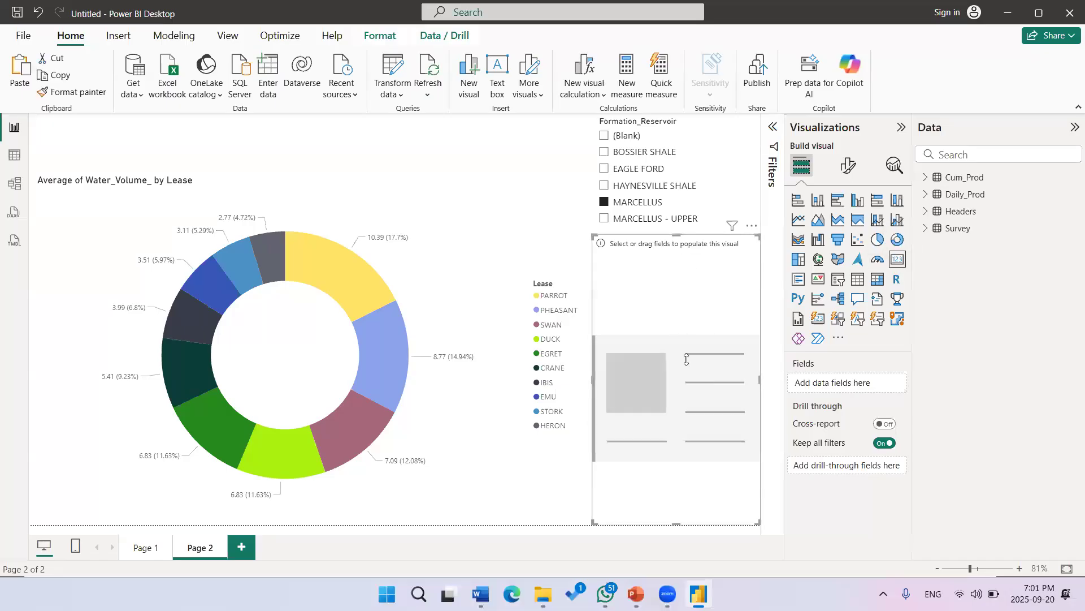
drag(678, 525, 683, 321)
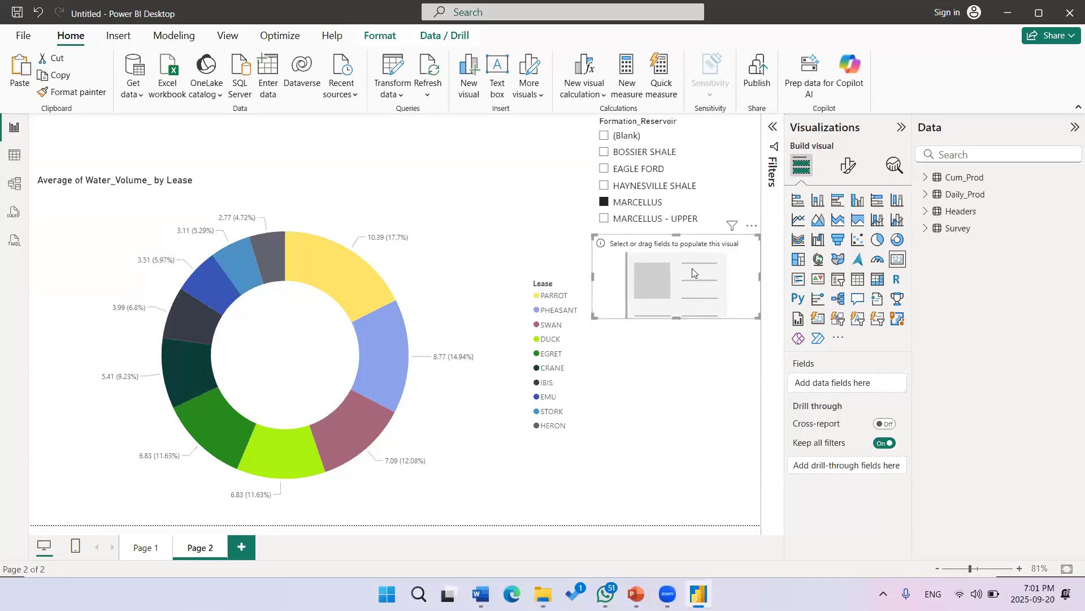
drag(694, 286, 109, 134)
drag(107, 196, 105, 166)
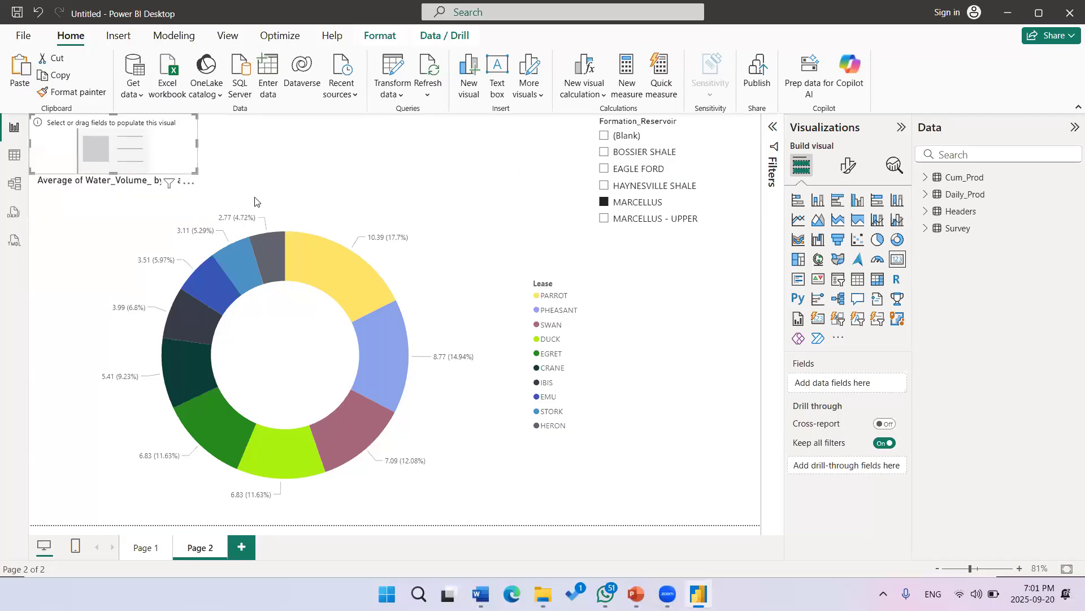
Step: Populate the empty card above the donut chart with the Lease field from the Headers table
click(266, 157)
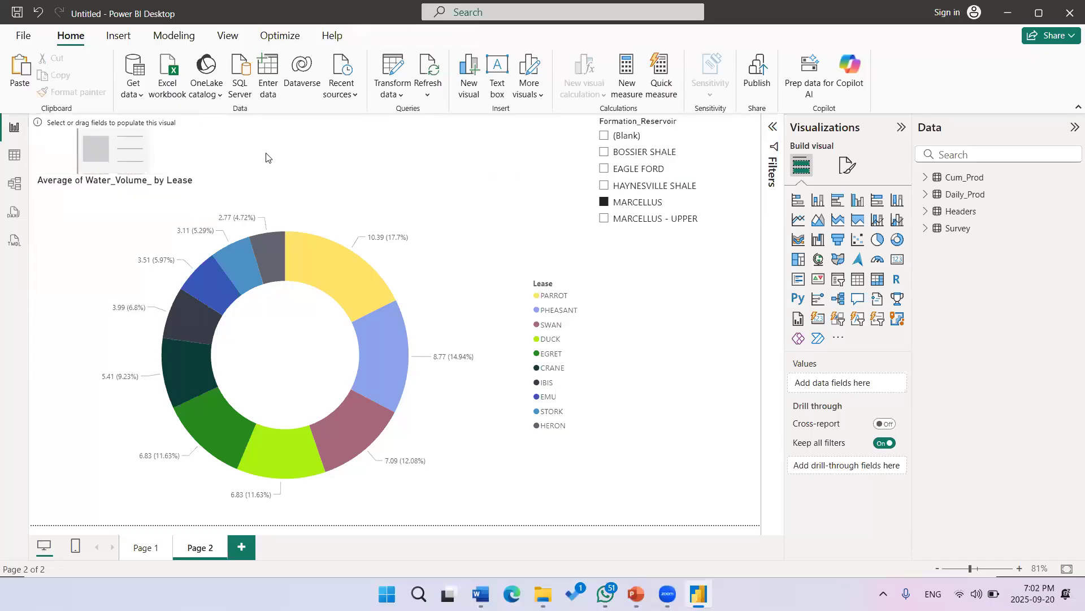
click(124, 147)
click(232, 154)
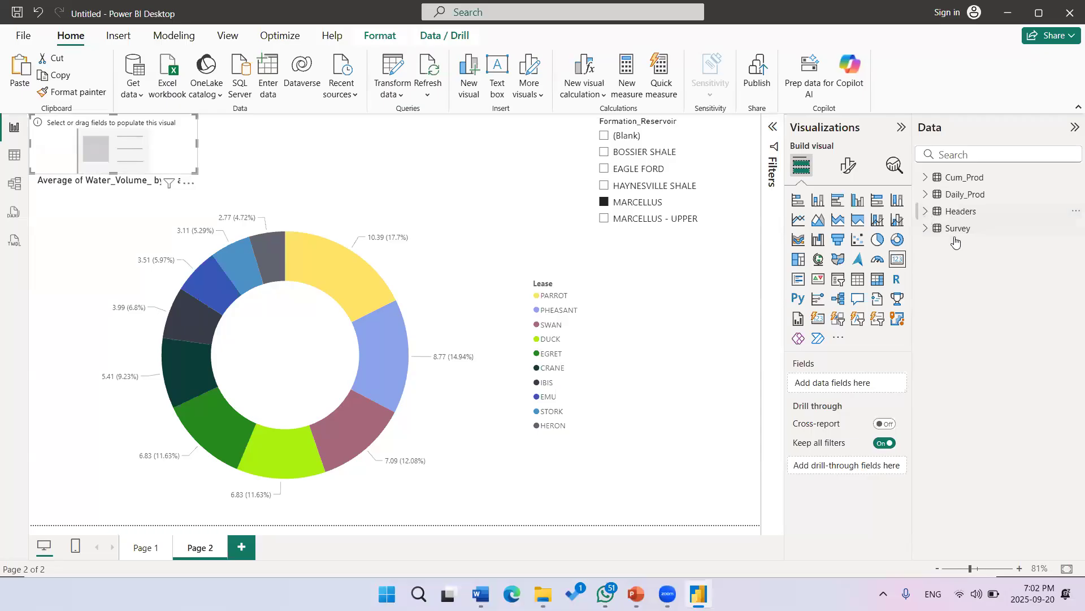
click(926, 211)
scroll(995, 300, down, 3)
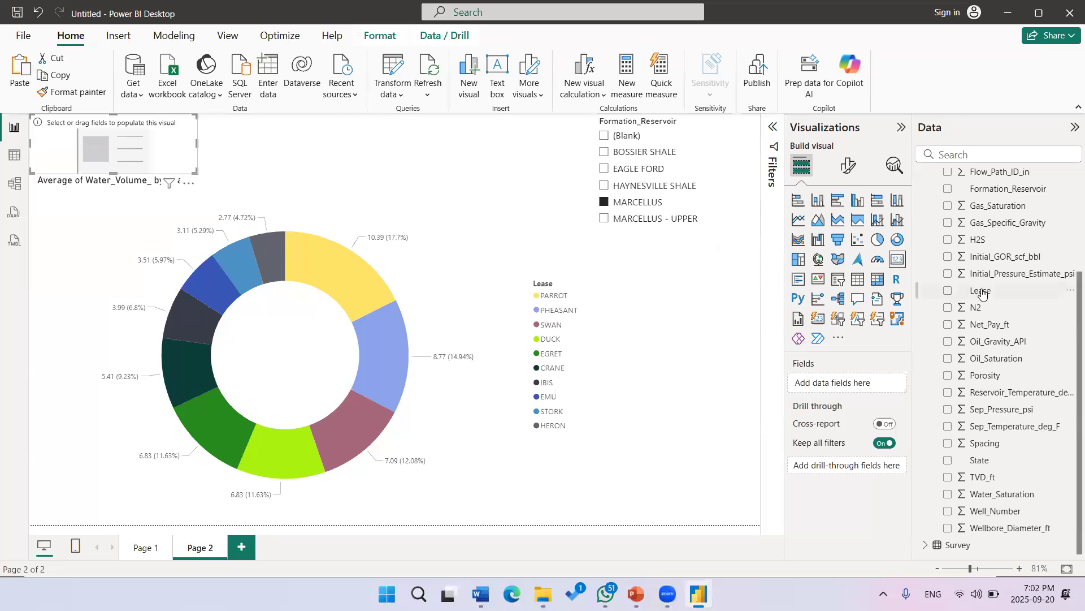
drag(982, 293, 107, 142)
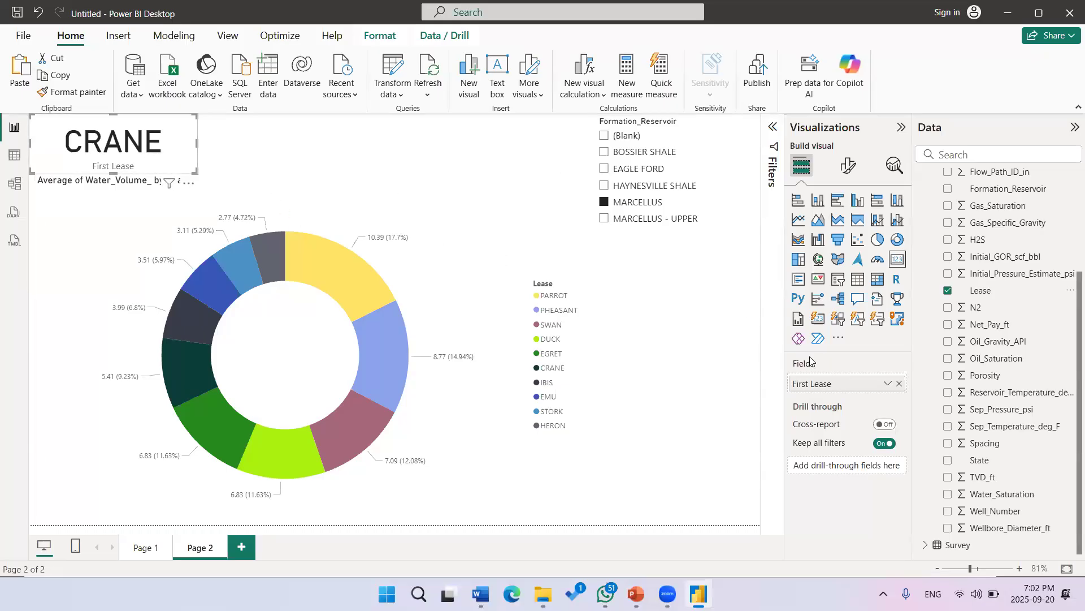
Step: Summarize the lease card by Count and rename its field for this visual as Count of Wells
click(888, 384)
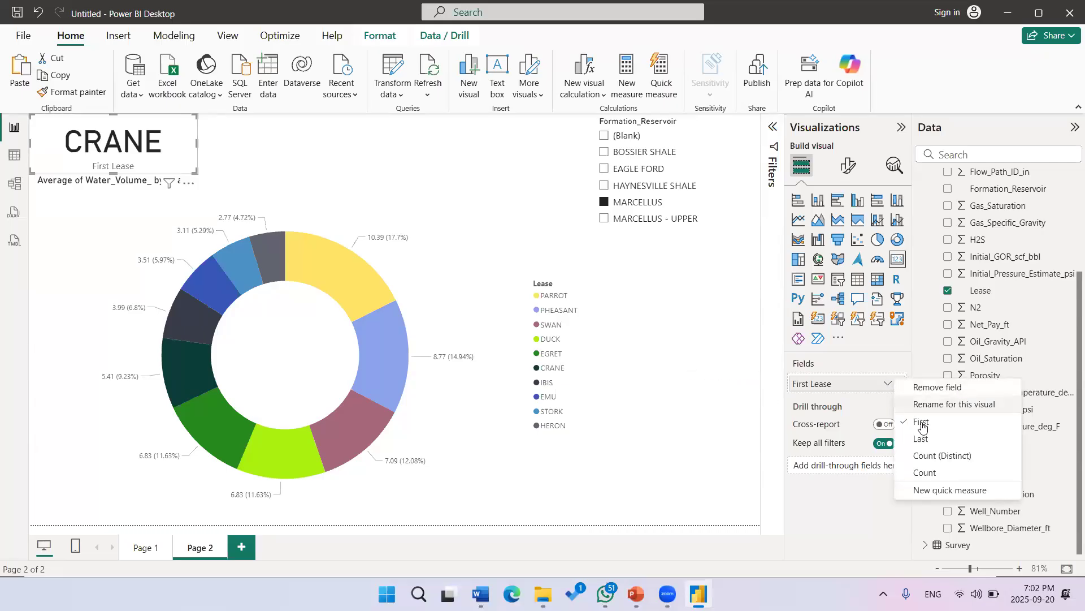
click(942, 471)
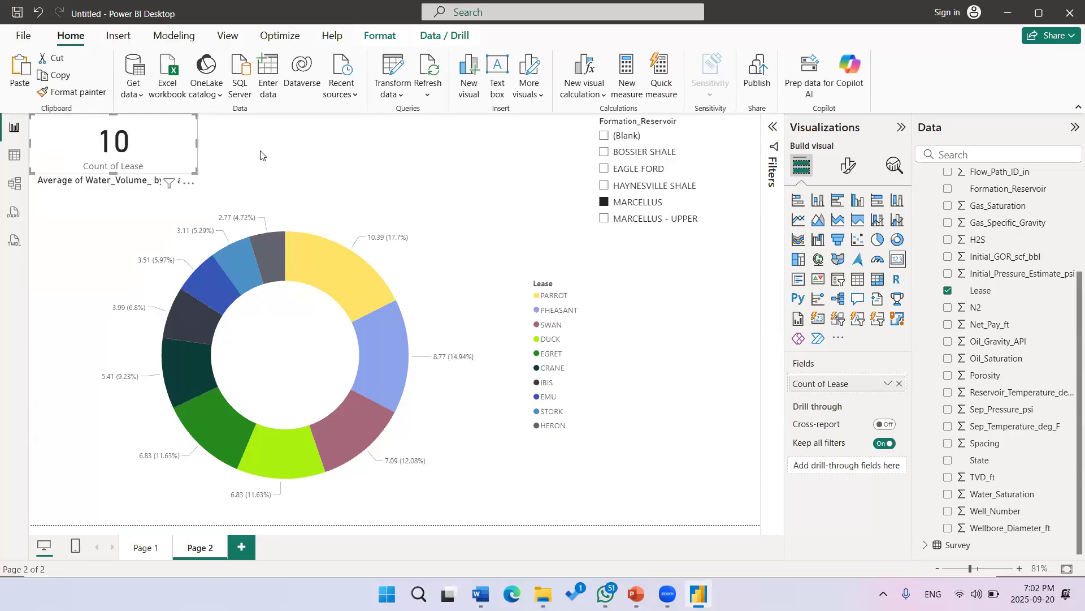
click(888, 384)
click(934, 404)
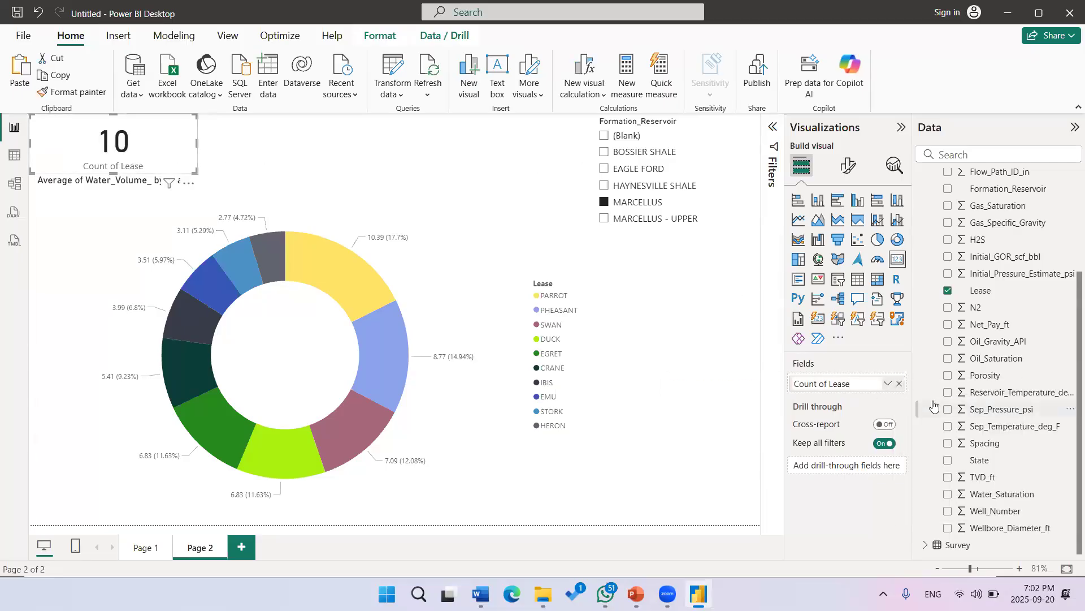
key(BackSpace)
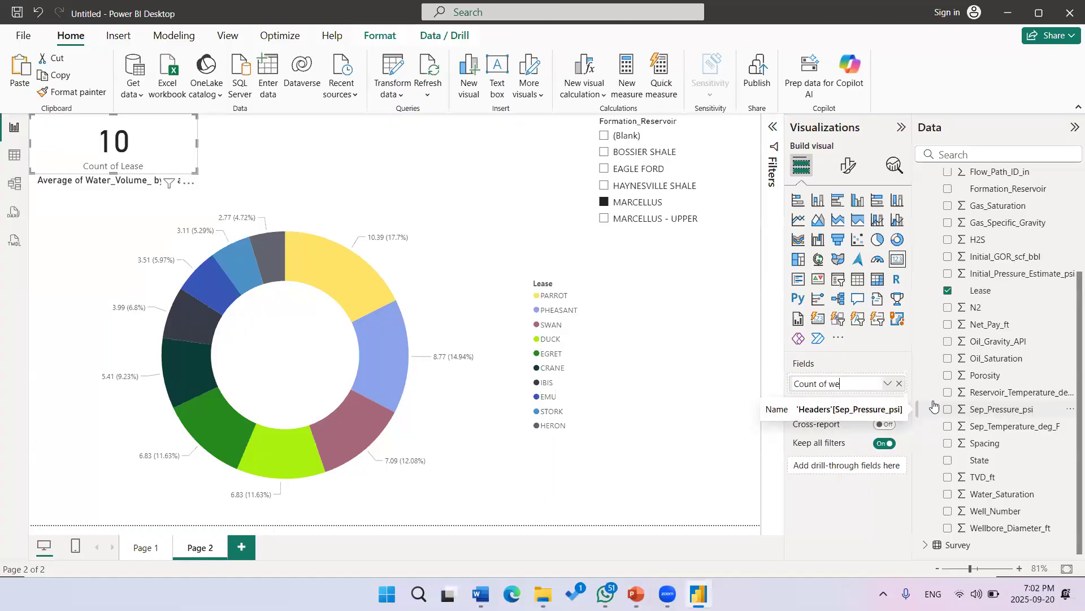
key(Return)
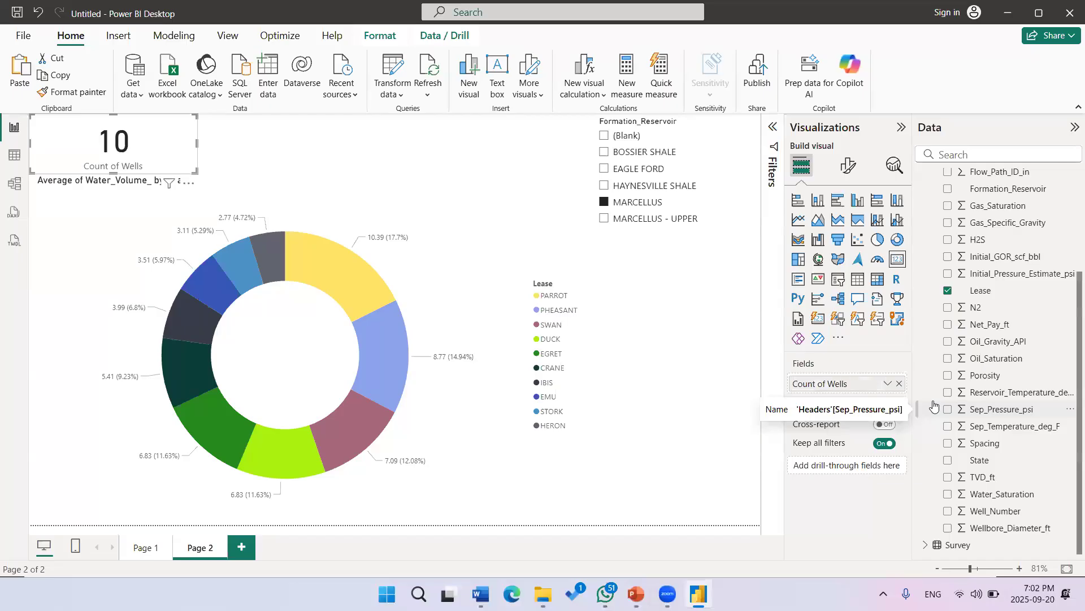
click(278, 151)
Step: Duplicate the Count of Wells card, place the copy directly beside the original and make it slightly narrower
click(158, 148)
key(ctrl+c)
key(ctrl+v)
drag(148, 149, 324, 141)
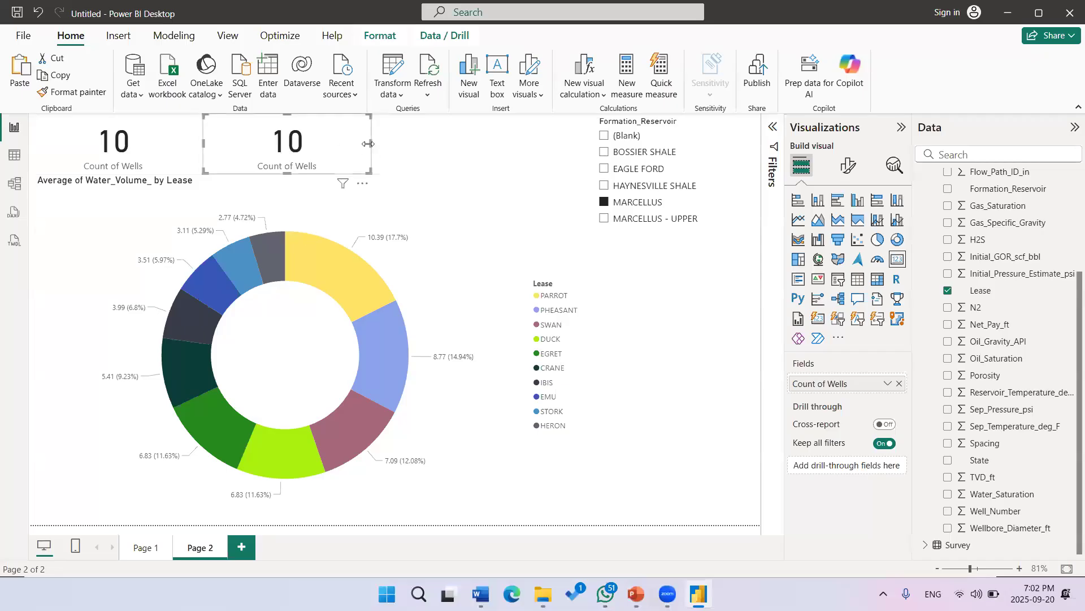
drag(371, 144, 351, 143)
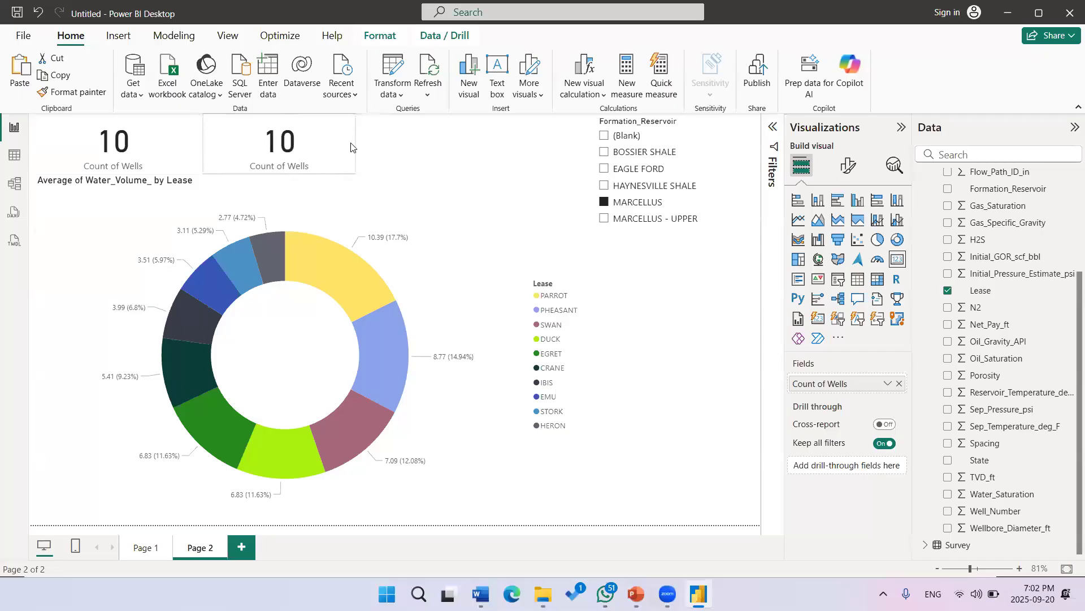
Step: Replace the duplicated card's field with Initial_Pressure_Estimate_psi from the Headers table
click(900, 384)
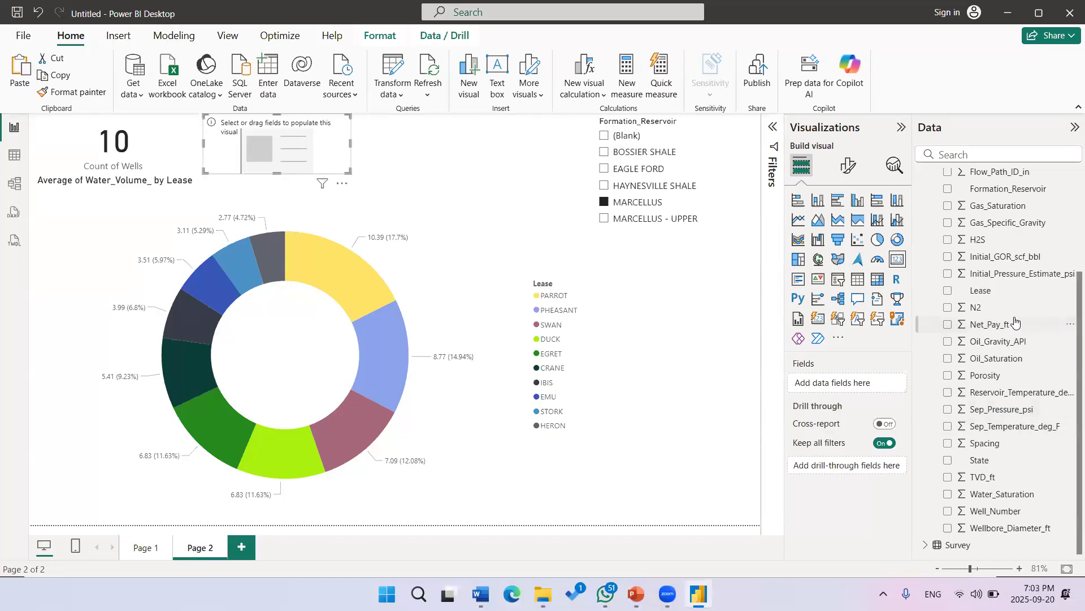
scroll(1032, 350, up, 2)
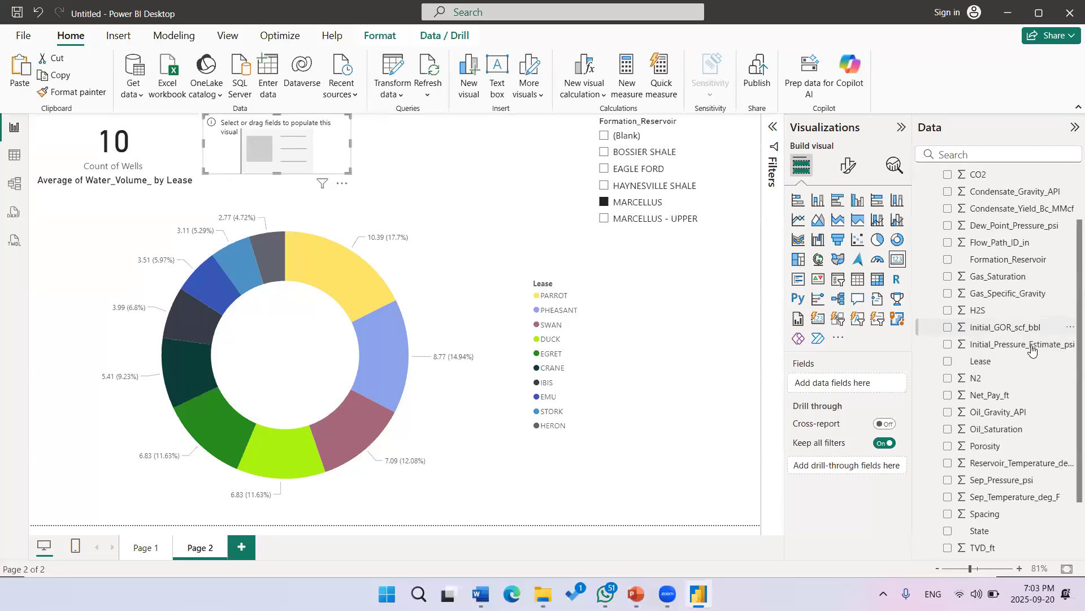
drag(1032, 351, 331, 150)
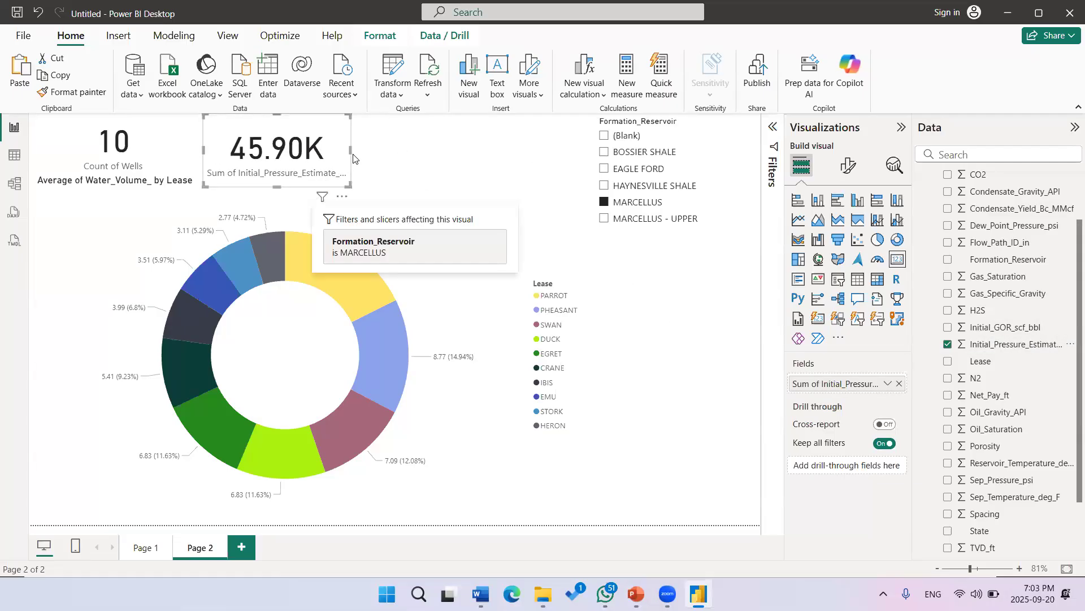
key(Escape)
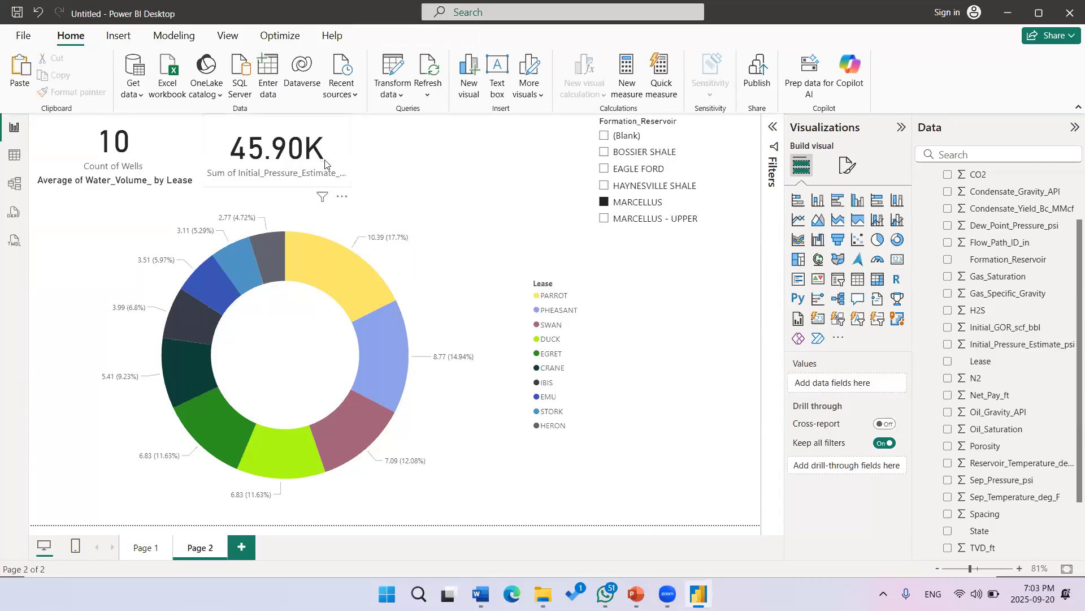
click(326, 164)
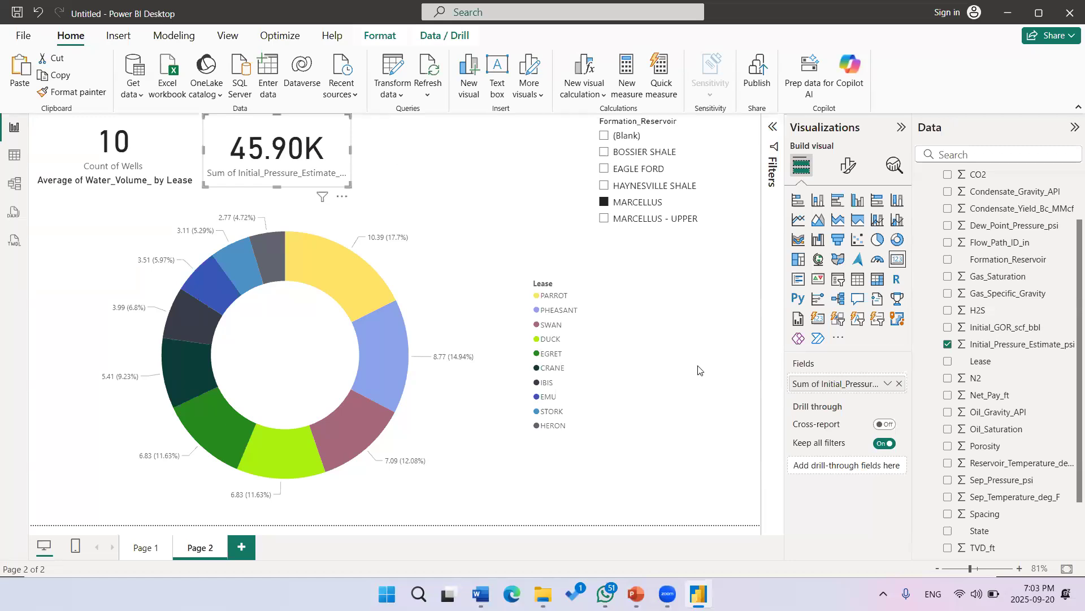
Step: Try Average as the initial pressure card's aggregation, and settle on Maximum
click(887, 384)
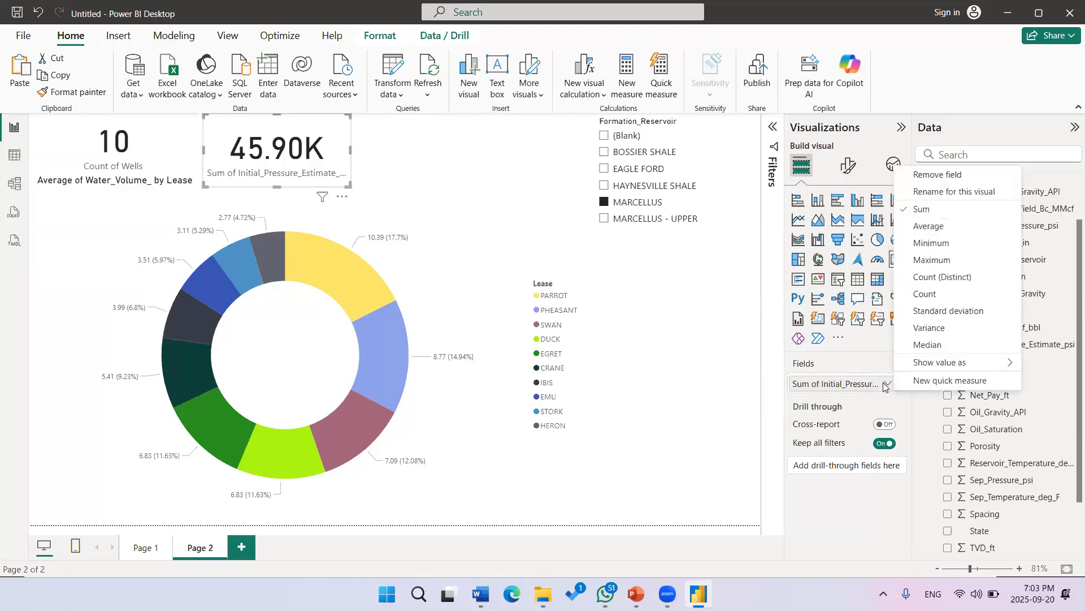
click(929, 227)
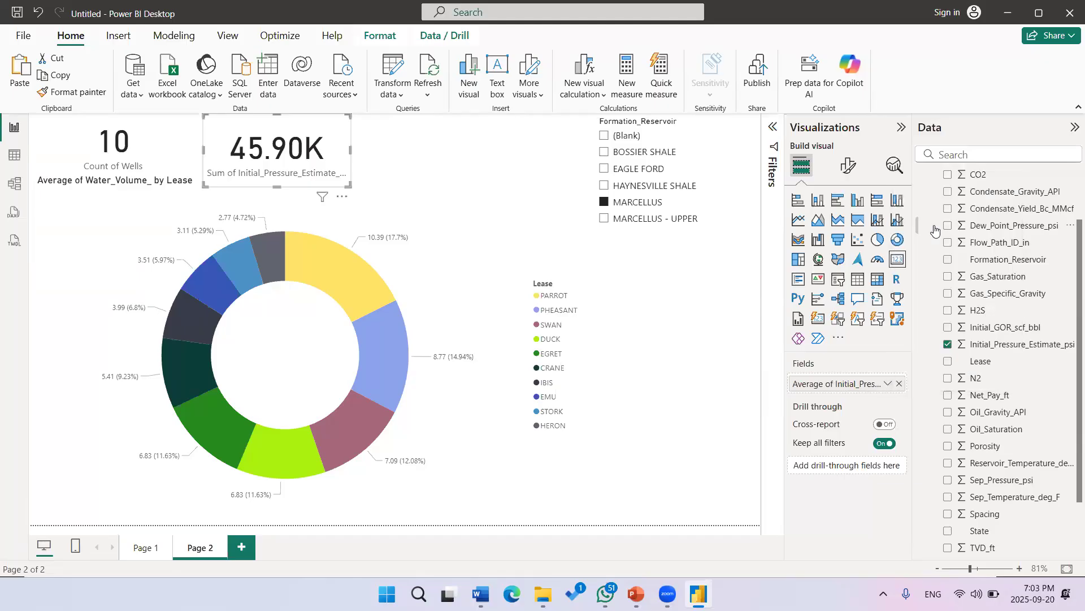
click(887, 384)
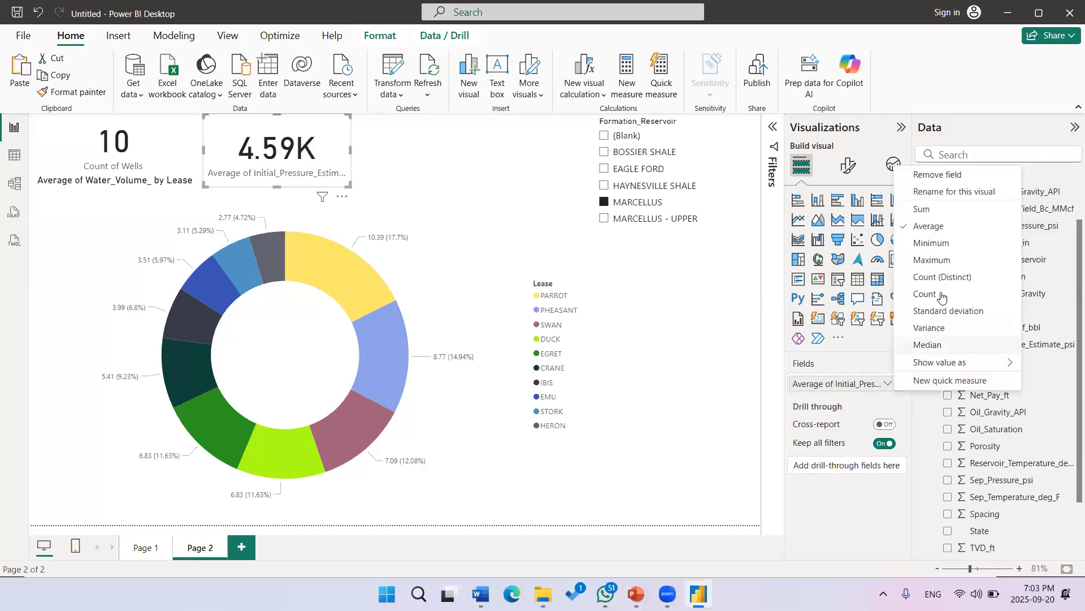
click(953, 261)
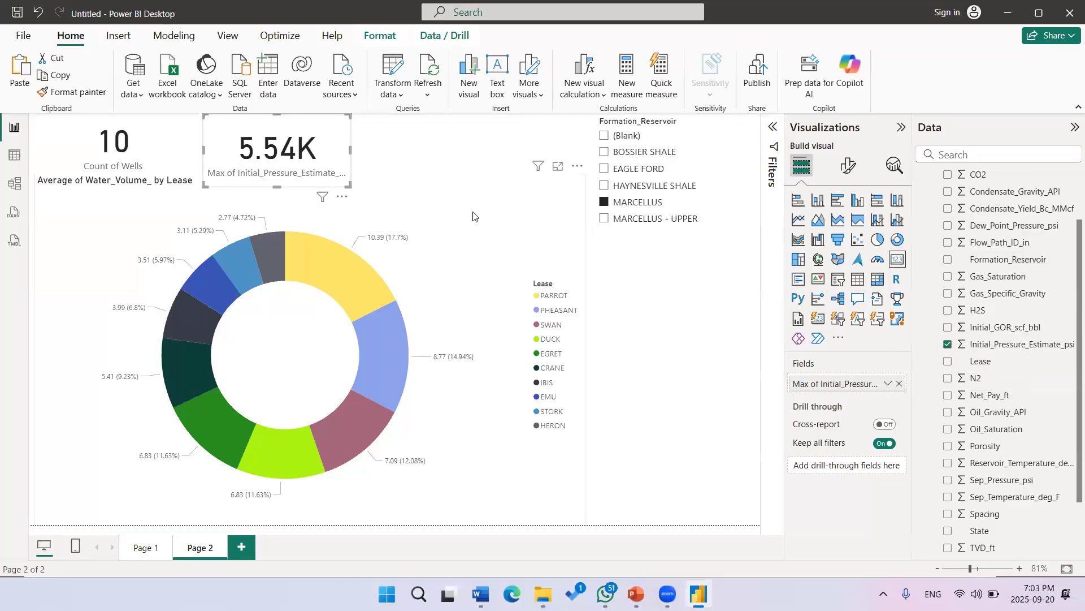
Step: Lower the donut chart's top edge to clear the initial pressure card and nudge that card slightly away from the well count
click(368, 186)
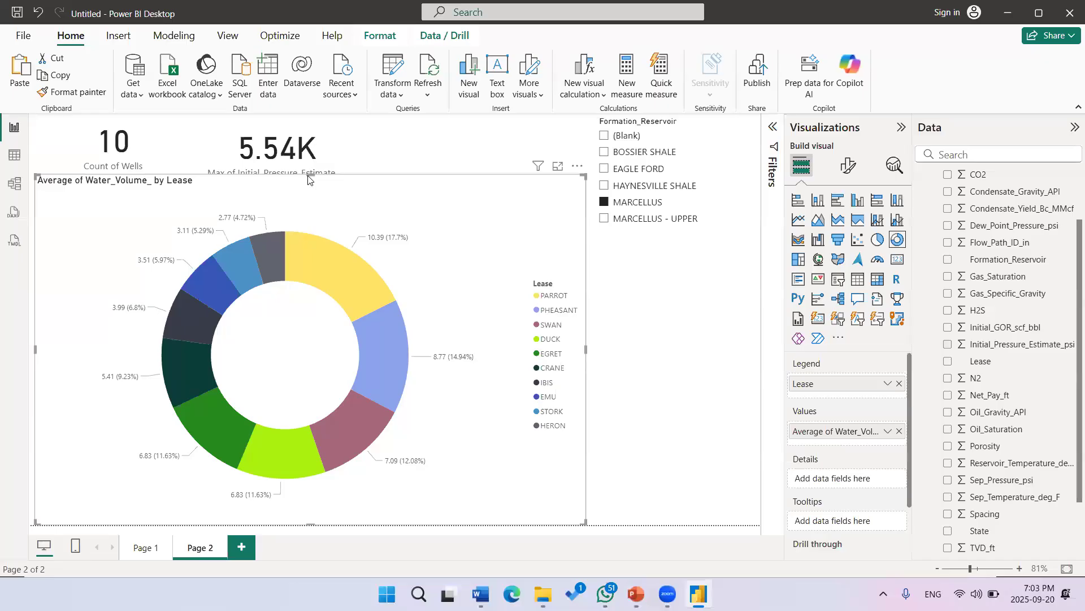
drag(310, 176, 311, 189)
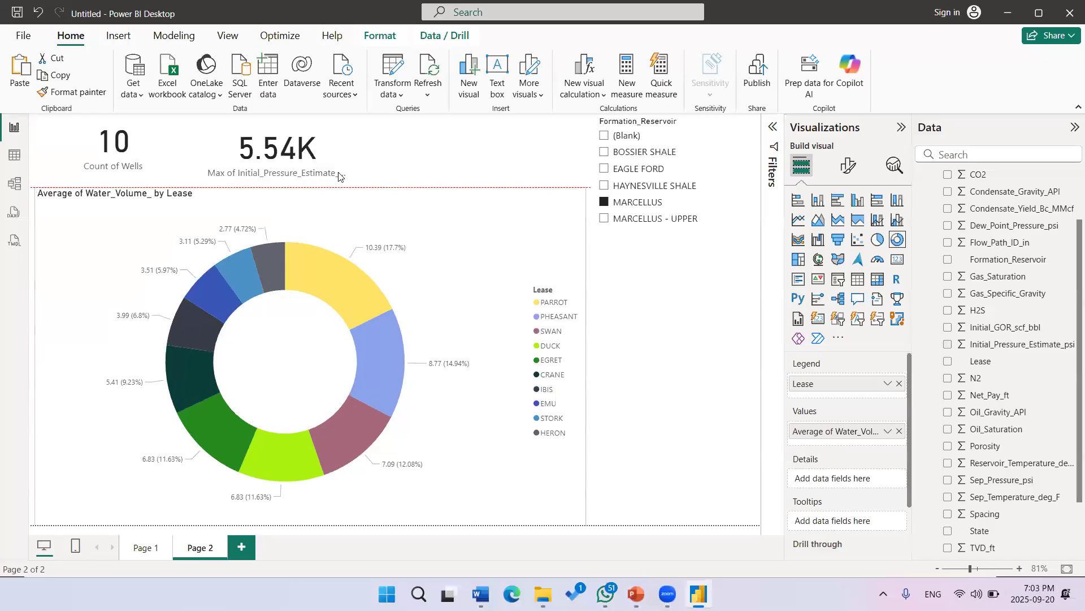
click(299, 176)
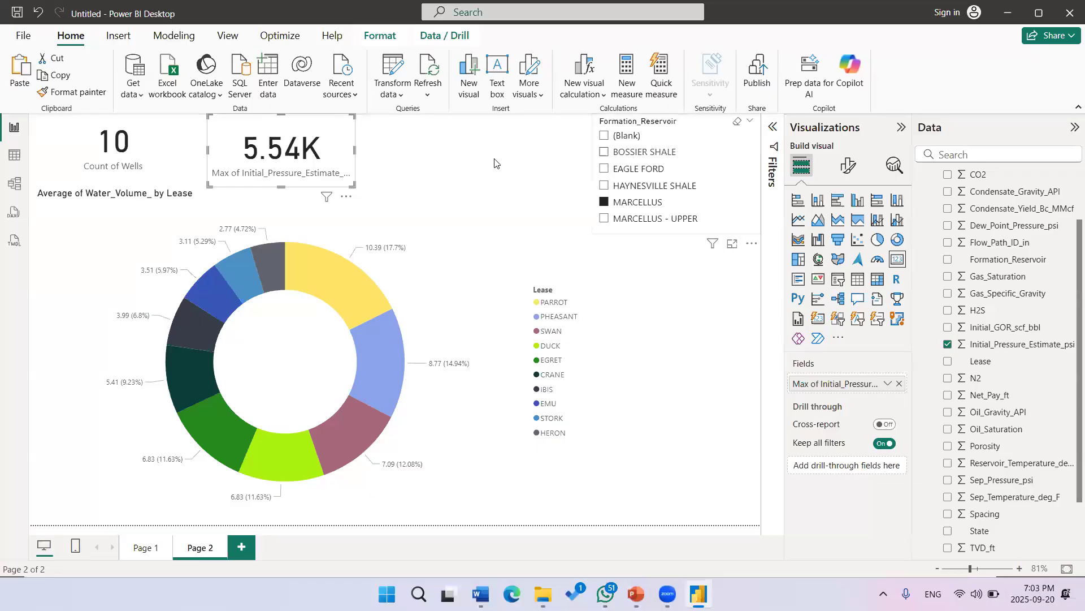
Step: Format the pressure card's callout value with display units None, trying 2 decimal places before settling on a whole number
click(848, 164)
click(836, 274)
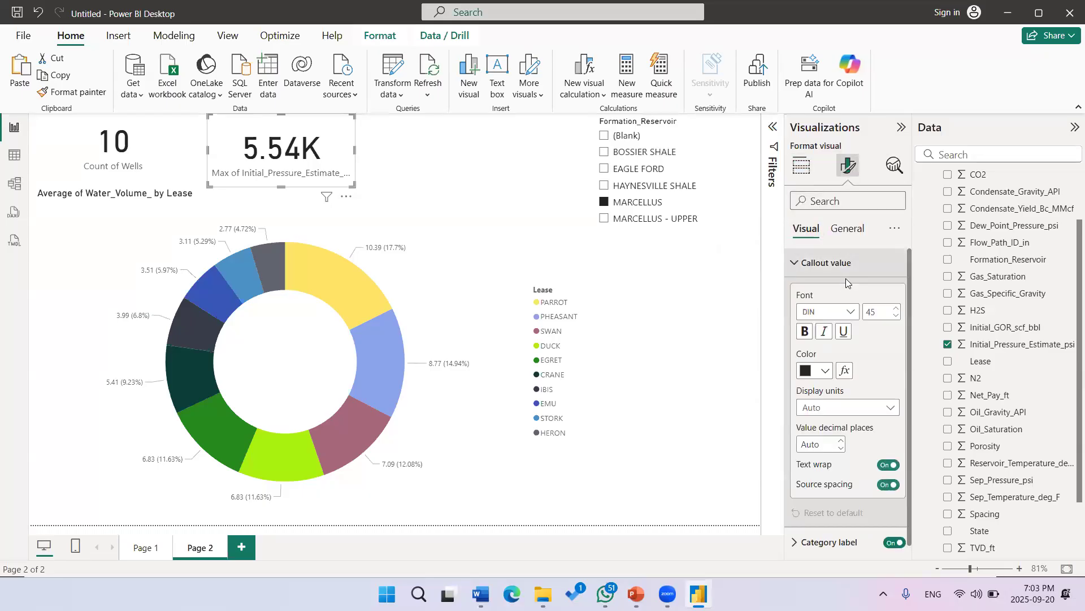
click(856, 408)
click(838, 441)
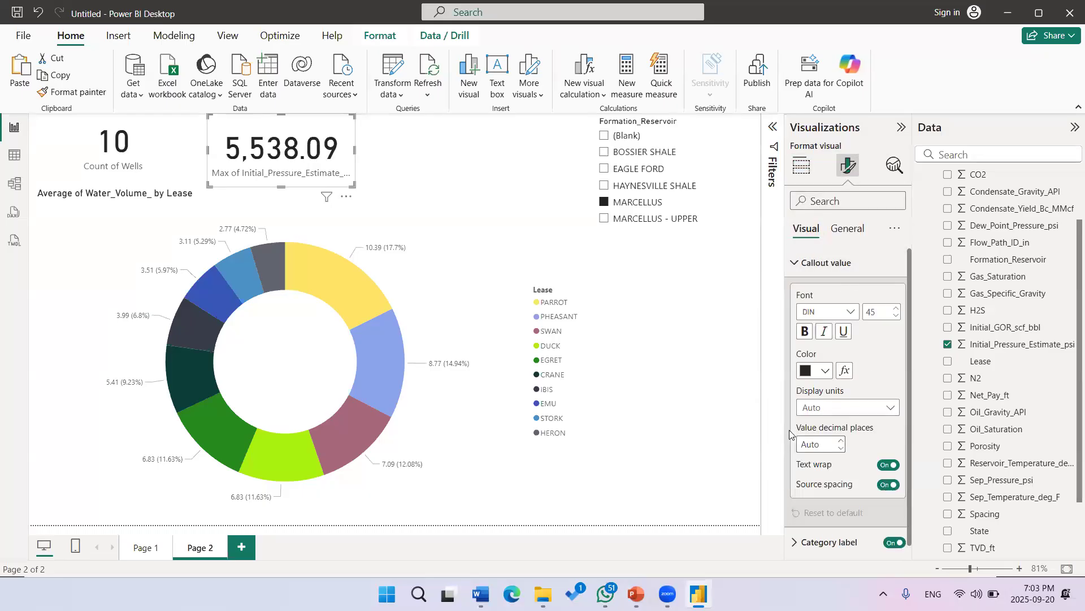
click(814, 446)
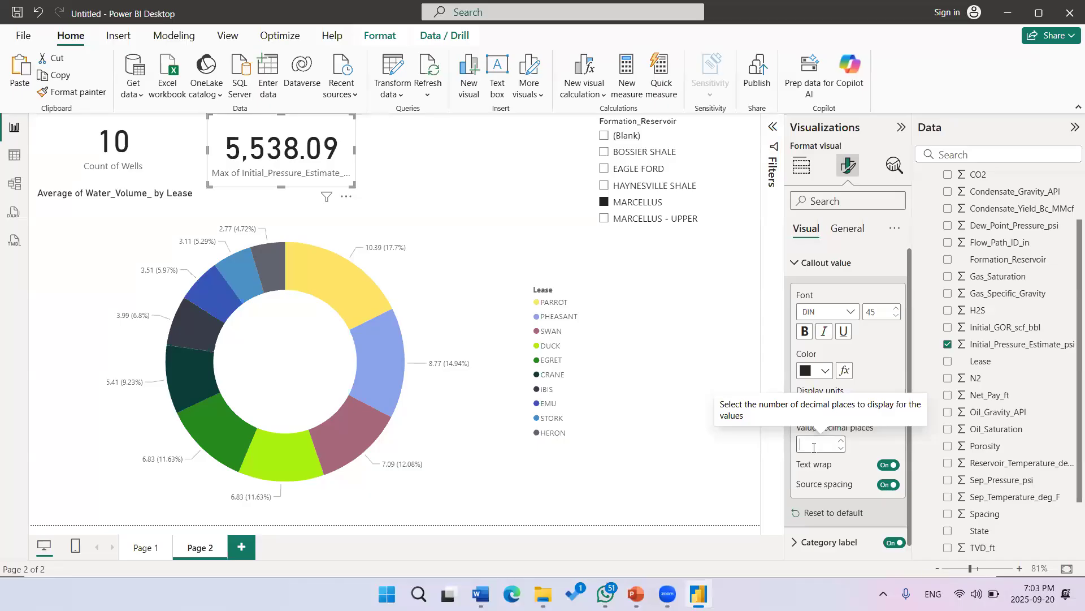
text(2)
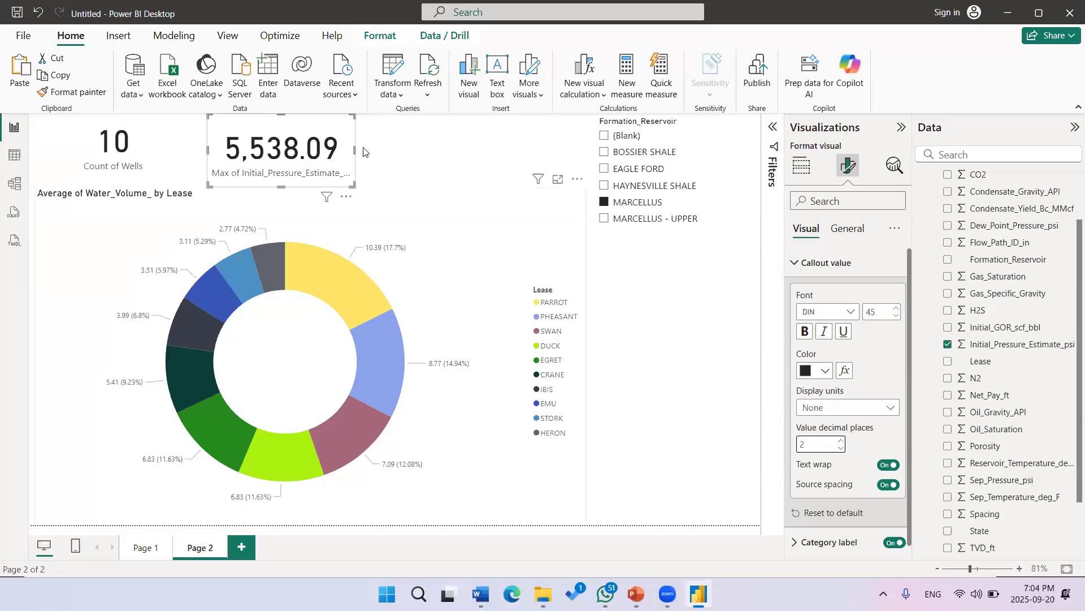
click(469, 156)
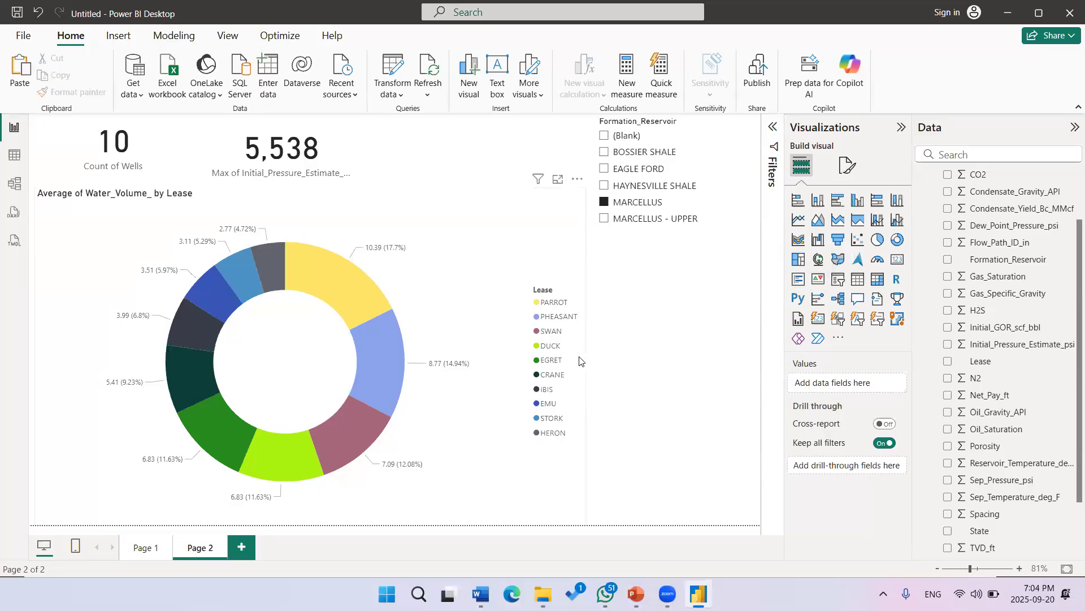
Step: Narrow the donut chart and add an empty treemap in the freed space below the reservoir slicer
drag(585, 360, 465, 357)
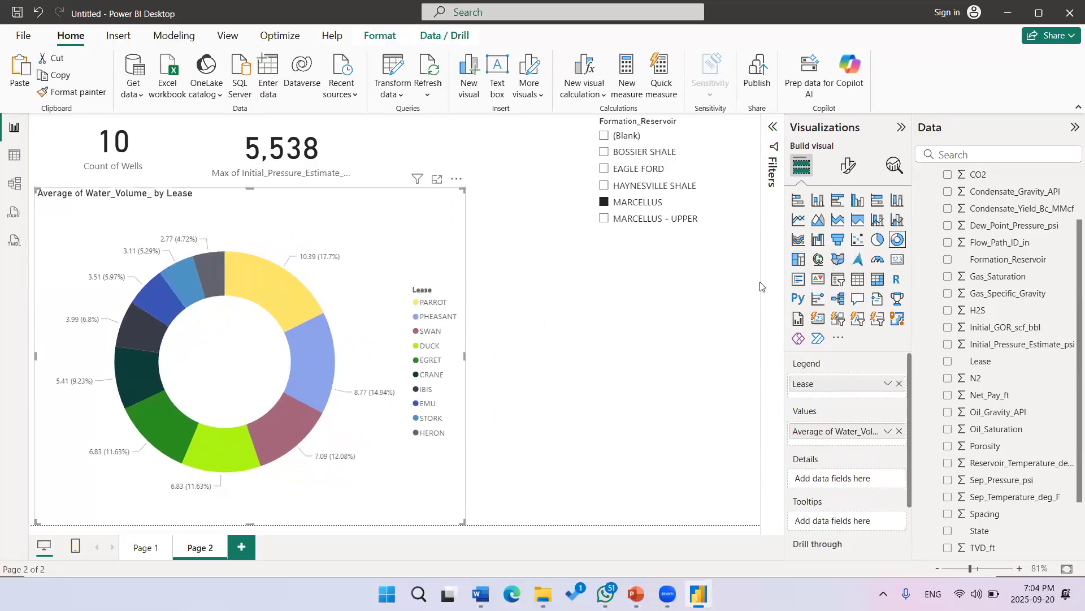
click(797, 265)
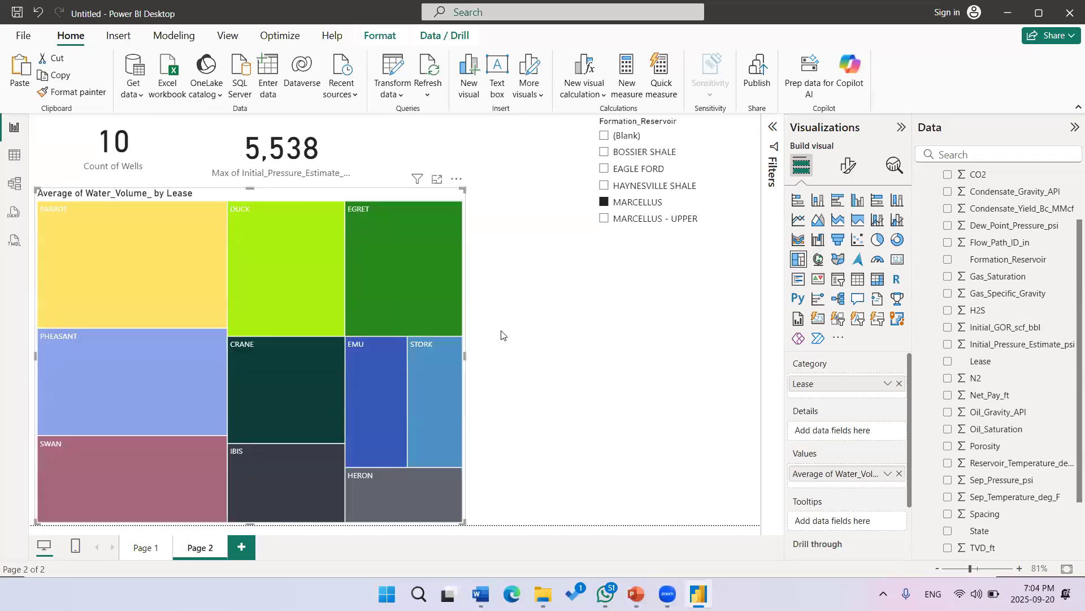
key(ctrl+z)
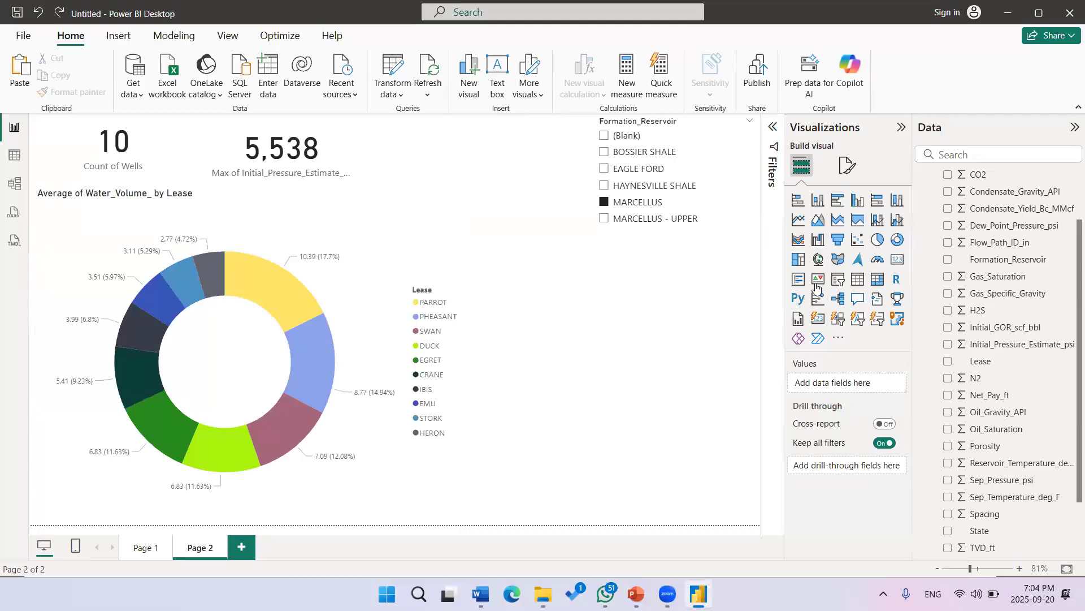
click(798, 259)
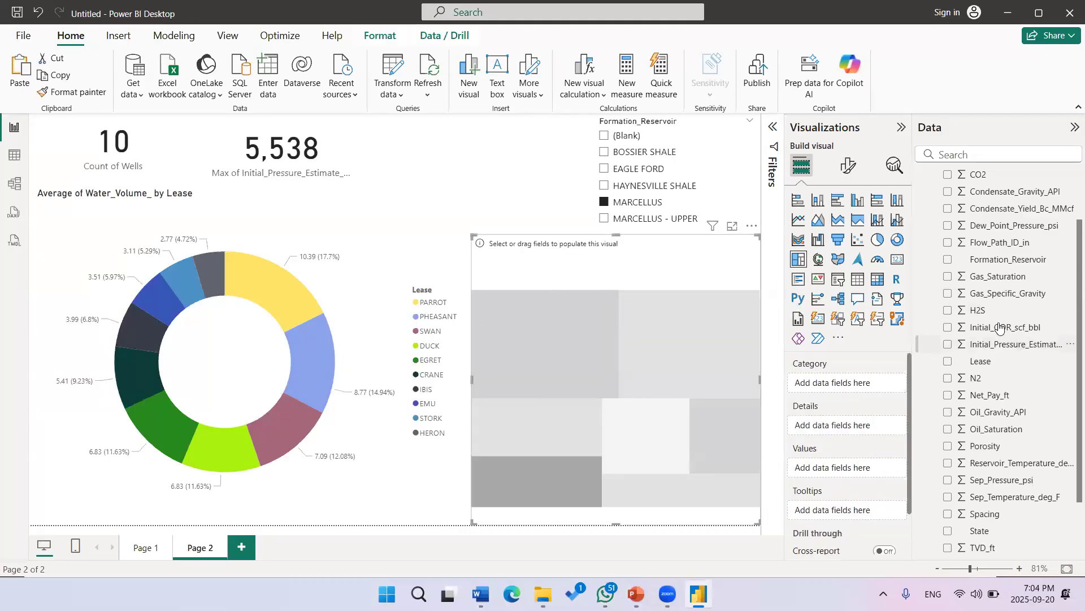
Step: Populate the treemap from the Daily_Prod table with Time_Days as the values and Lease as the category
scroll(926, 217, up, 2)
click(925, 213)
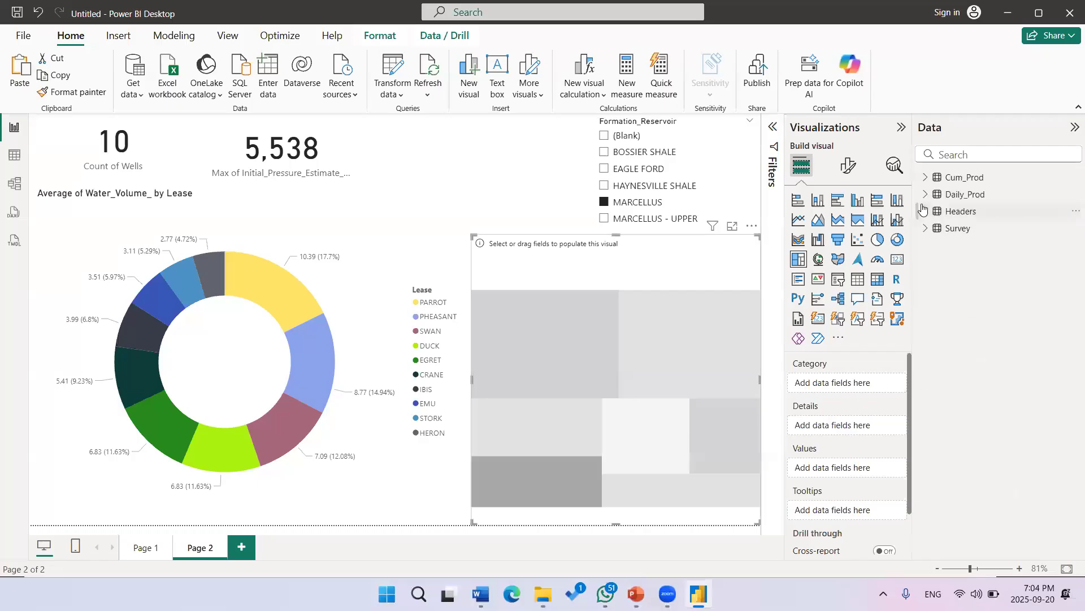
click(926, 195)
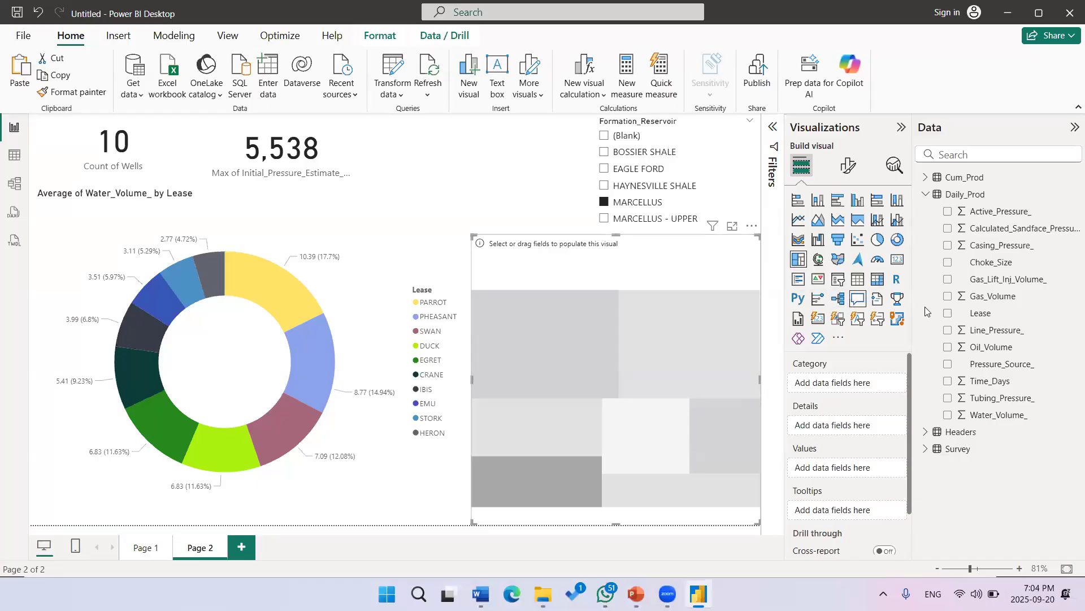
drag(975, 383, 563, 368)
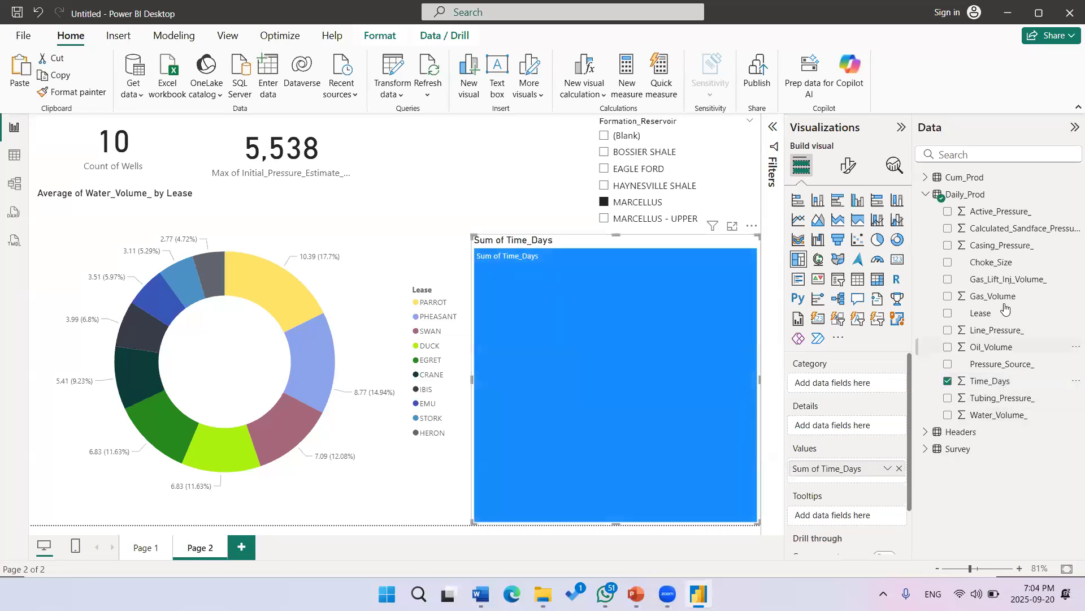
drag(998, 319, 855, 390)
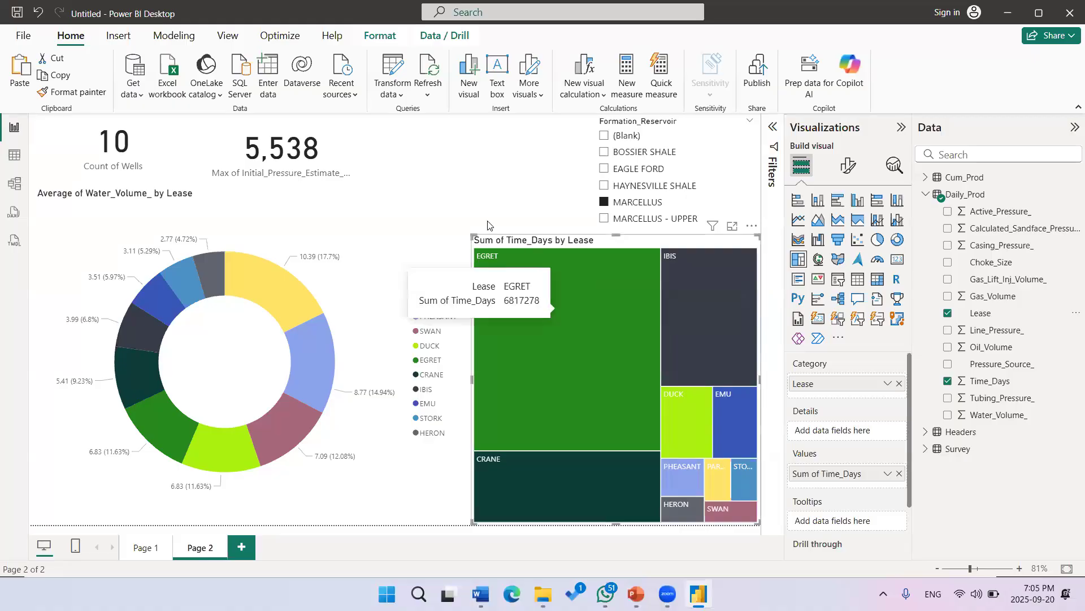
Step: Highlight EGRET across the Page 2 visuals from its treemap tile, and clear the highlight again
click(502, 232)
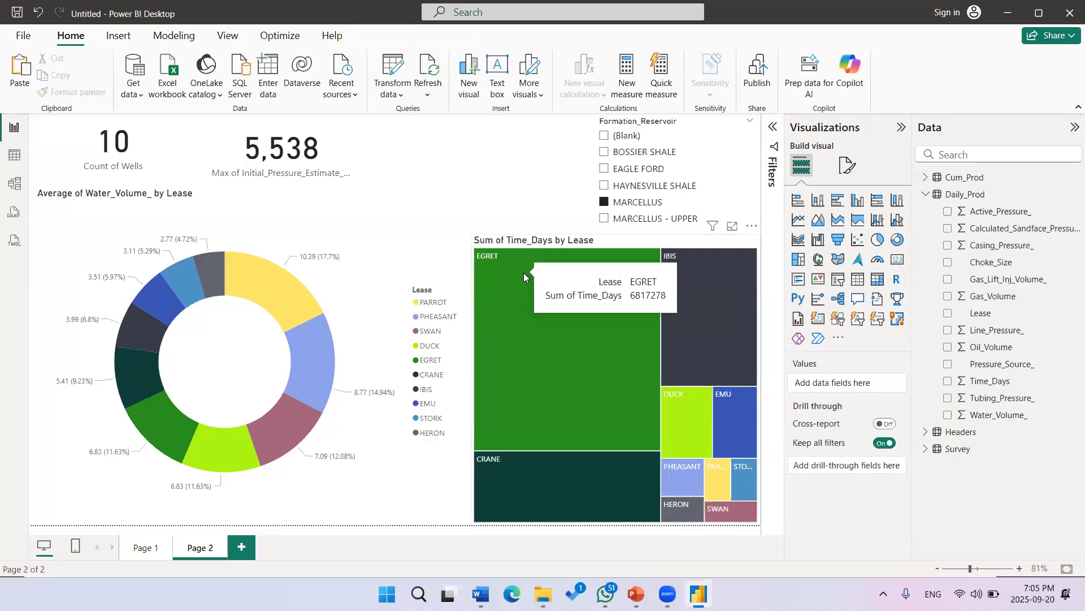
click(609, 358)
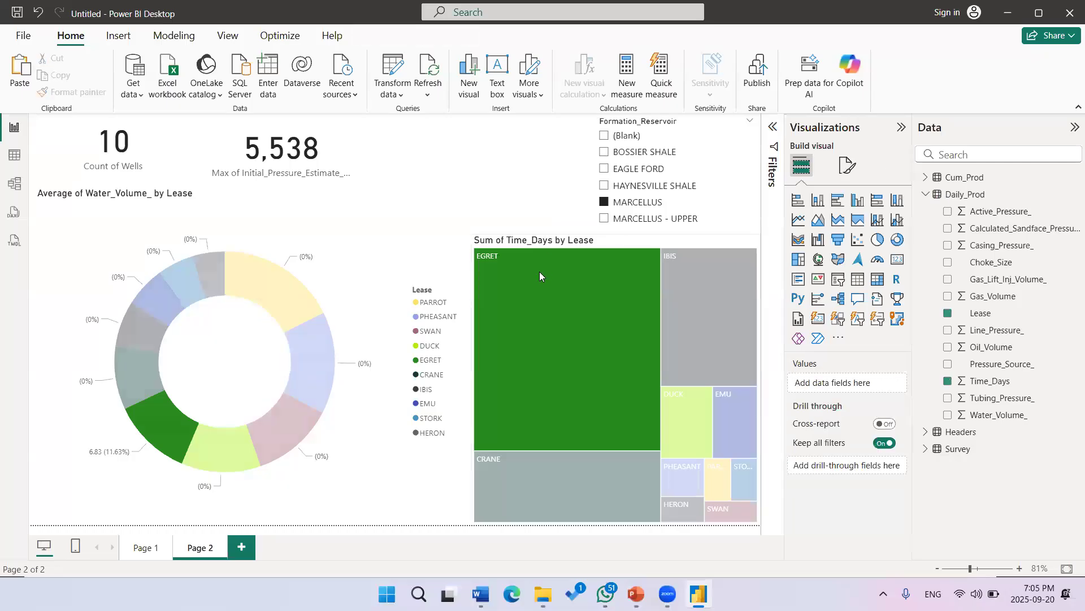
click(540, 271)
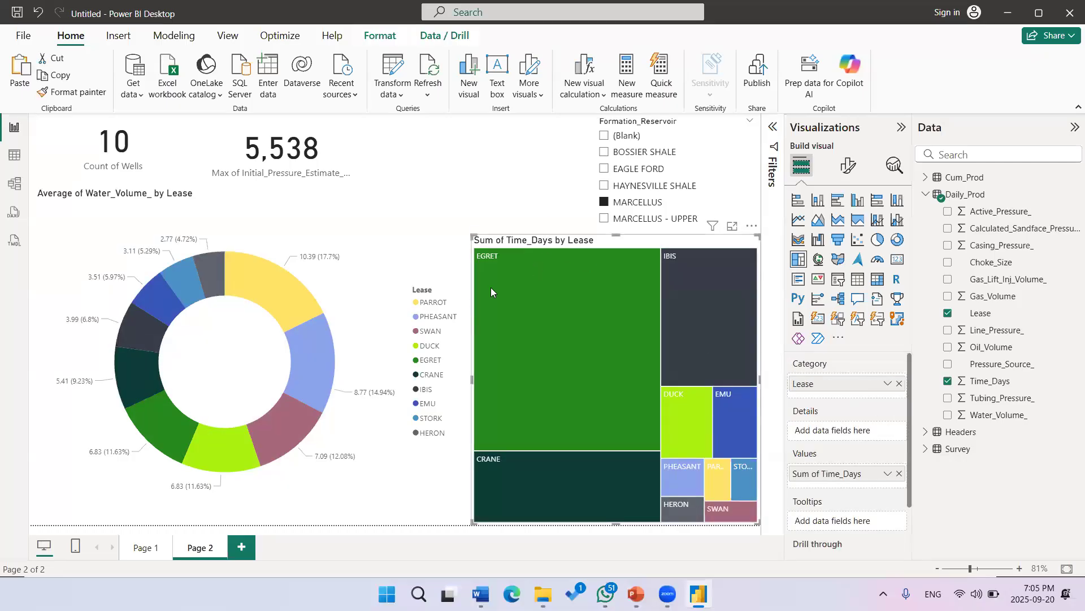
Step: Change the treemap's Time_Days aggregation to Count and inspect the EGRET tile's value
mouse_move(551, 277)
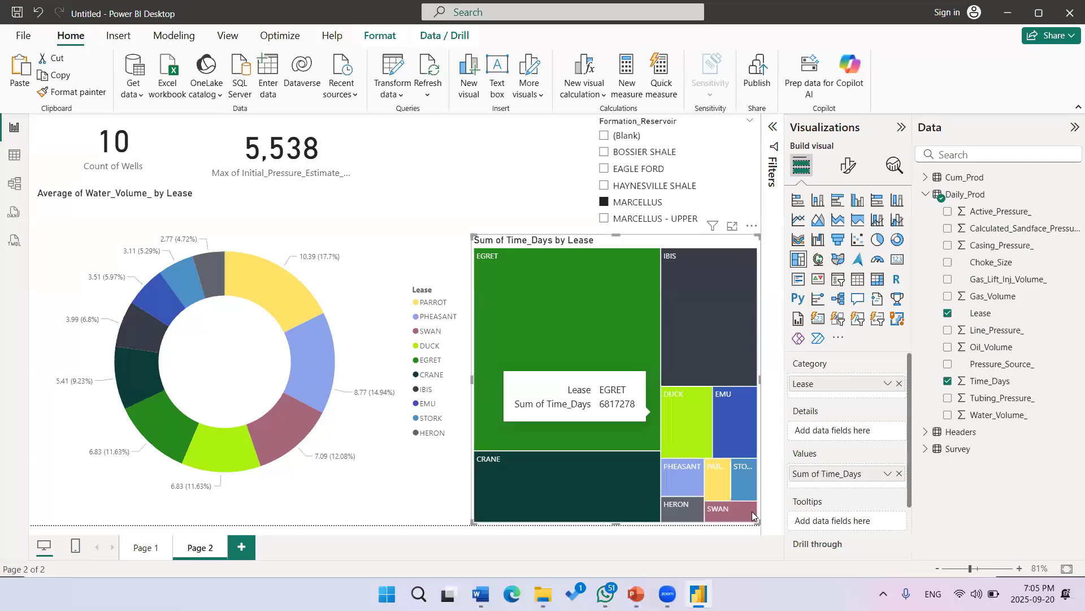
click(888, 475)
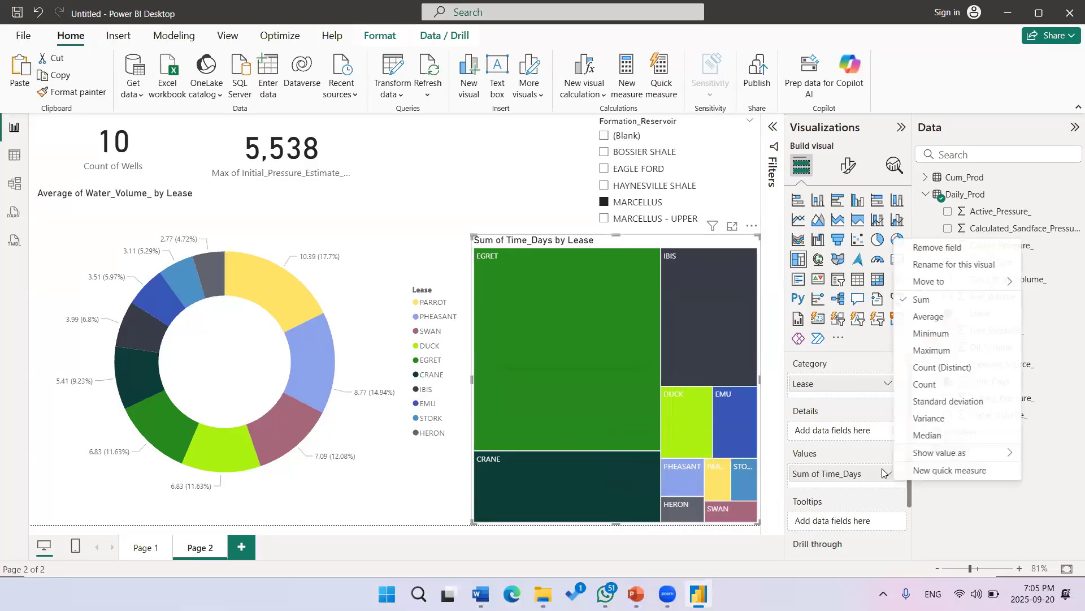
click(958, 385)
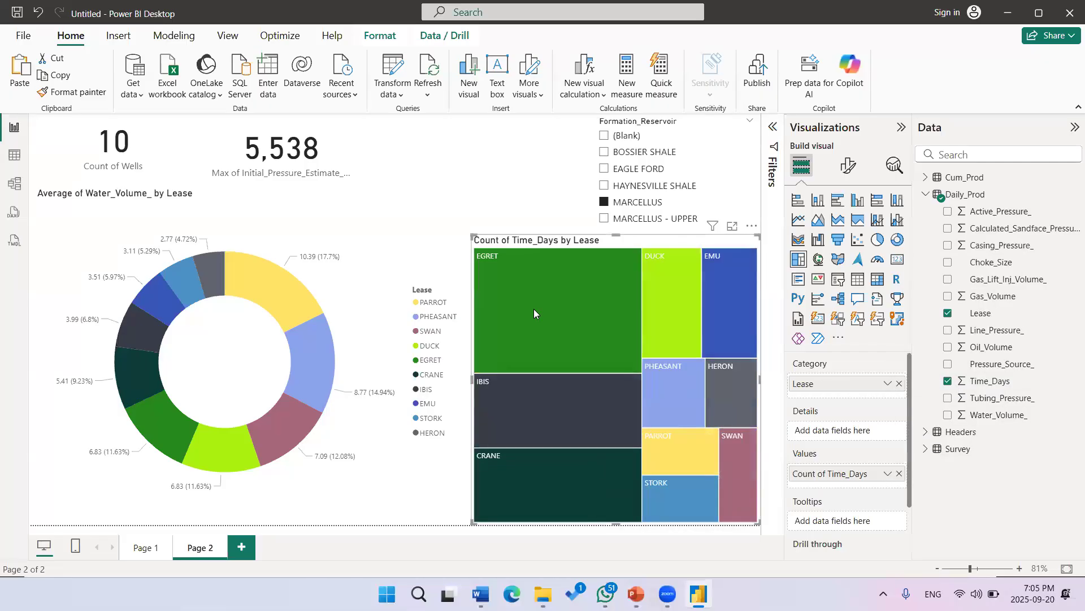
mouse_move(534, 312)
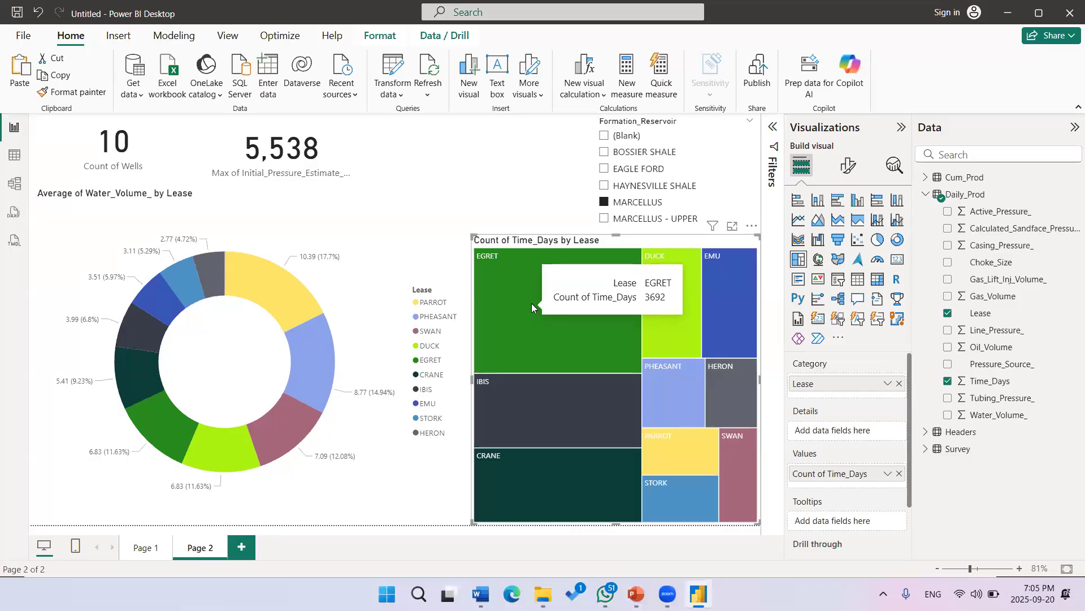
click(521, 198)
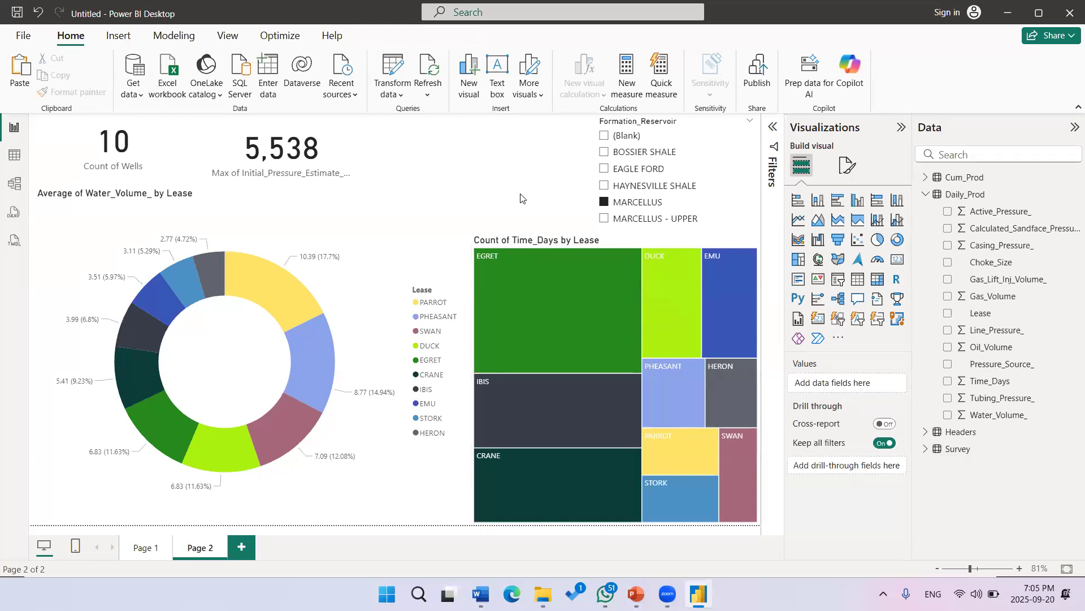
Step: Filter Page 2 by EAGLE FORD, by MARCELLUS, and finally by MARCELLUS - UPPER in the Formation_Reservoir slicer
click(638, 169)
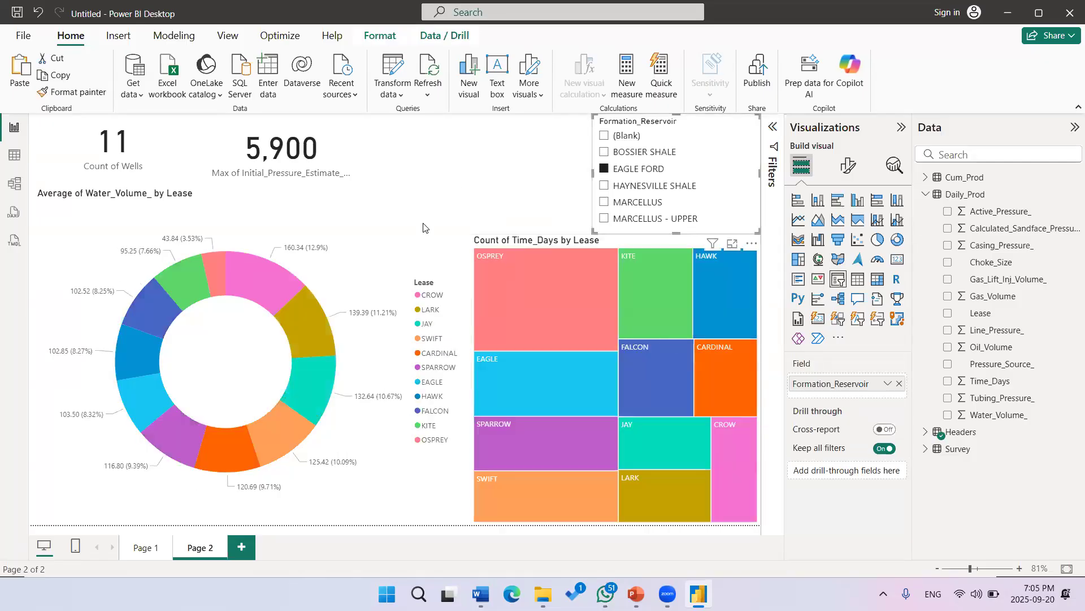
click(649, 207)
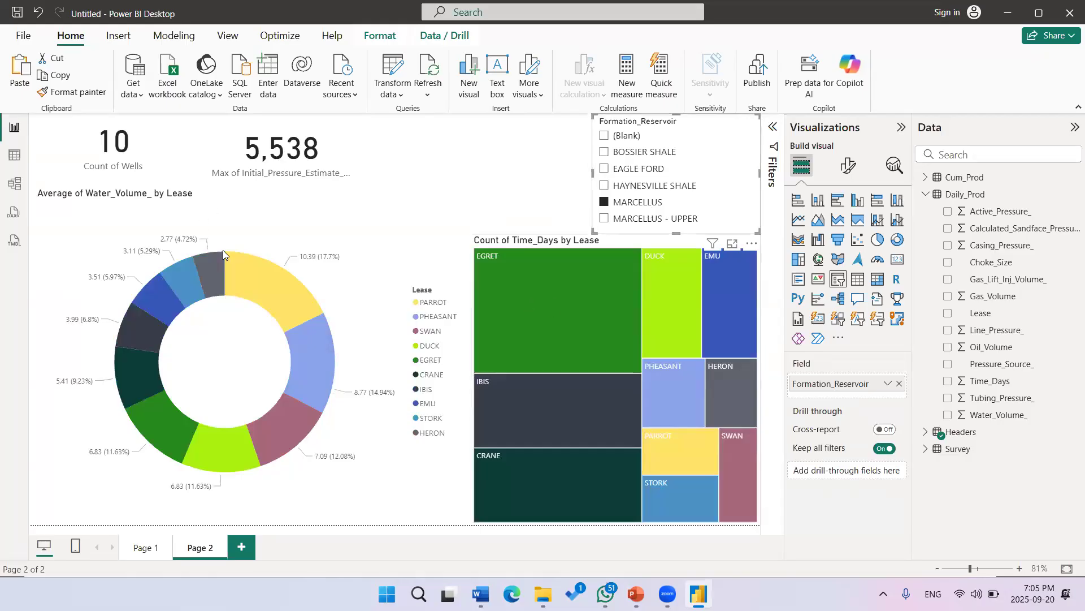
click(674, 222)
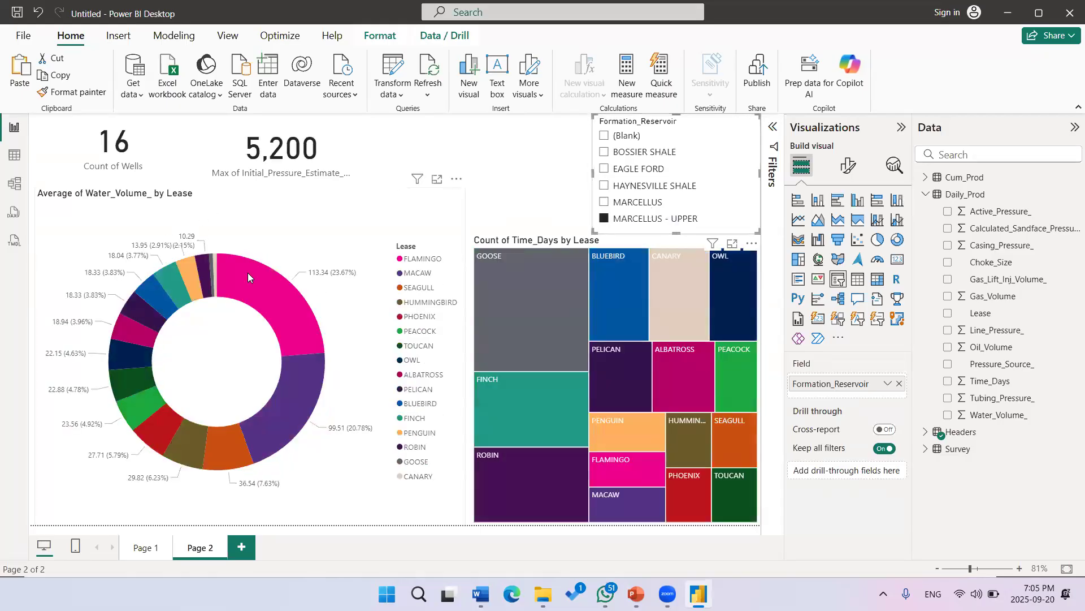
click(319, 157)
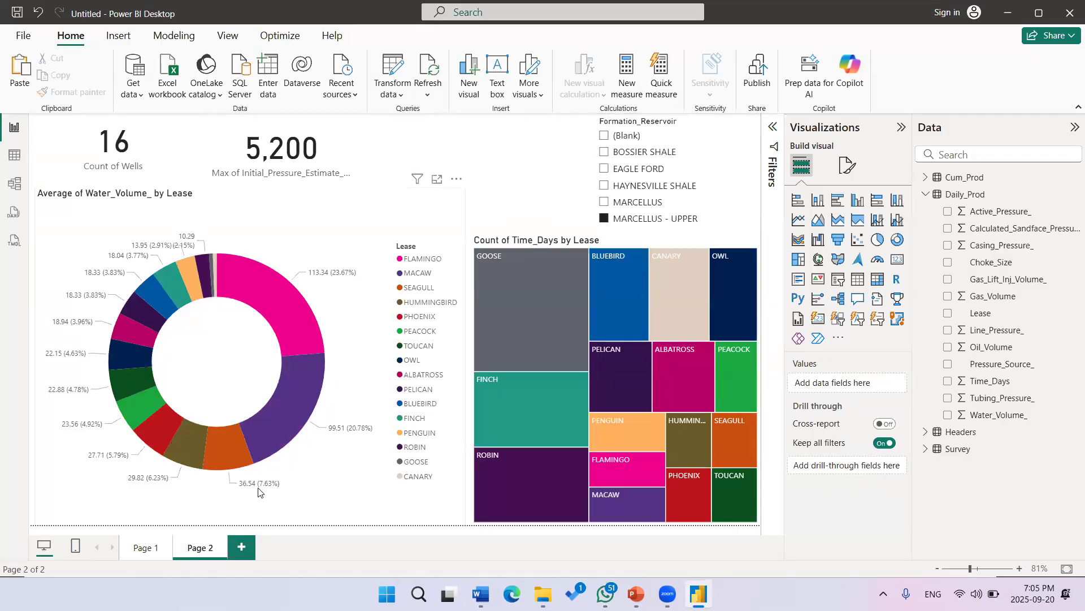
Step: Add a new report page and name it Operational Dashboard
click(246, 549)
right_click(248, 547)
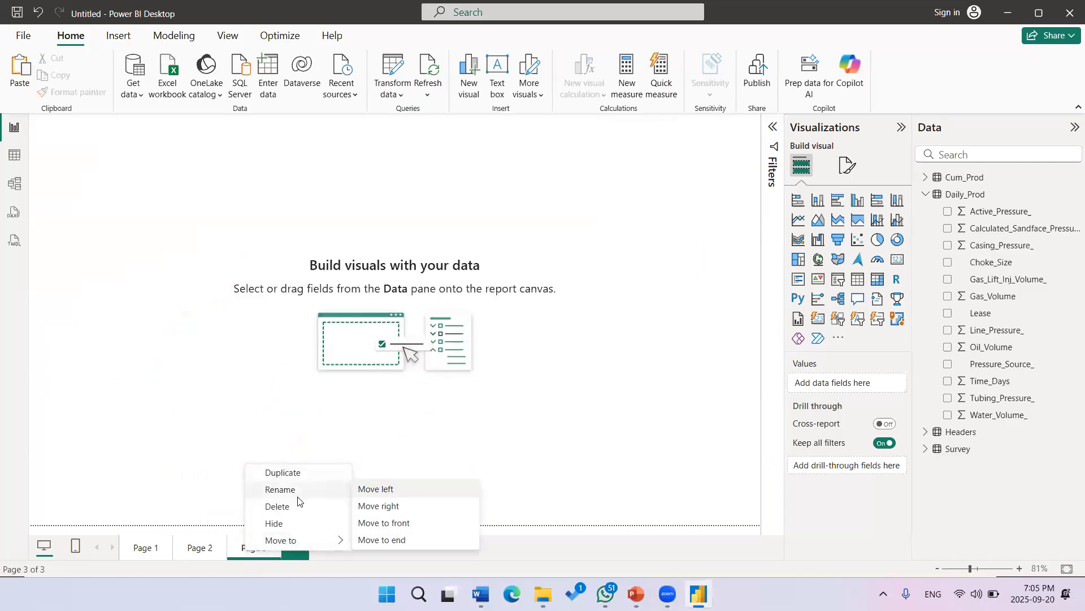
click(298, 500)
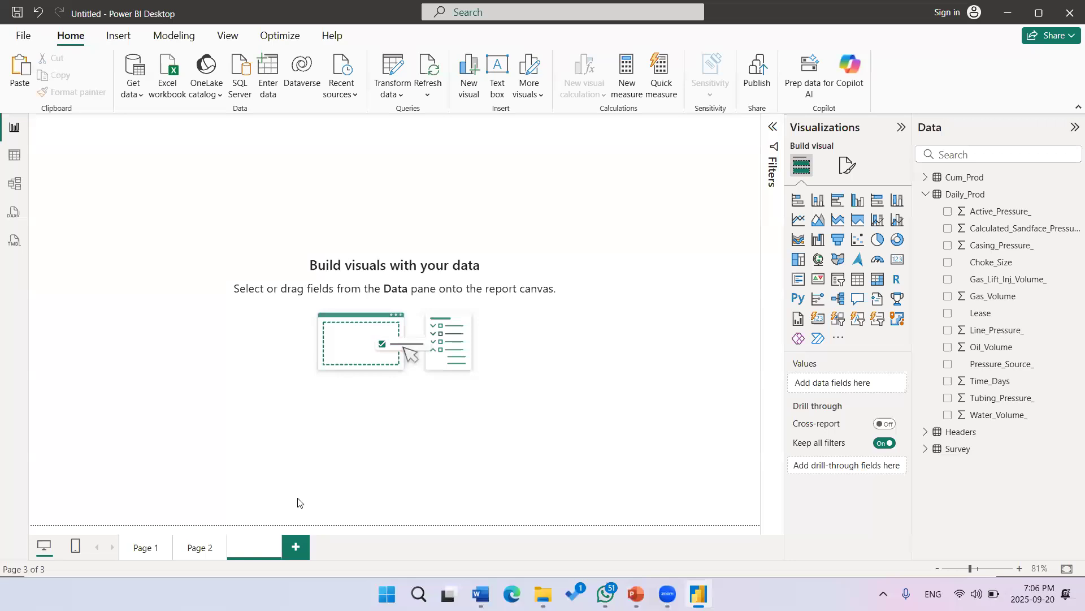
text(Operationa)
key(BackSpace)
key(BackSpace)
text(a)
key(BackSpace)
text(l Dashboard)
key(Return)
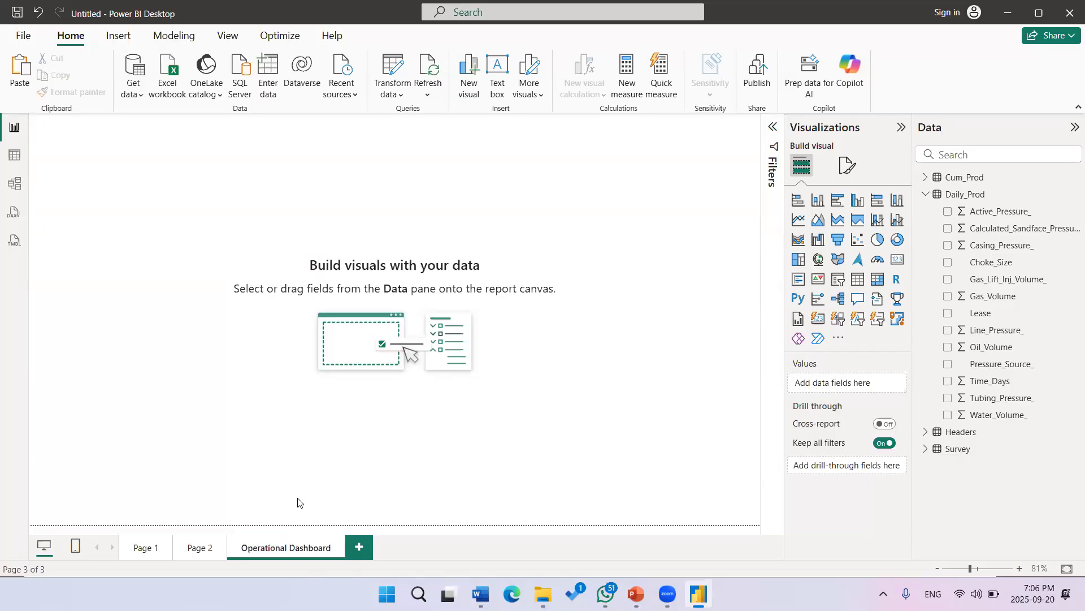
Step: Add an enlarged empty line chart and an empty slicer to the Operational Dashboard page
click(801, 222)
drag(192, 270, 463, 358)
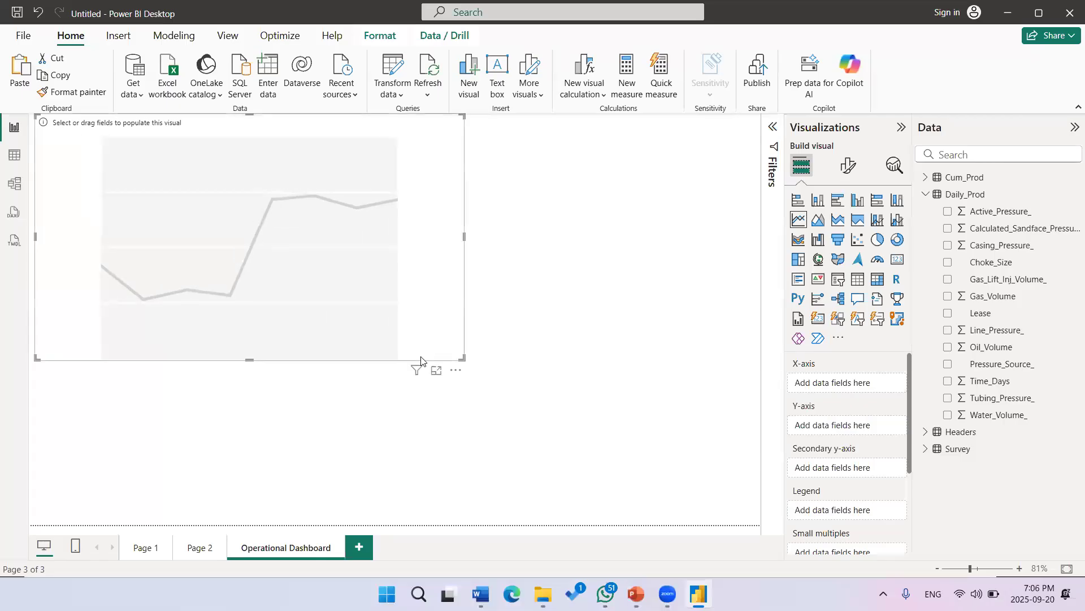
click(619, 267)
click(839, 280)
click(529, 287)
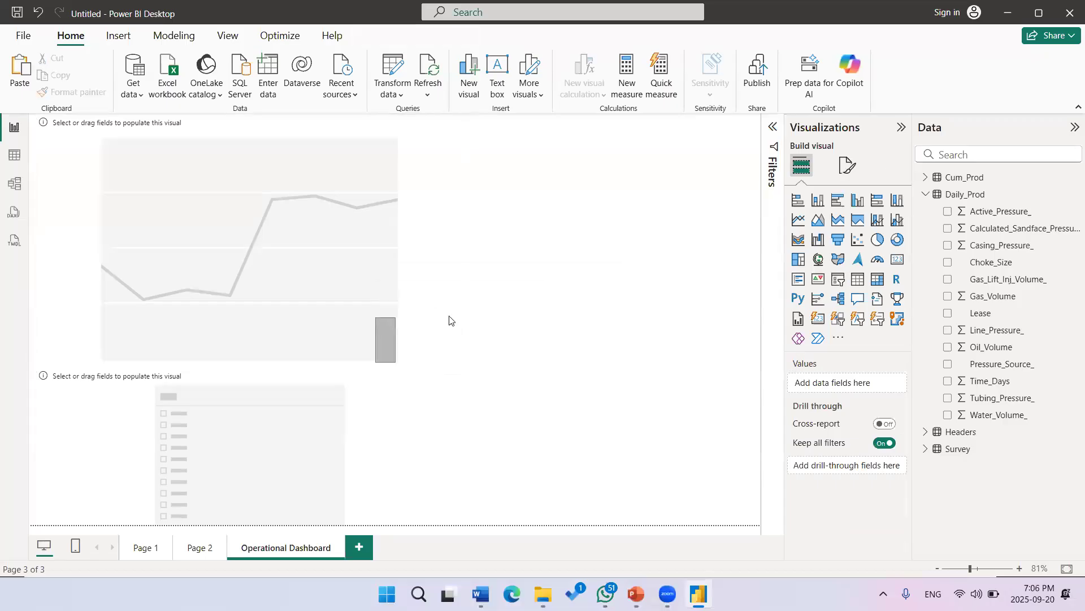
Step: Place the slicer in the page's upper-right corner, fill it with Lease from Daily_Prod, and lengthen it downward
click(36, 441)
drag(206, 458, 724, 207)
drag(1002, 314, 706, 195)
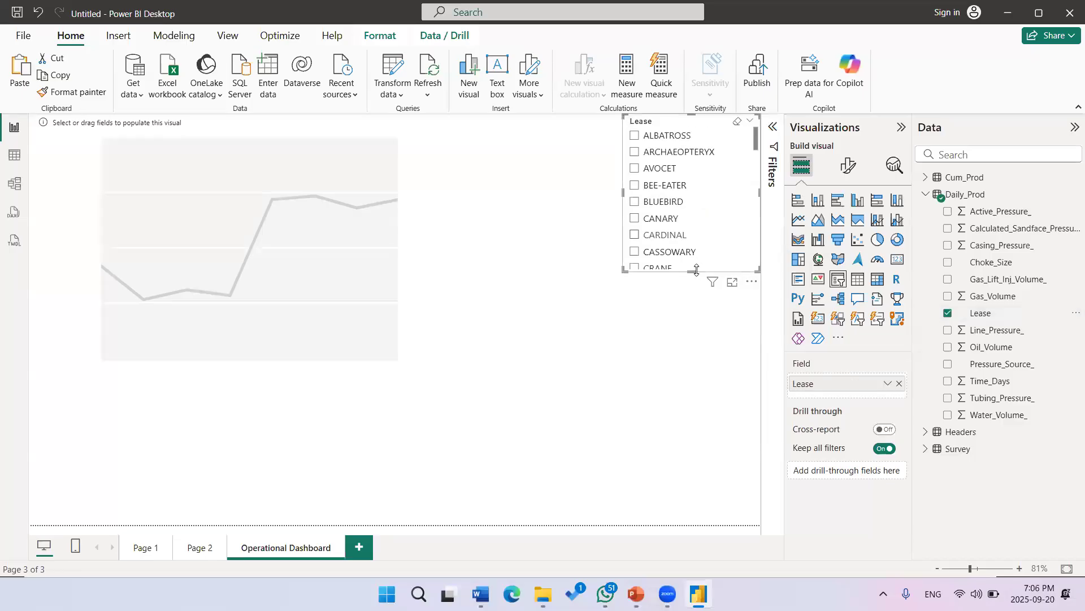
drag(691, 272, 691, 338)
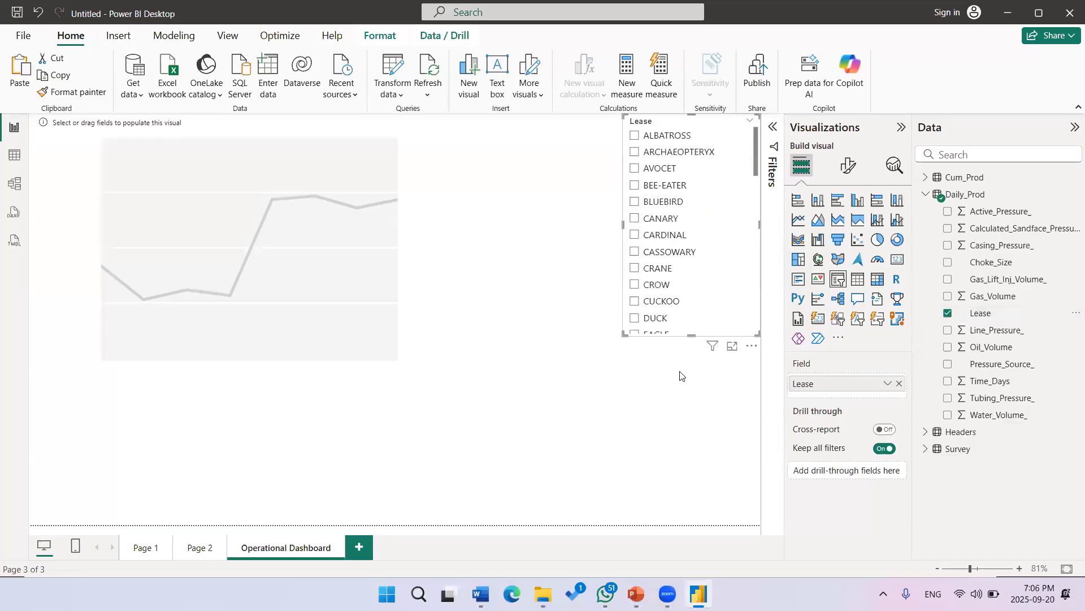
click(680, 372)
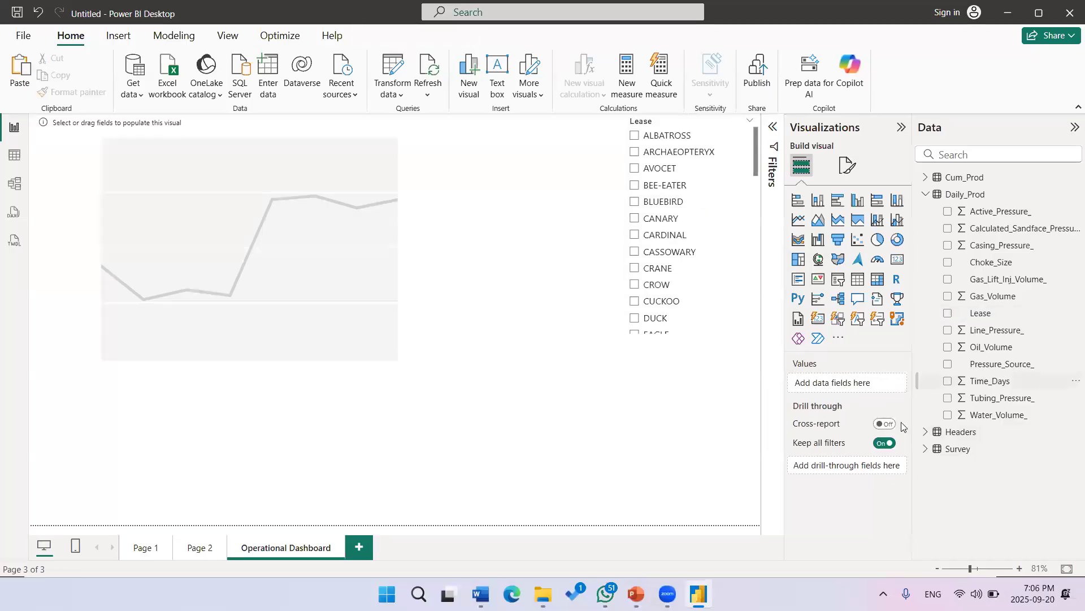
Step: Create a Formation_Reservoir slicer from the Headers table below the Lease slicer
click(927, 434)
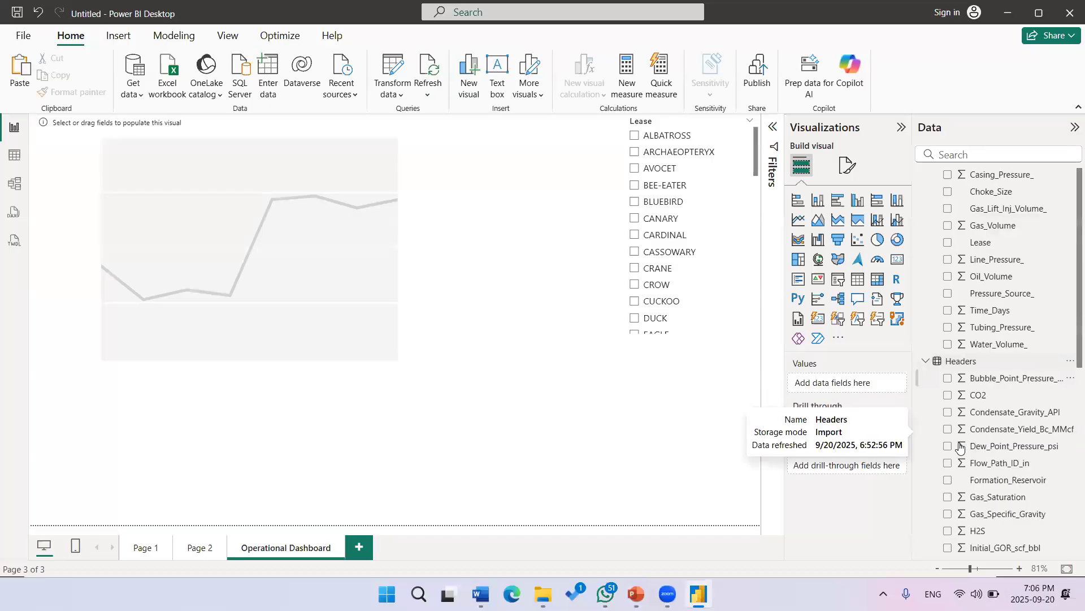
scroll(961, 396, down, 3)
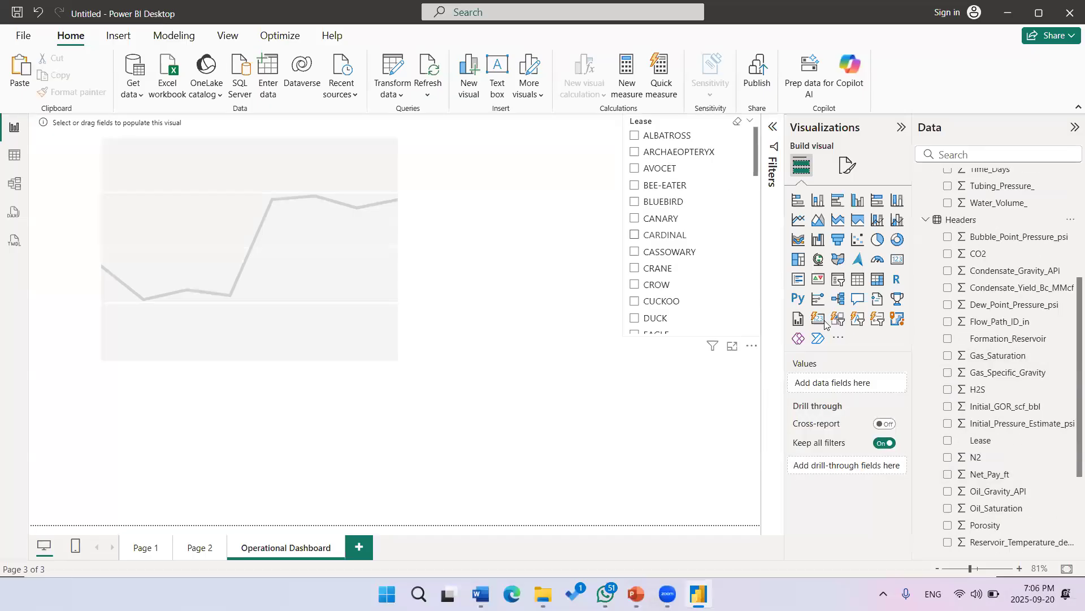
drag(1013, 344, 700, 404)
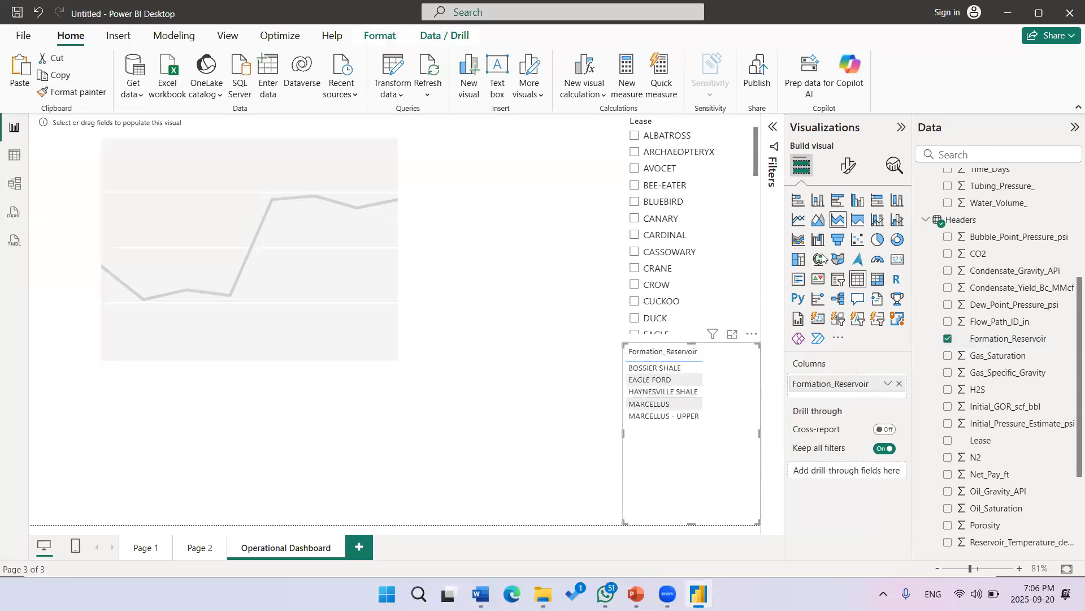
click(838, 279)
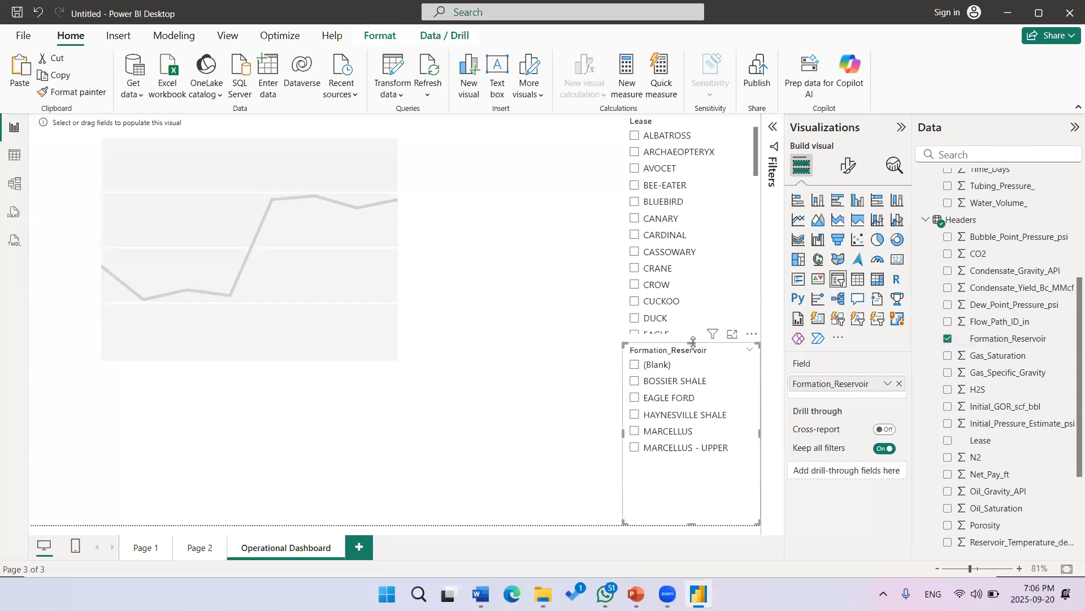
Step: Shorten the Formation_Reservoir slicer from its upper edge and lengthen the Lease slicer down to meet it
drag(692, 343, 692, 401)
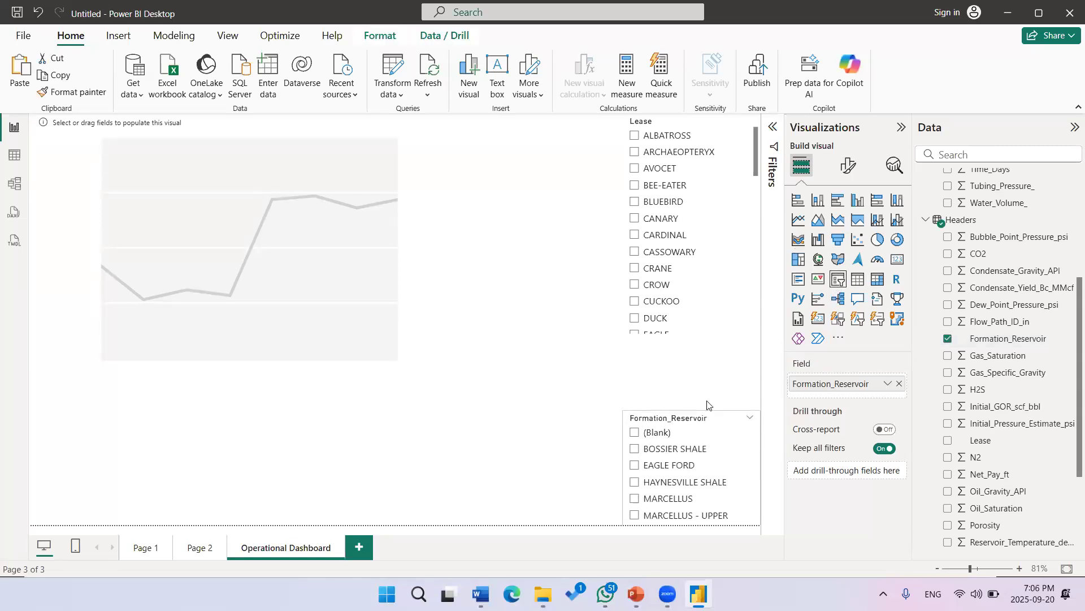
click(686, 336)
drag(691, 341, 701, 400)
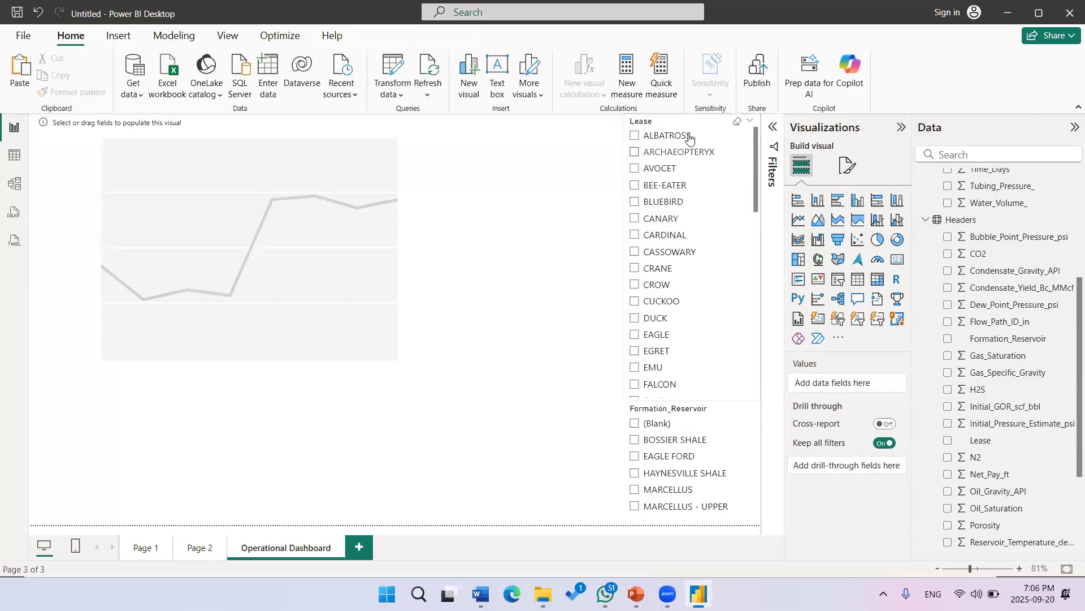
Step: Test the Lease list's filtering with the EAGLE FORD and MARCELLUS reservoirs, and clear the reservoir selection
click(670, 460)
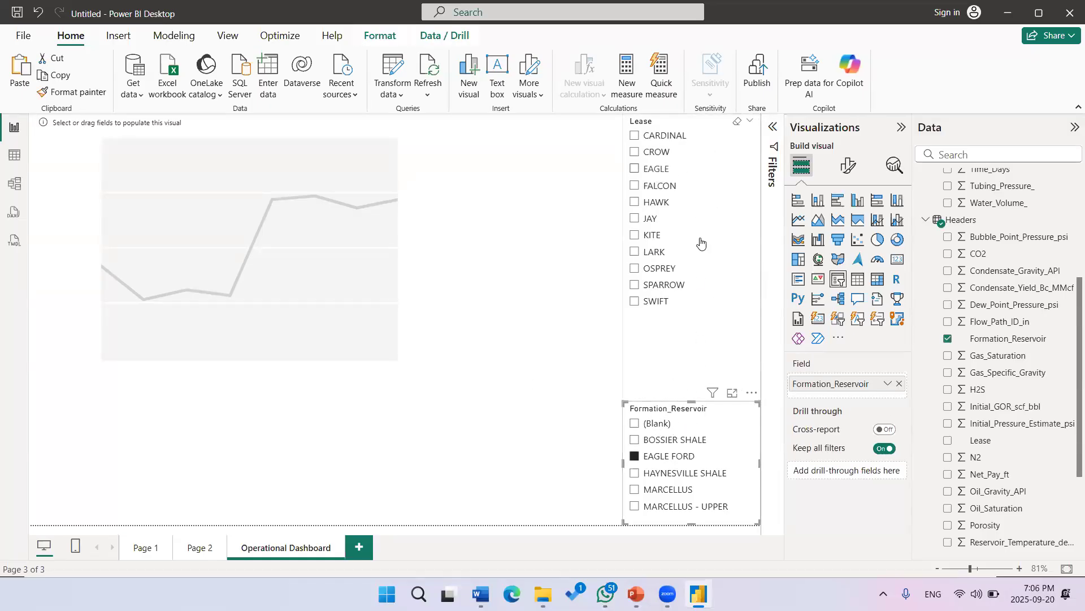
click(678, 489)
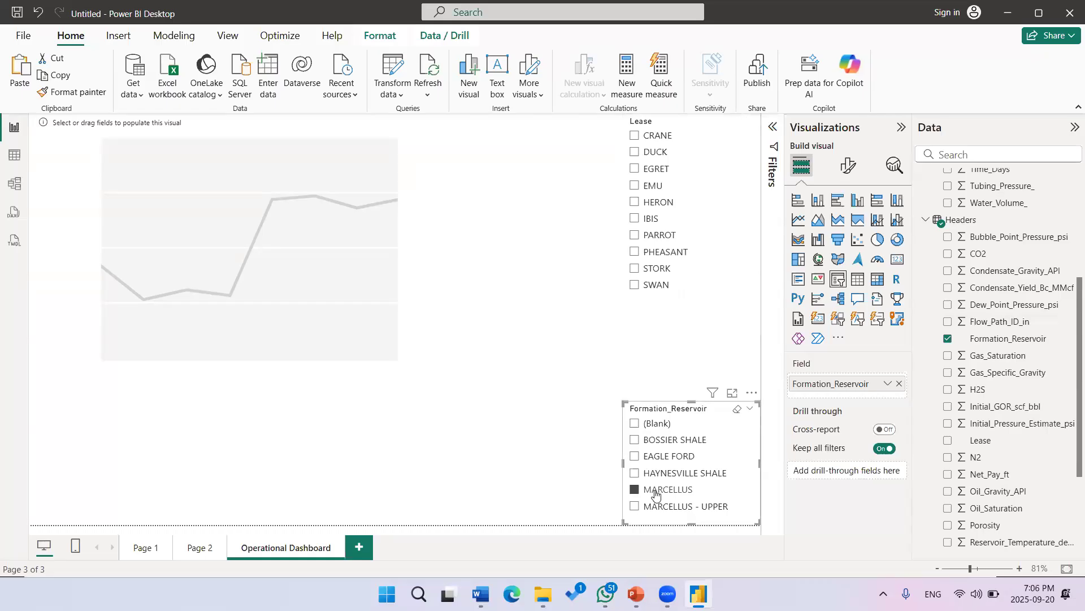
click(598, 381)
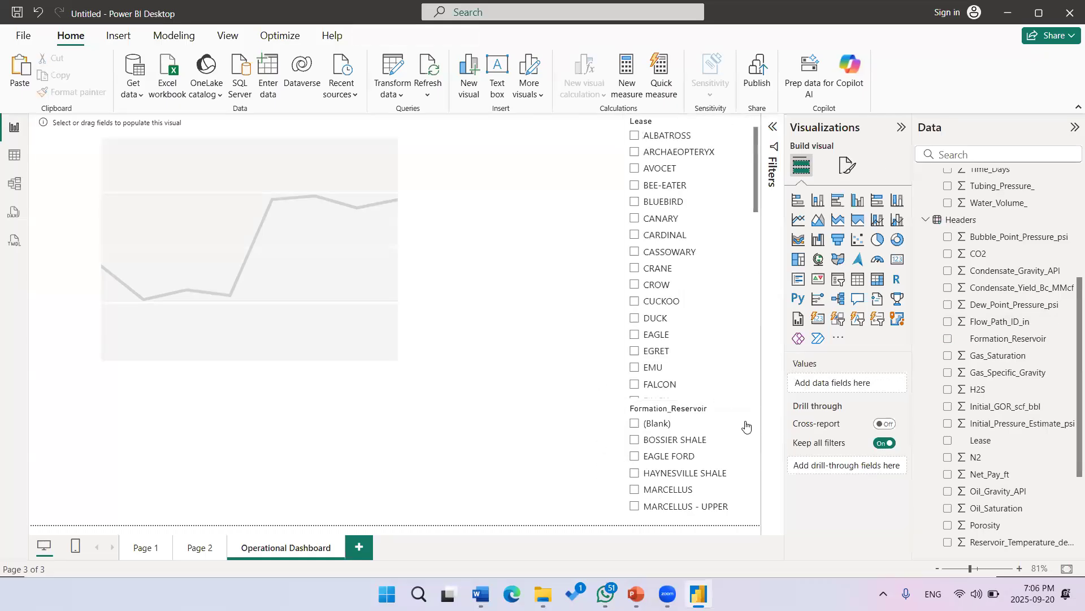
Step: Reshape the empty line chart into a tall, narrow visual spanning the page height along its left edge
click(393, 359)
drag(500, 390, 305, 521)
click(625, 424)
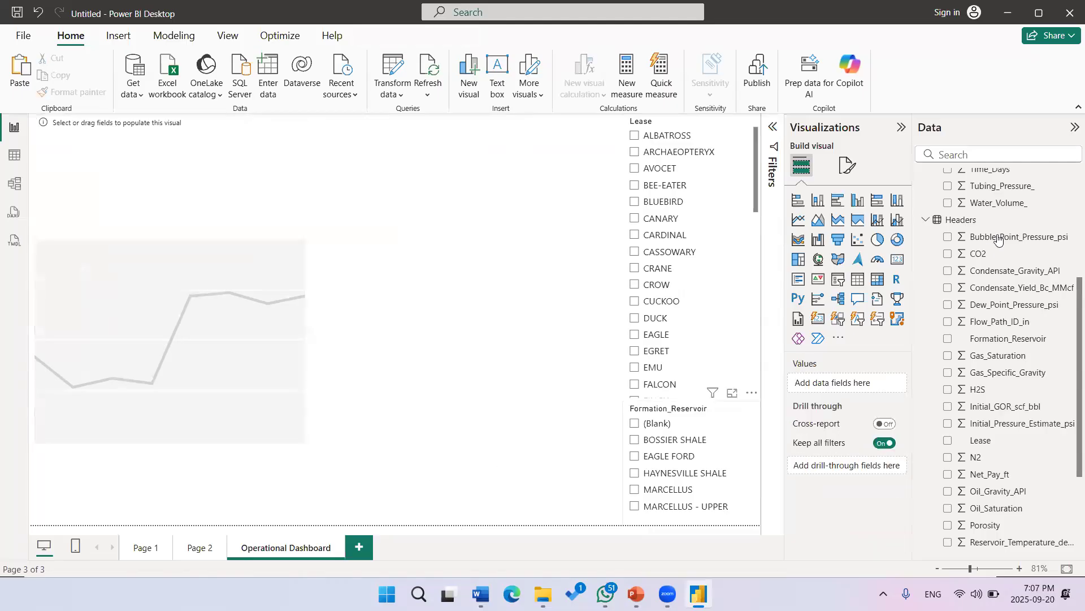
Step: Plot the average of Active_Pressure_ against Time_Days from Daily_Prod in the line chart
scroll(999, 240, up, 4)
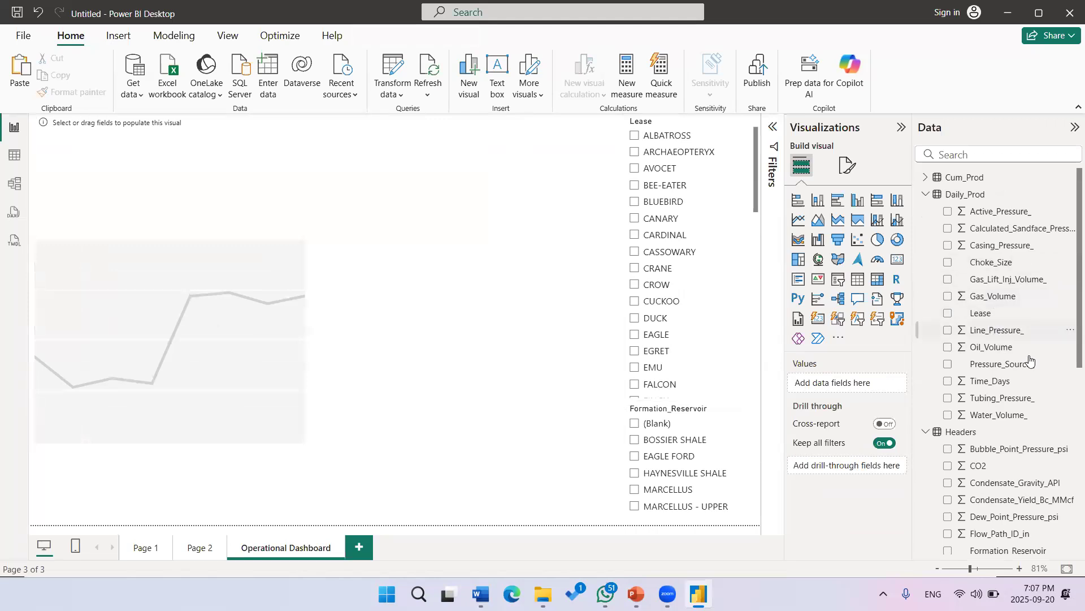
drag(873, 392, 297, 362)
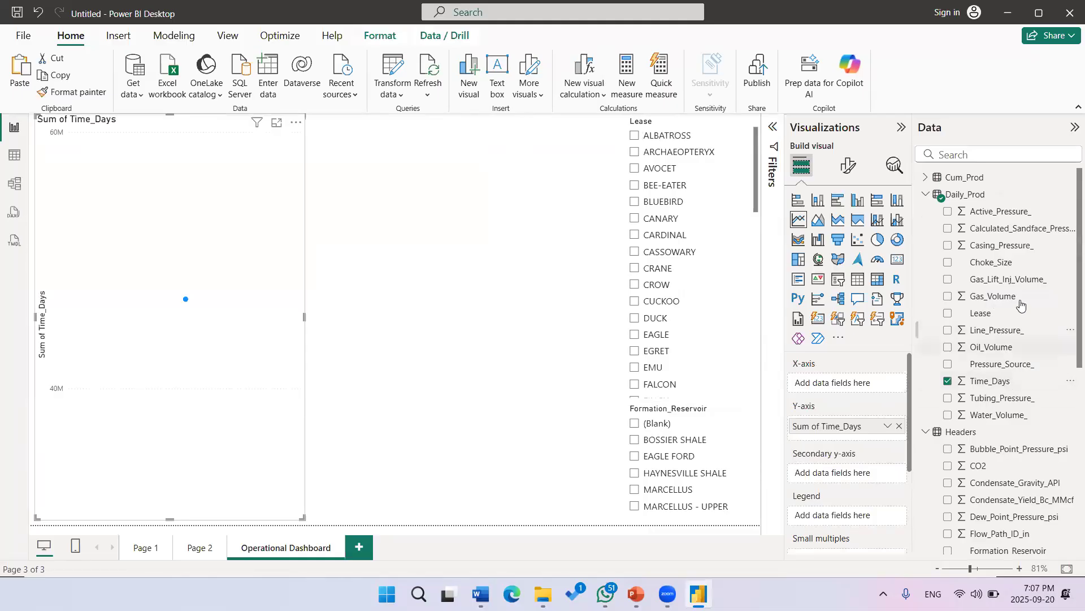
drag(1023, 211, 857, 386)
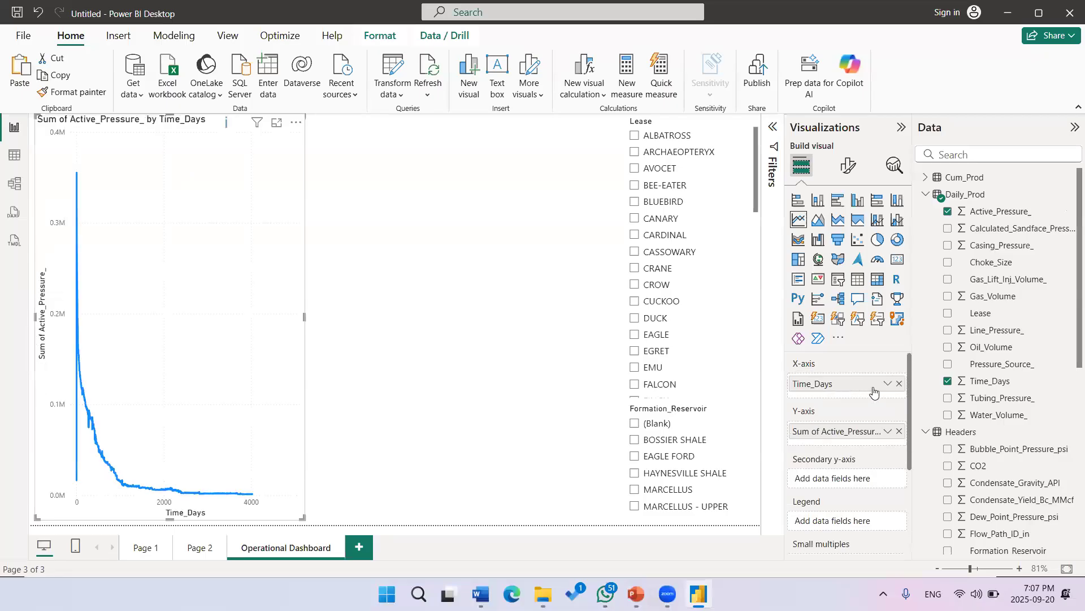
click(888, 432)
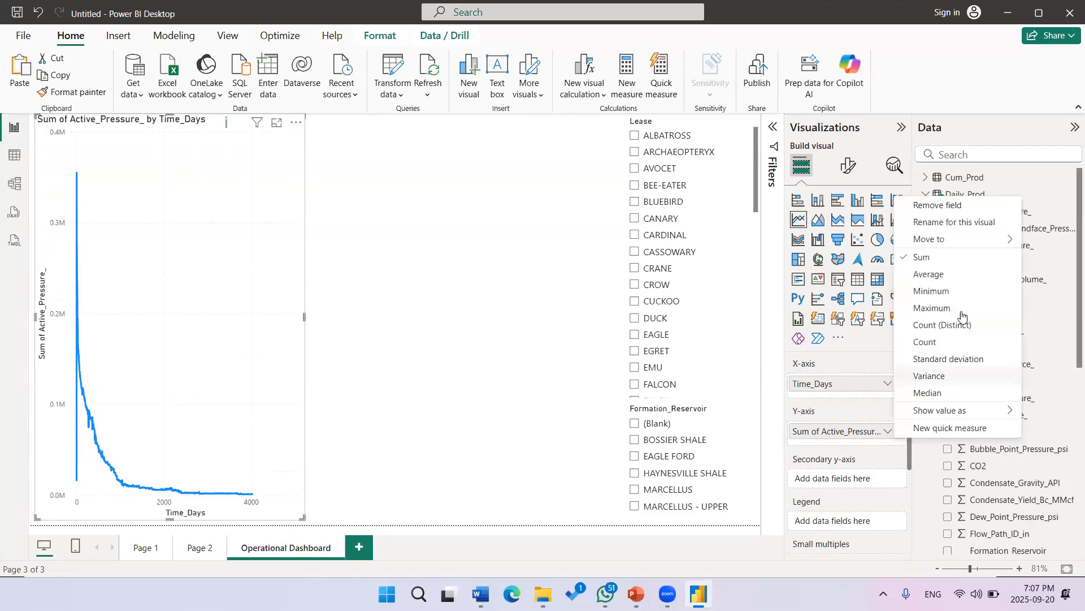
click(943, 288)
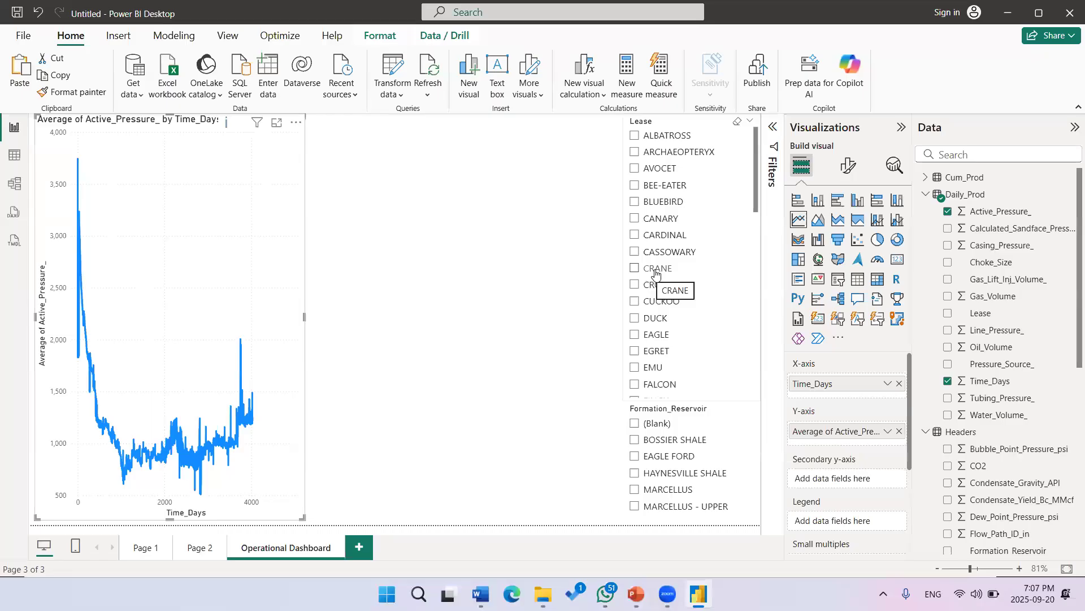
Step: Filter the page to the CANARY lease and widen the pressure line chart slightly
click(664, 222)
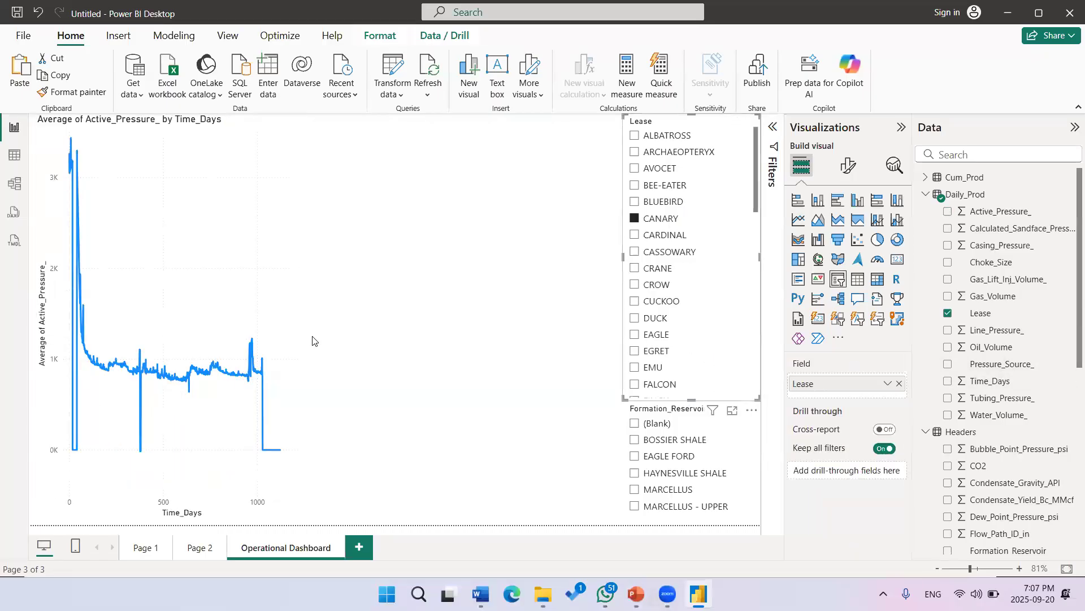
click(292, 339)
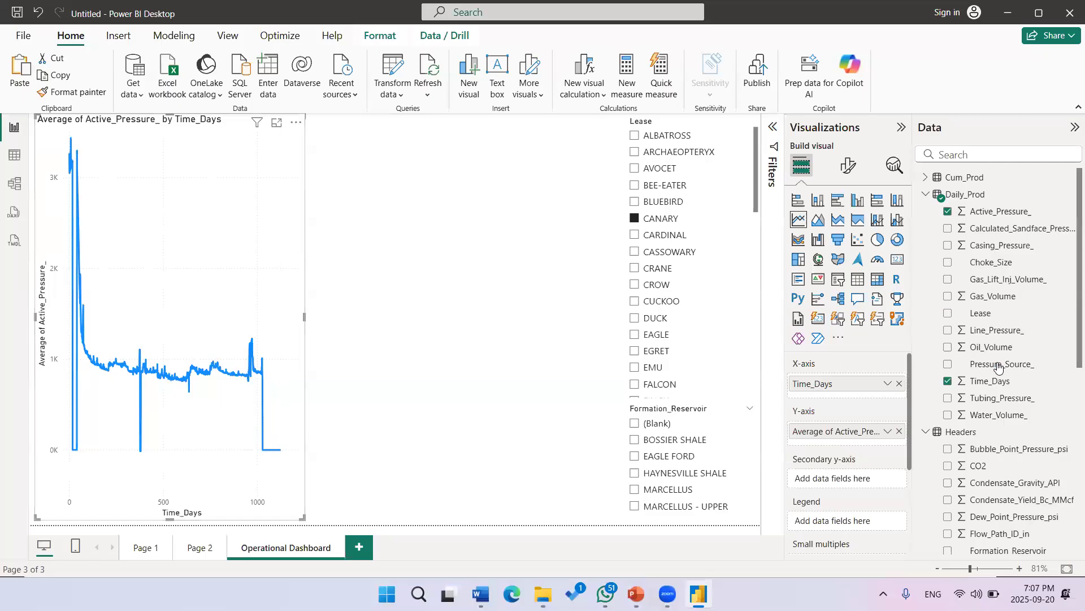
drag(332, 321, 344, 317)
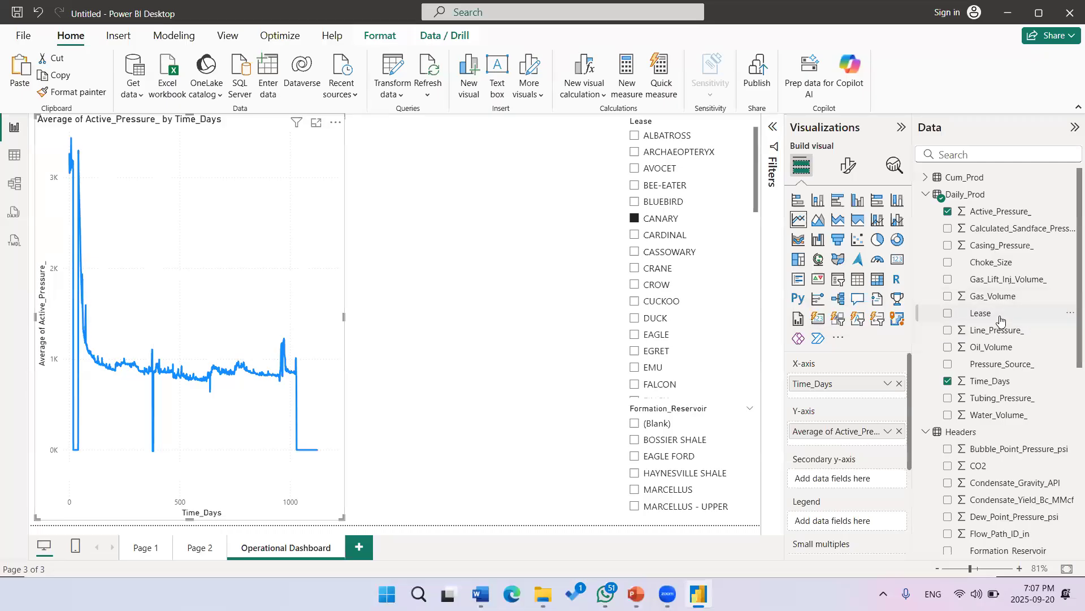
Step: Split the active pressure line by Lease and compare the BLUEBIRD, CANARY, CARDINAL and DUCK leases
drag(980, 334, 837, 523)
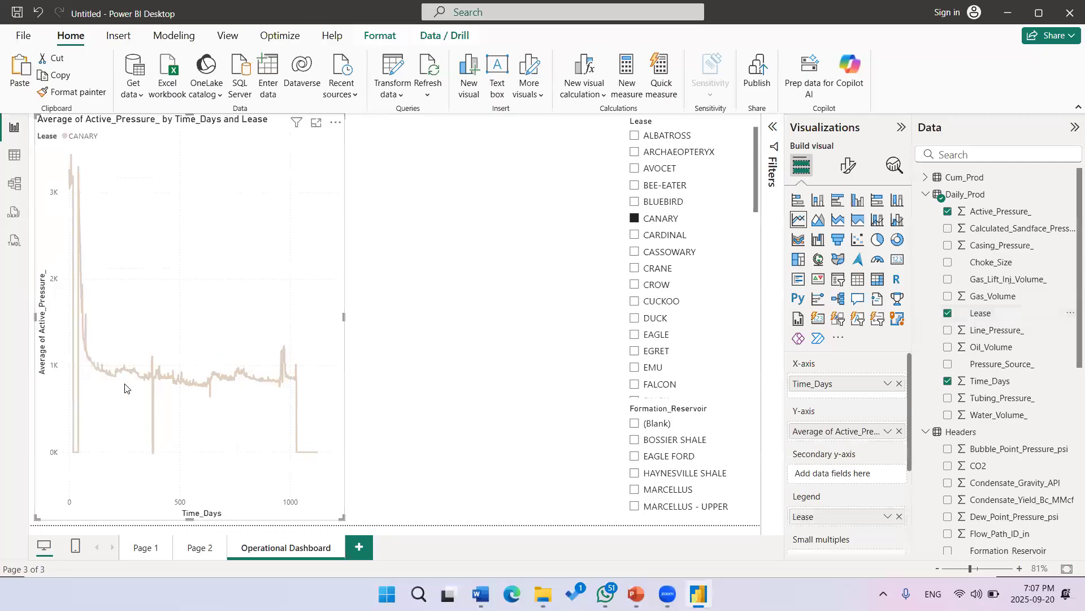
click(658, 235)
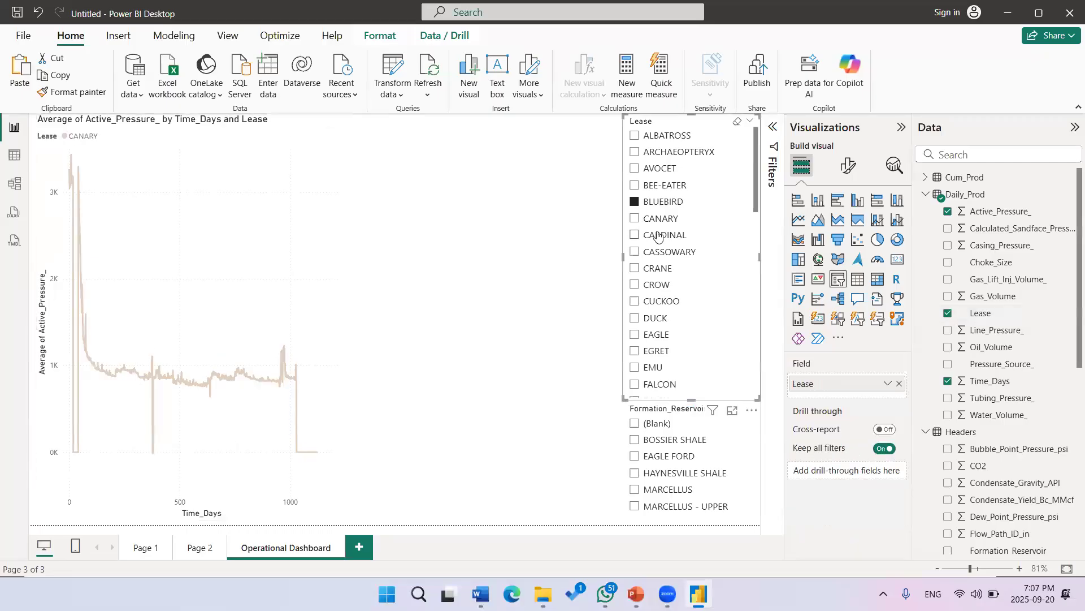
click(661, 204)
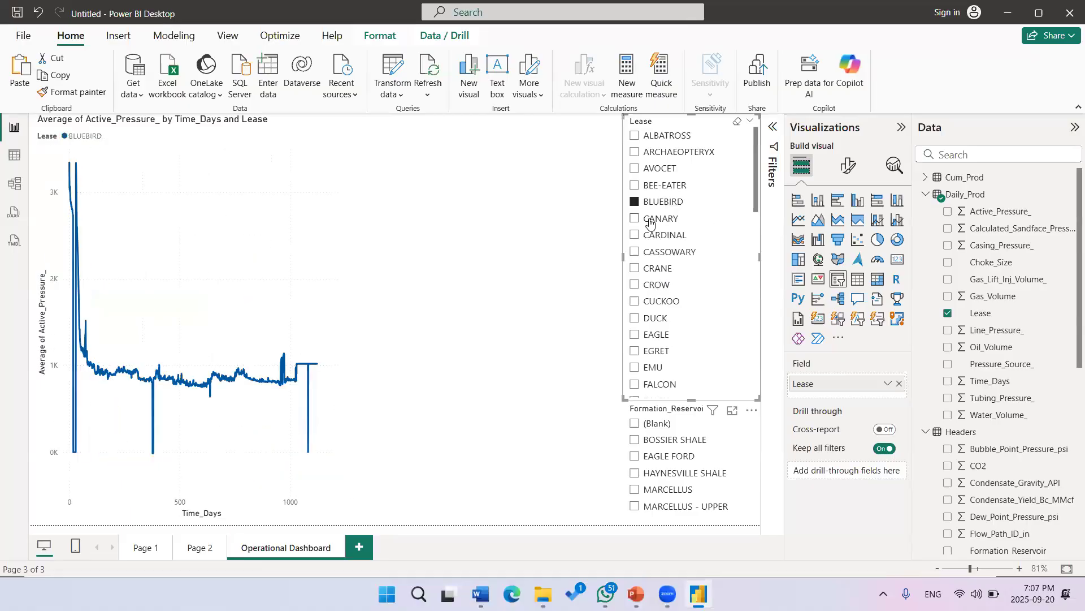
ctrl+click(659, 219)
ctrl+click(656, 235)
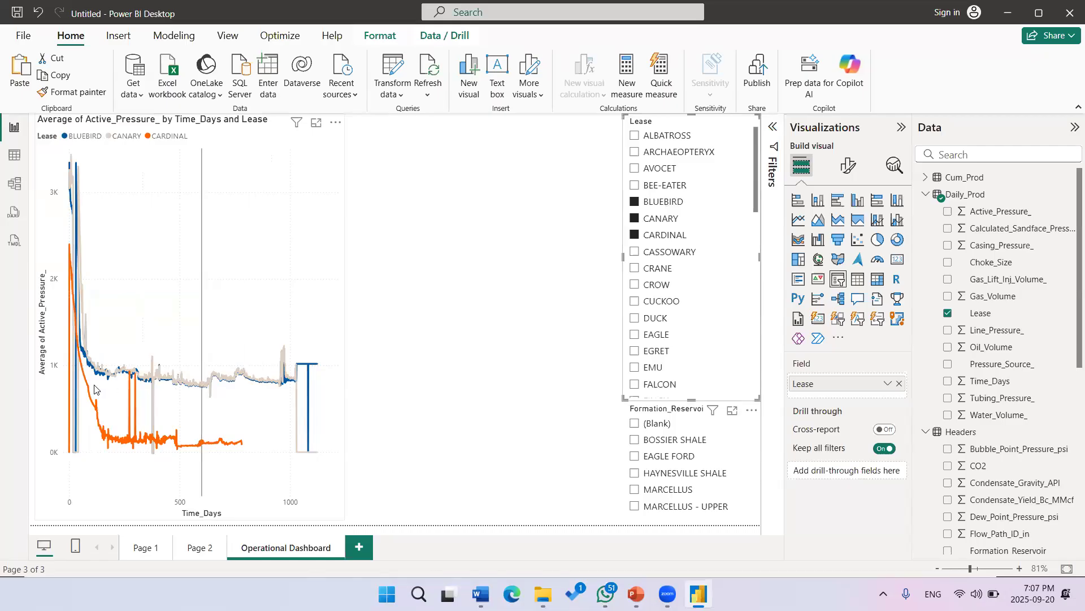
ctrl+click(650, 319)
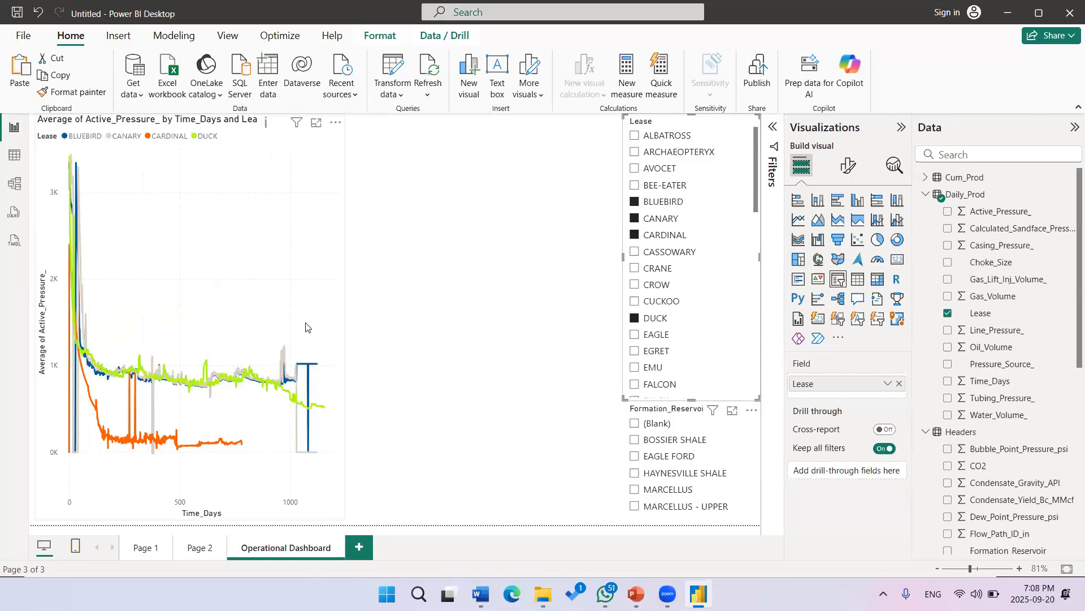
click(340, 317)
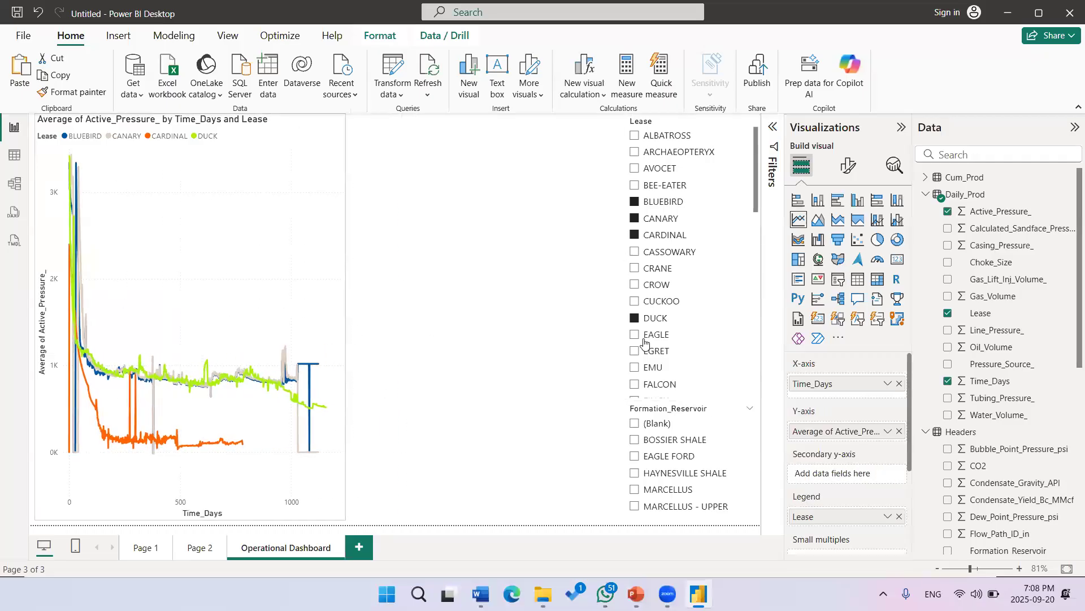
Step: Compare the pressure curves of the CROW, CUCKOO and DUCK leases, finishing with only CROW selected
ctrl+click(660, 301)
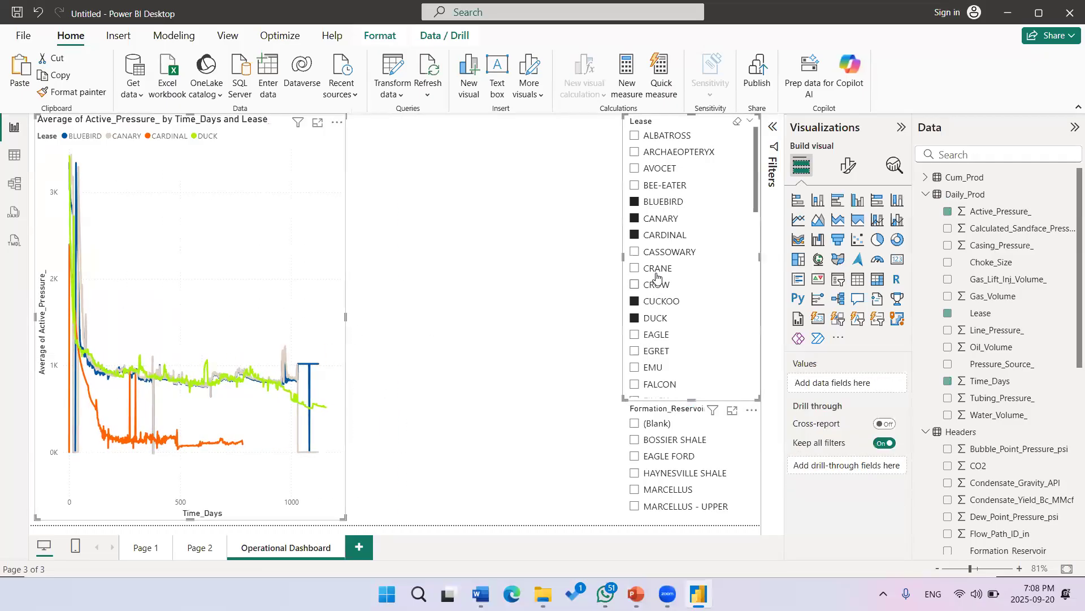
click(656, 318)
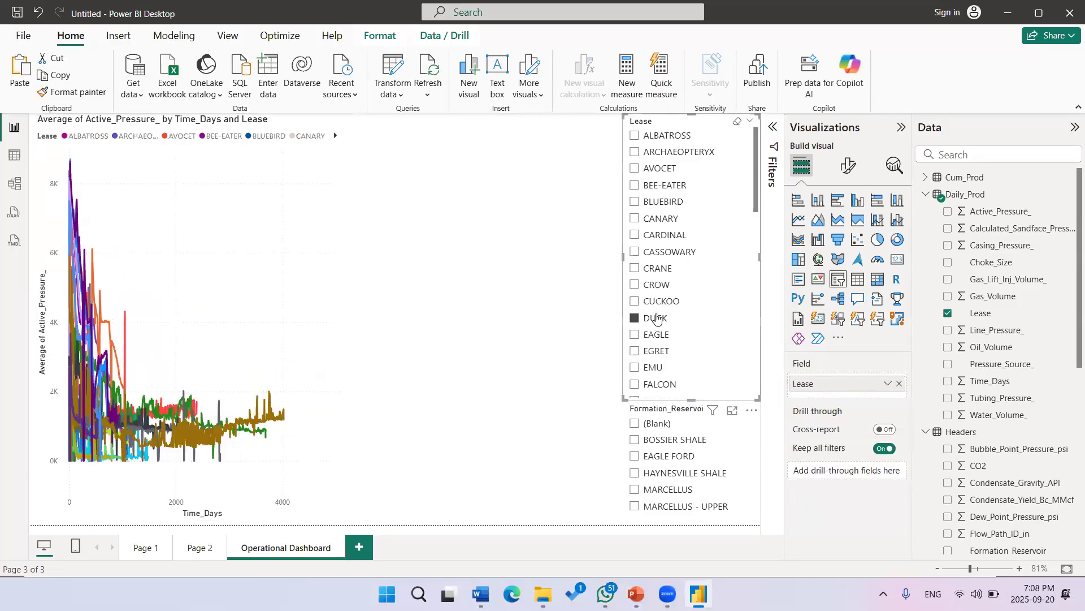
ctrl+click(655, 284)
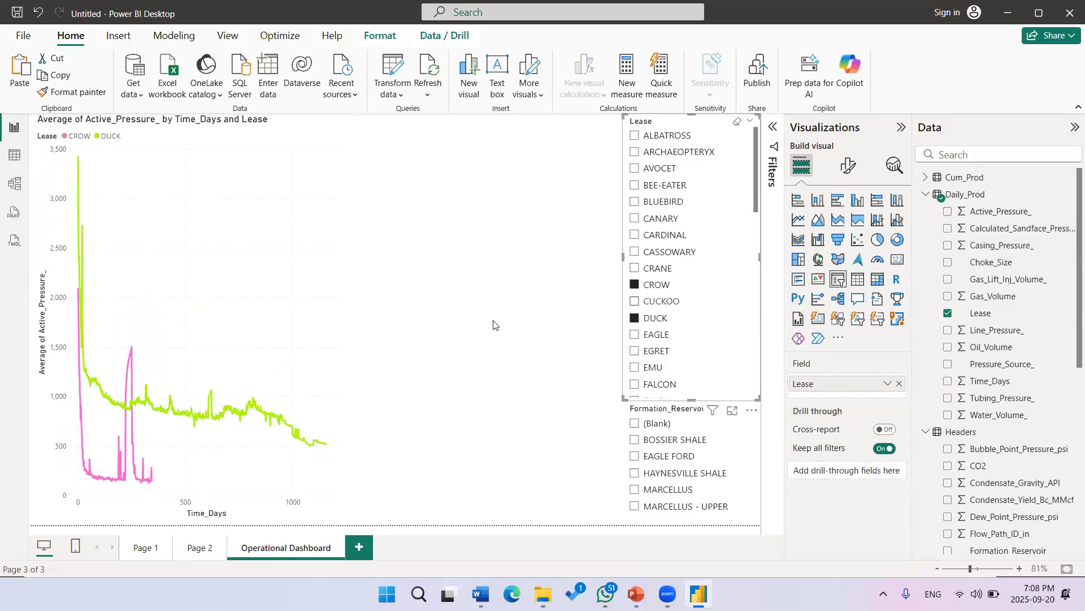
ctrl+click(659, 301)
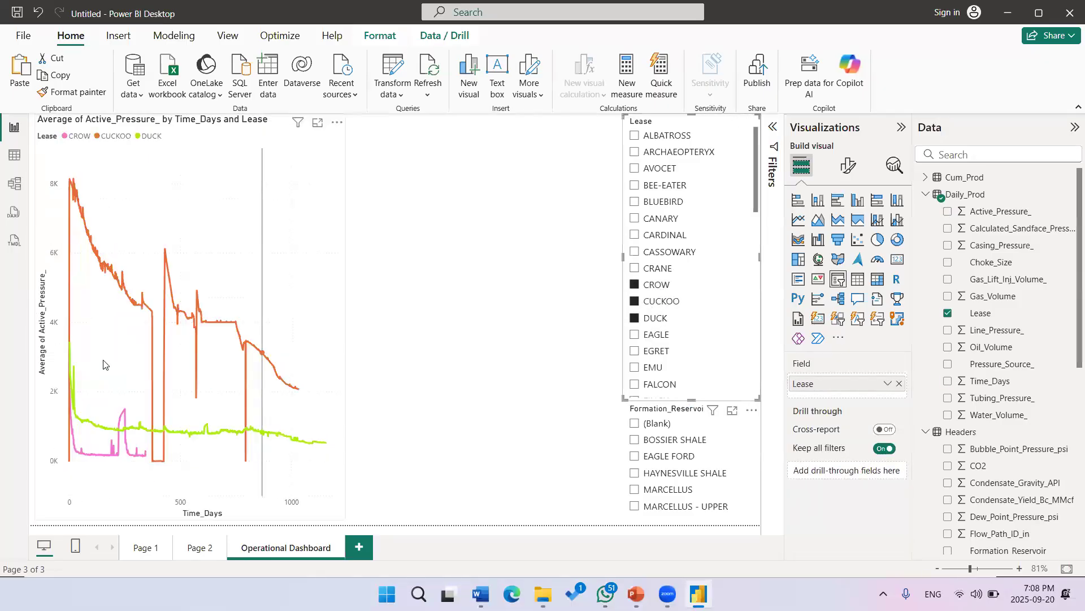
click(286, 341)
click(655, 294)
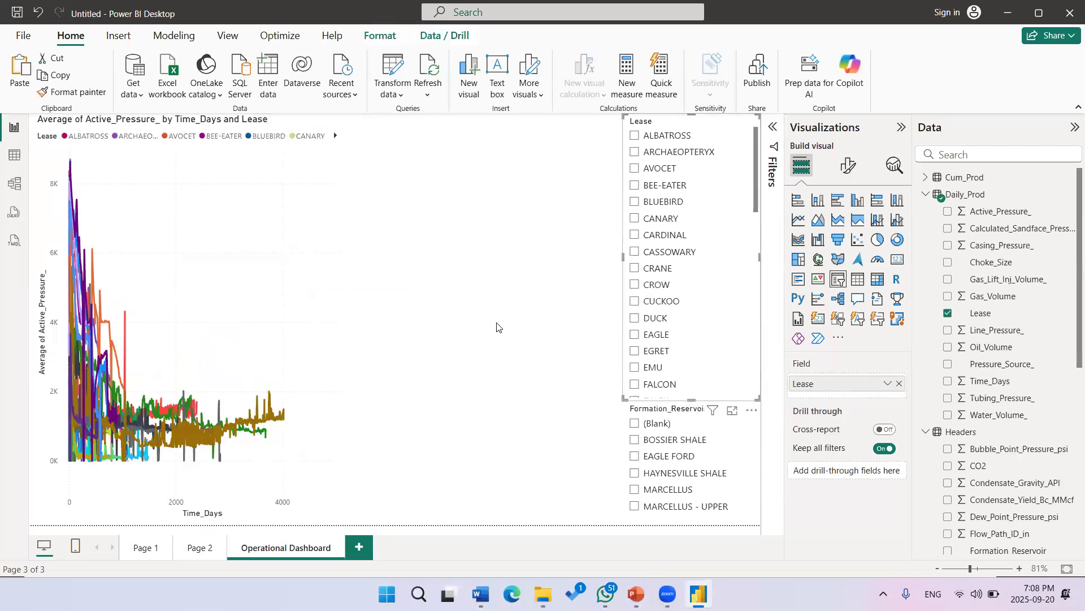
click(654, 285)
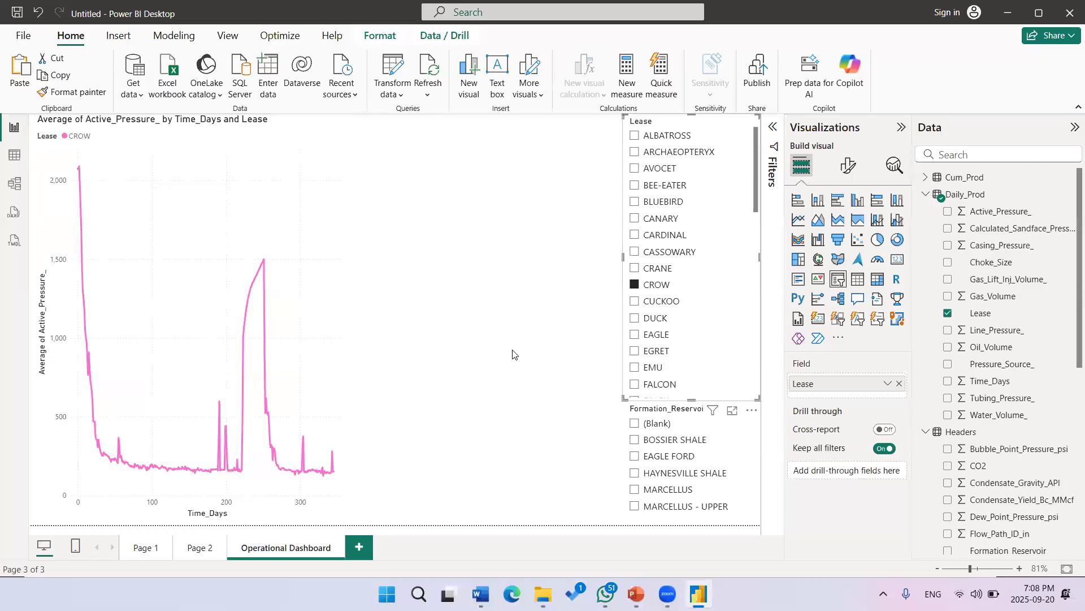
Step: Remove the Lease legend from the line chart and plot Casing_Pressure_ on its secondary y-axis
click(342, 328)
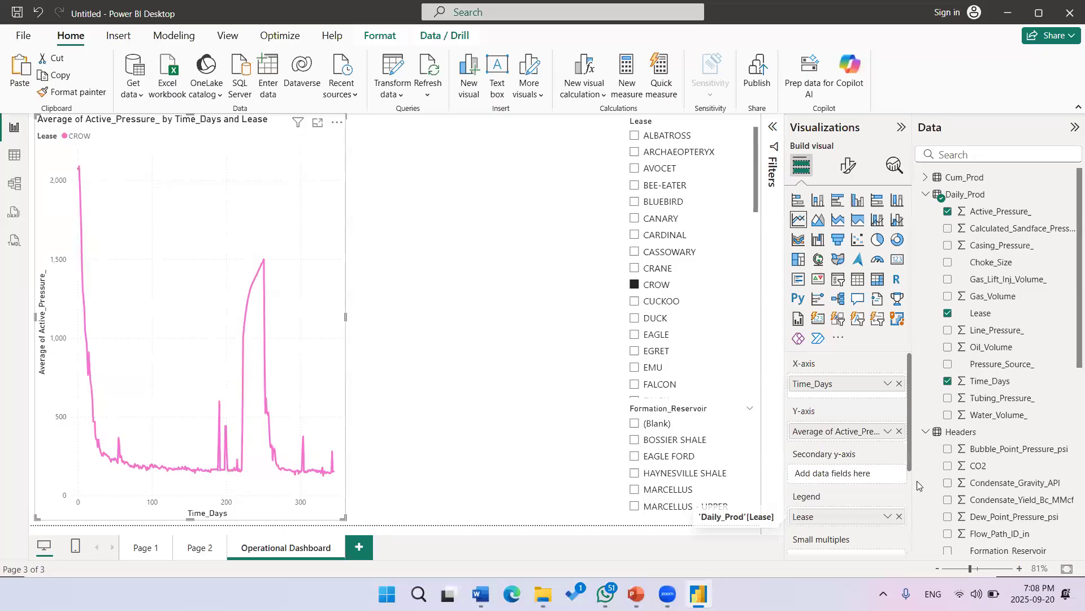
click(900, 516)
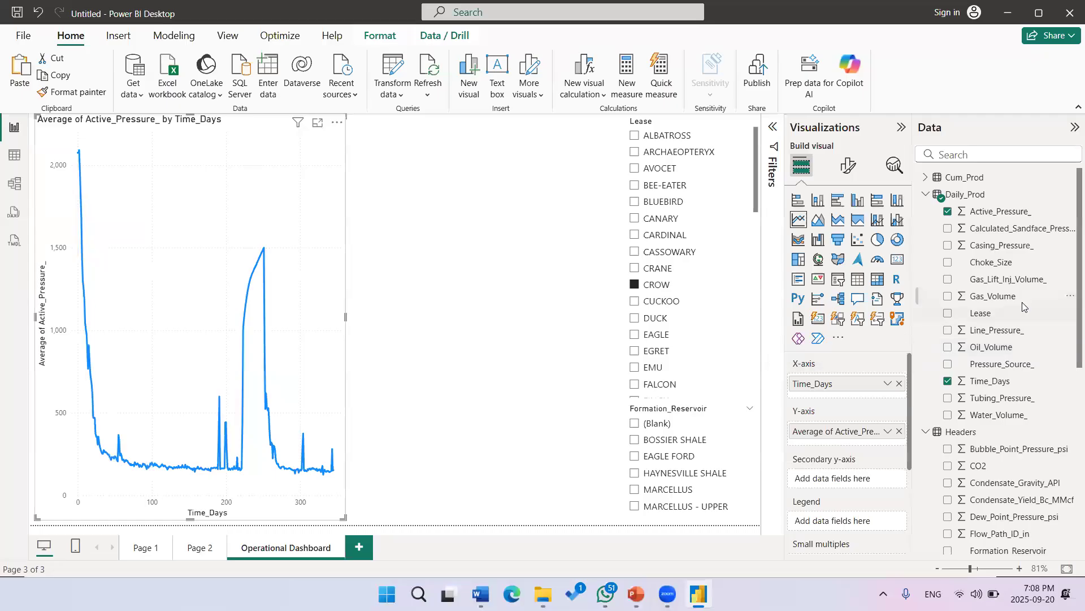
drag(1023, 251, 490, 484)
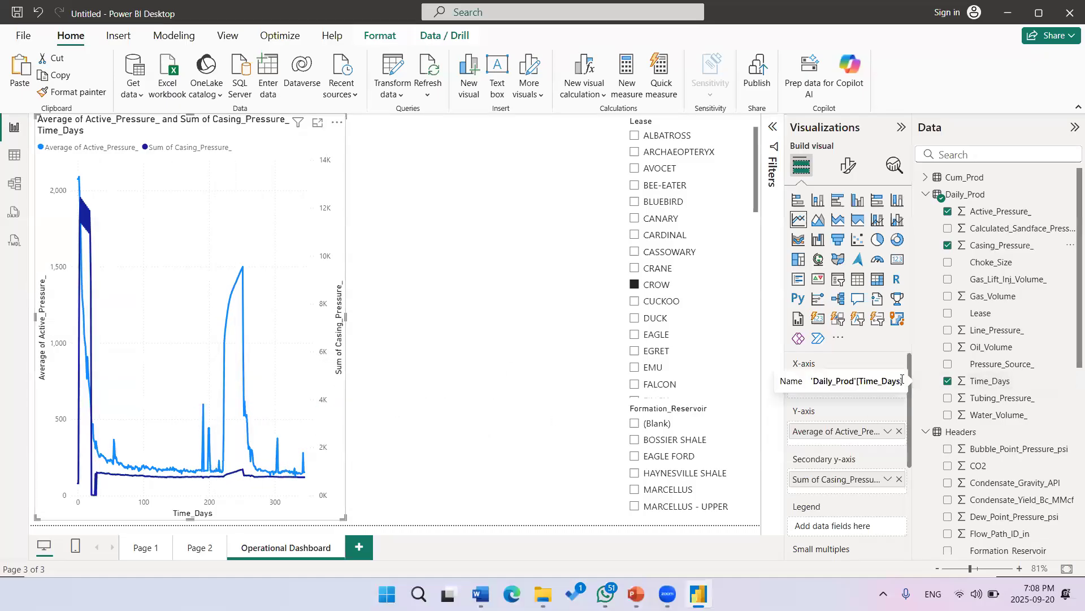
Step: Examine the active and casing pressure curves for single leases such as CARDINAL, ending on EGRET
click(667, 192)
click(659, 219)
click(657, 237)
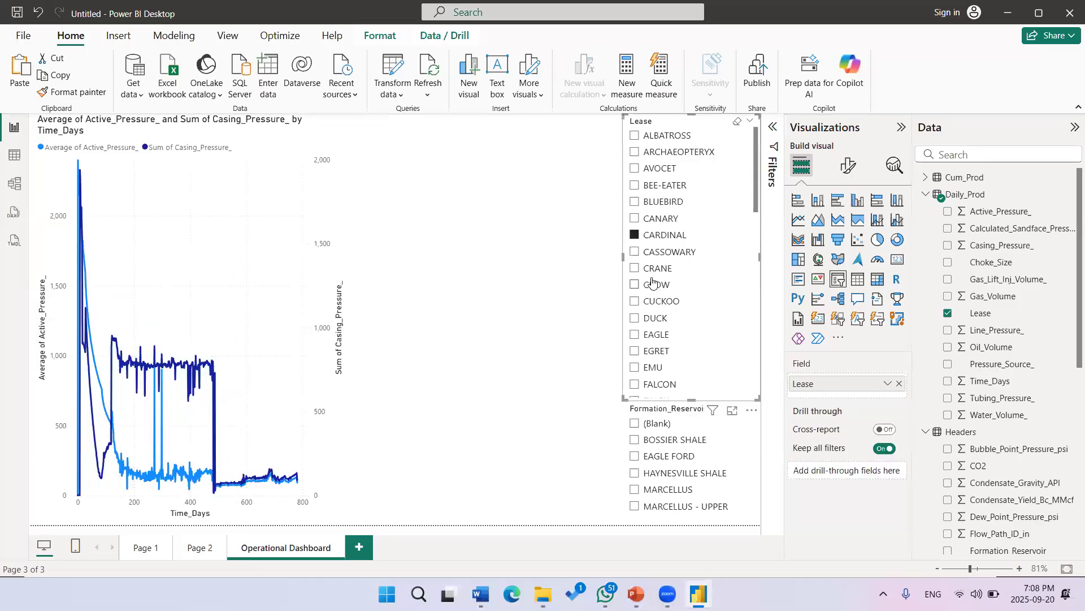
click(649, 333)
click(651, 351)
scroll(668, 295, down, 3)
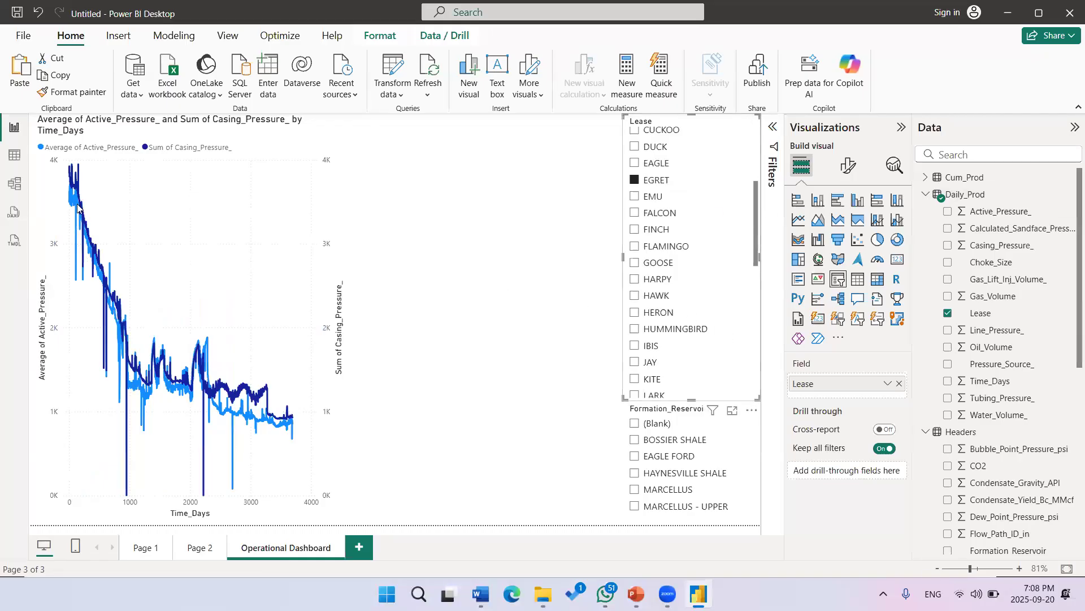
Step: Start a new calculated column named dP in the Daily_Prod table
click(14, 156)
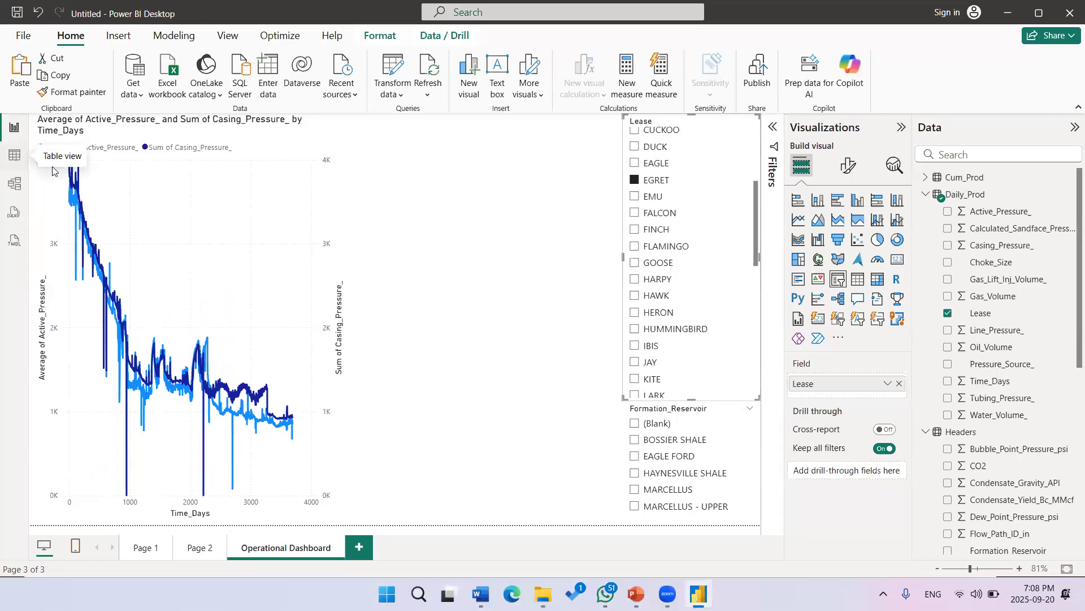
click(968, 195)
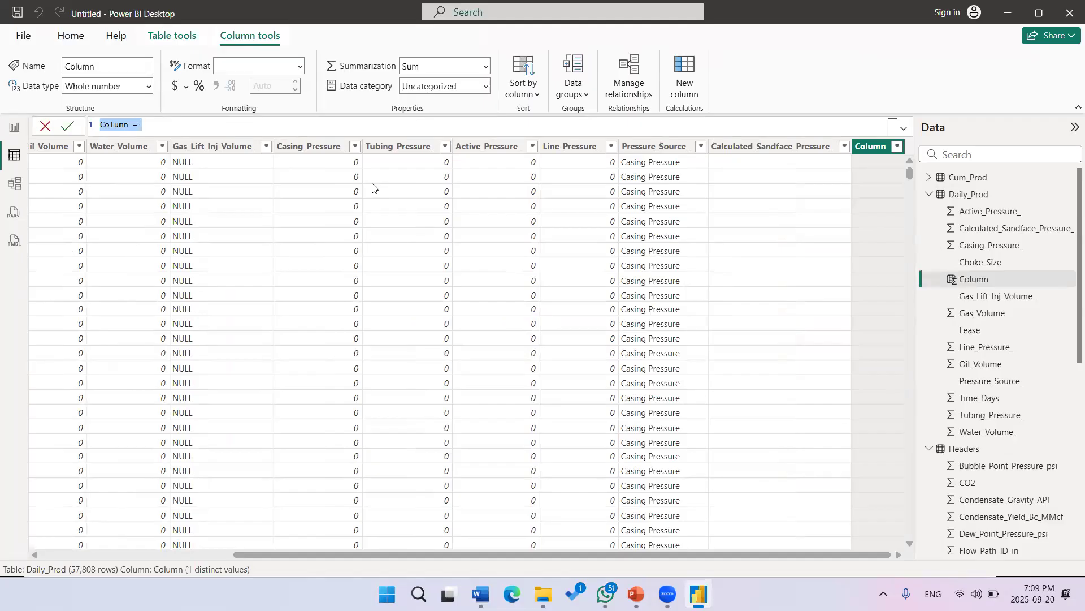
text(dP)
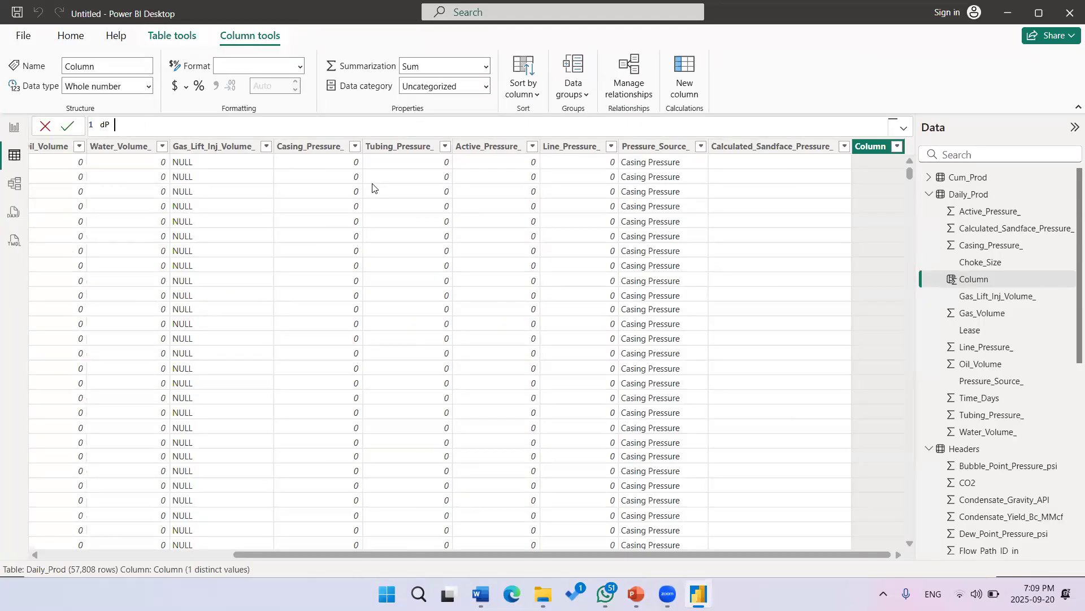
text( = tu)
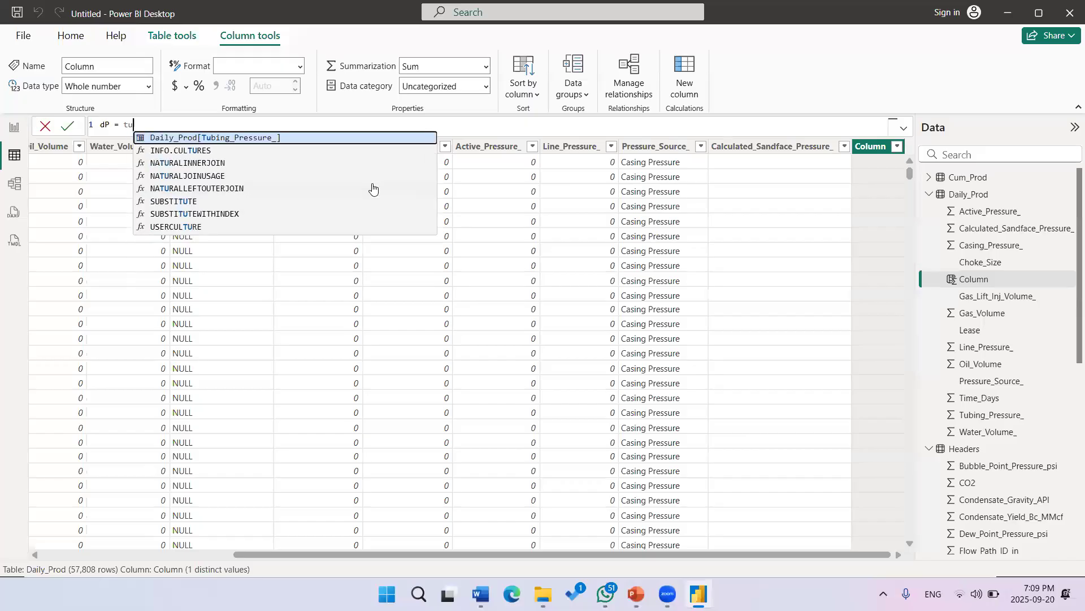
key(Tab)
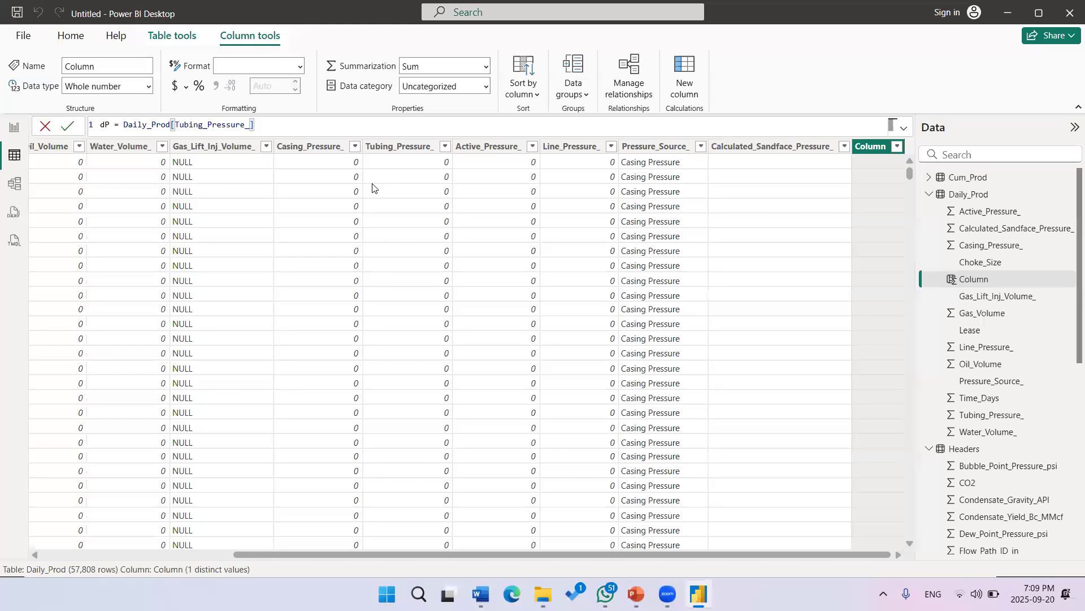
key(BackSpace)
key(BackSpace)
key(BackSpace)
key(BackSpace)
key(BackSpace)
key(BackSpace)
key(BackSpace)
key(BackSpace)
key(BackSpace)
key(BackSpace)
key(BackSpace)
key(BackSpace)
key(BackSpace)
key(BackSpace)
key(BackSpace)
key(BackSpace)
key(BackSpace)
key(BackSpace)
key(BackSpace)
key(BackSpace)
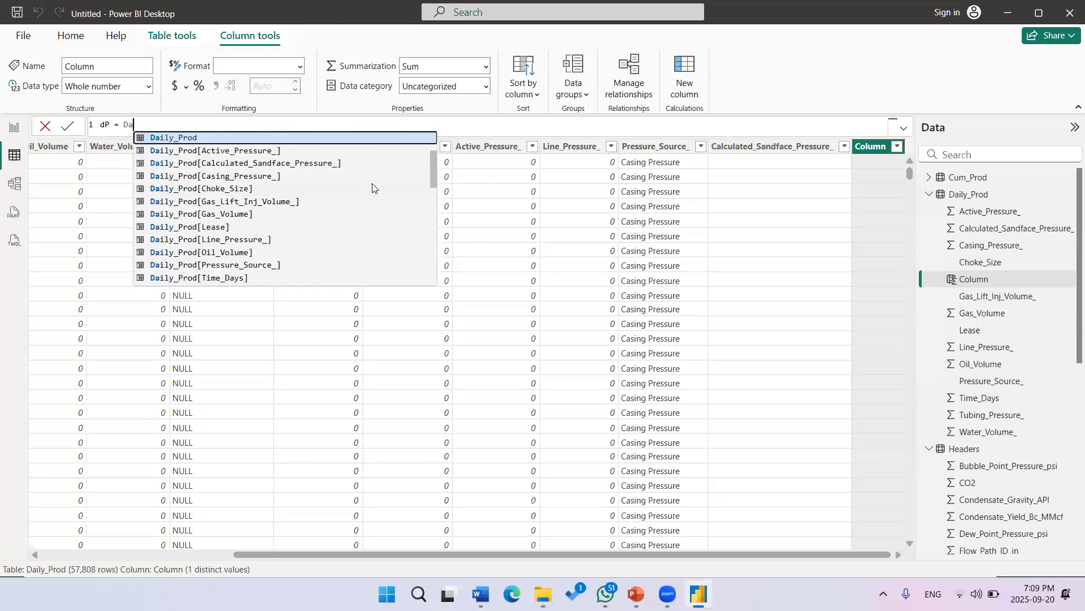
key(BackSpace)
key(BackSpace)
Step: Define and commit the dP column as Daily_Prod[Active_Pressure_] - Daily_Prod[Casing_Pressure_]
text(activ)
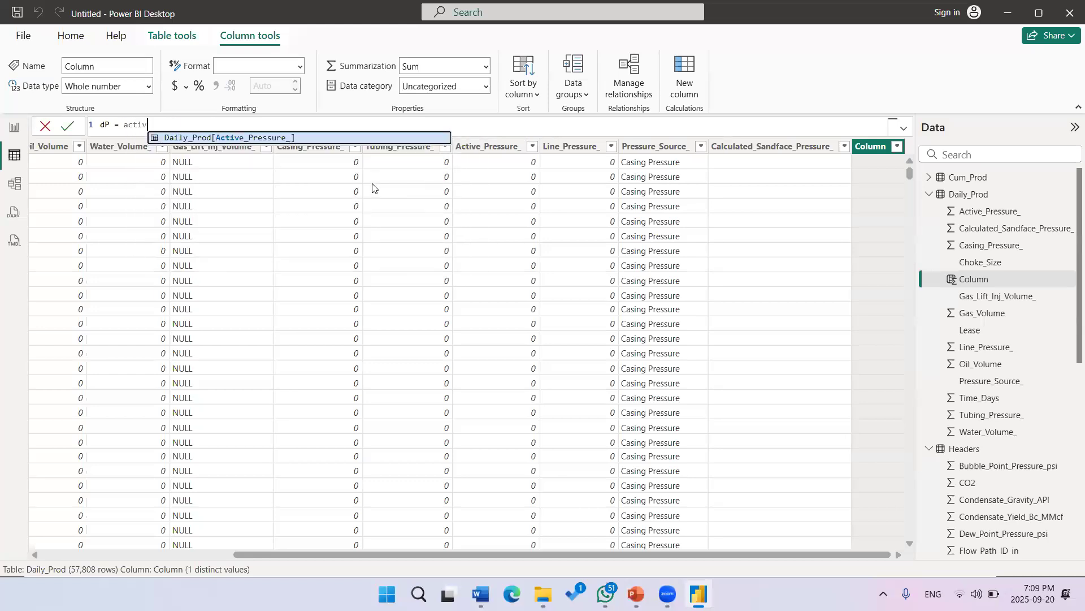
key(Tab)
text(- cas)
key(Tab)
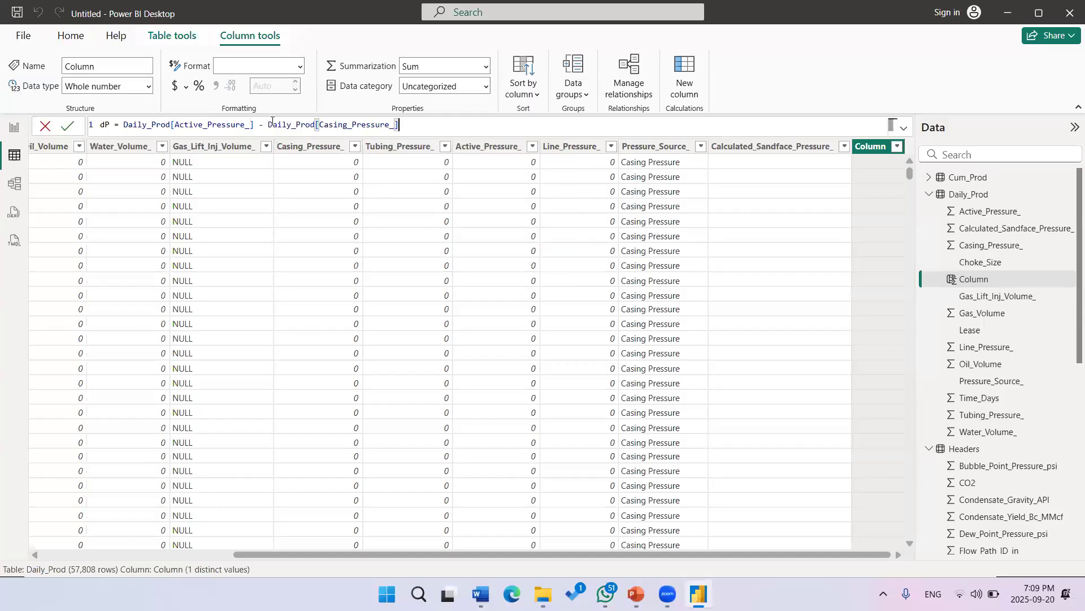
scroll(457, 127, up, 5)
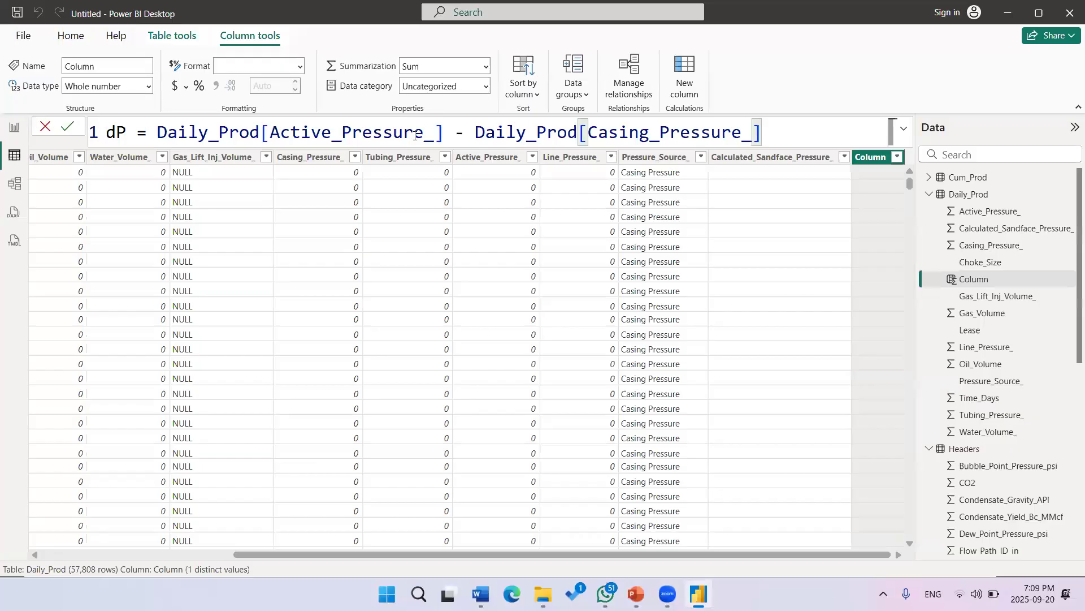
drag(479, 133, 763, 132)
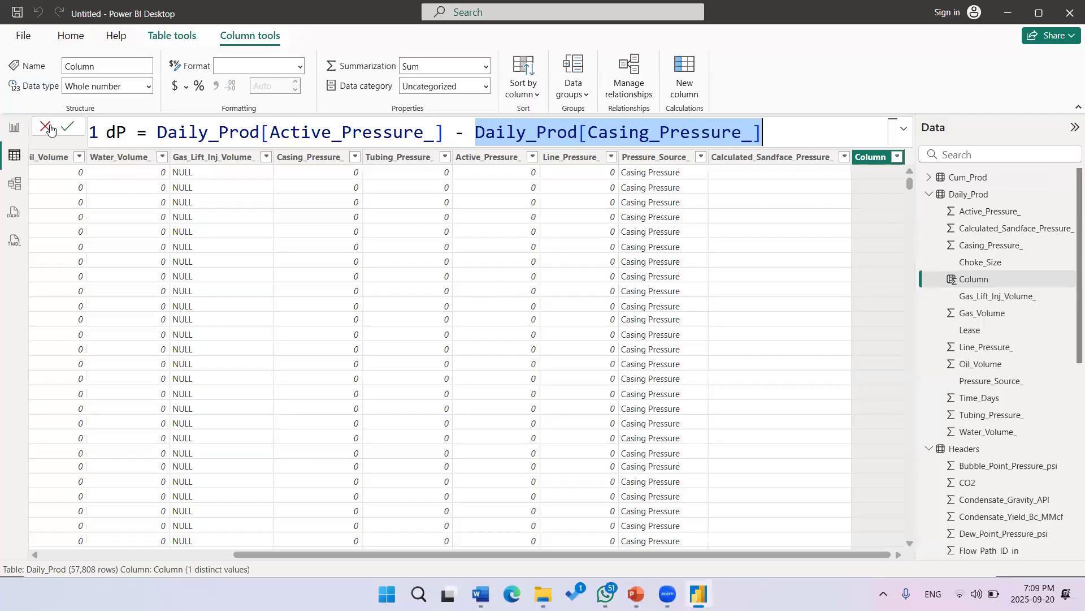
click(66, 133)
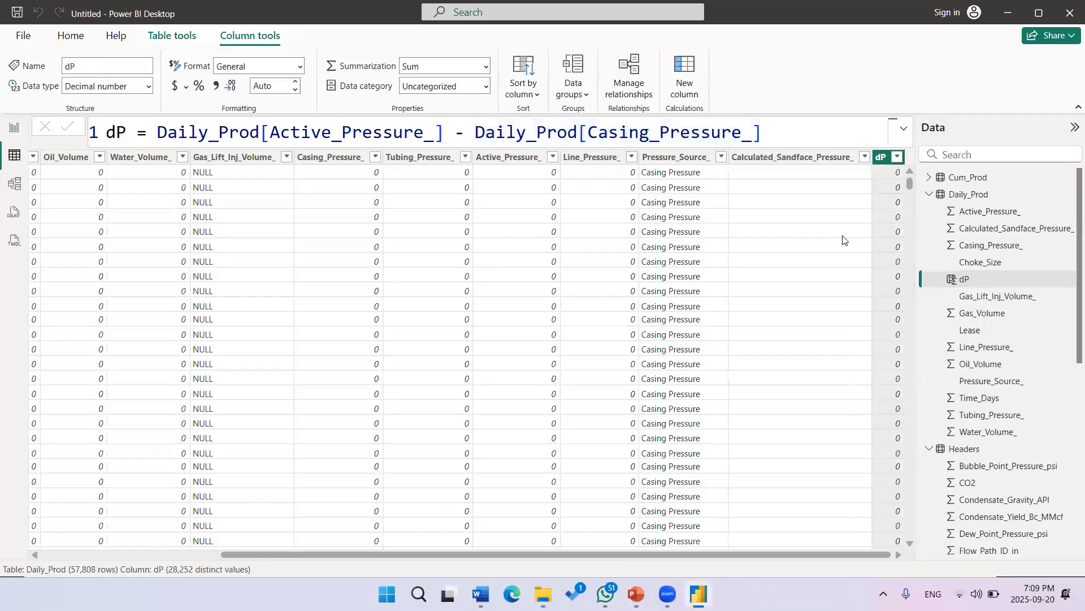
Step: Widen the pressure chart in the report and plot Casing_Pressure_ as an average on the main Y-axis
click(13, 129)
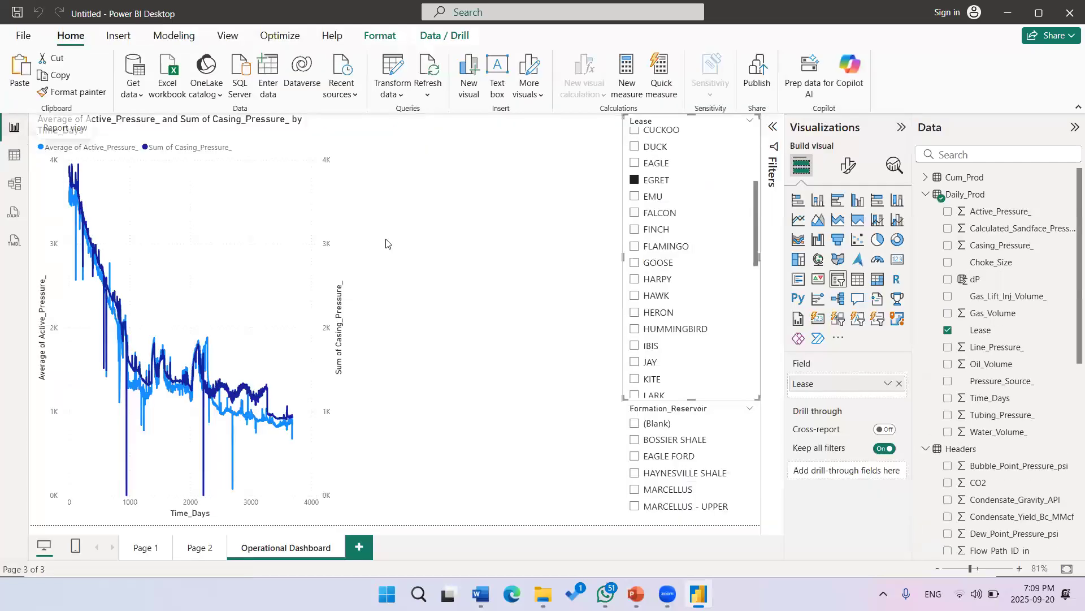
drag(344, 324, 497, 329)
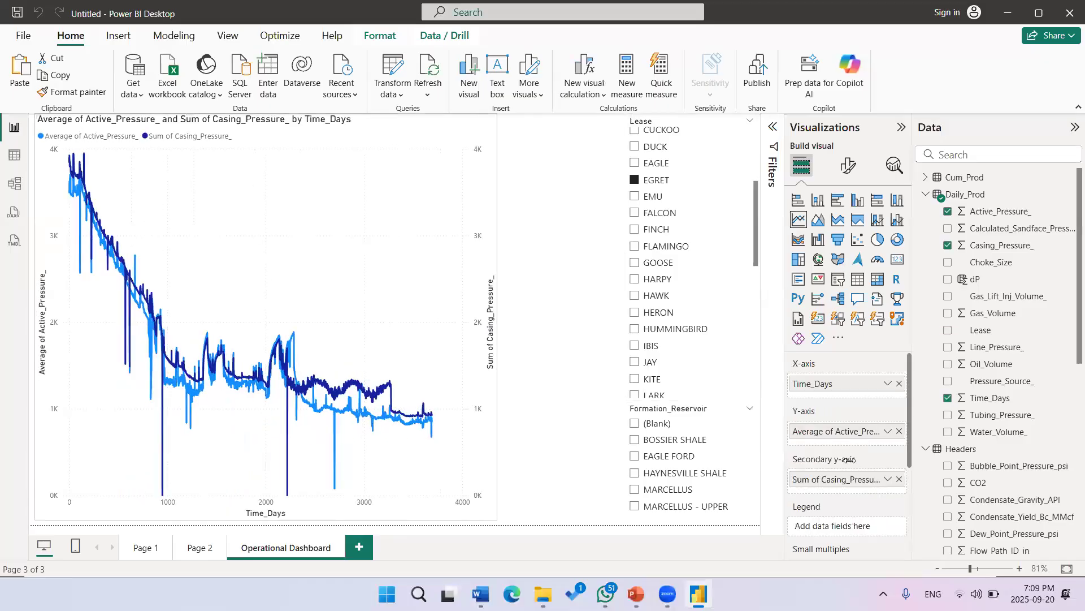
drag(835, 485, 869, 454)
click(888, 448)
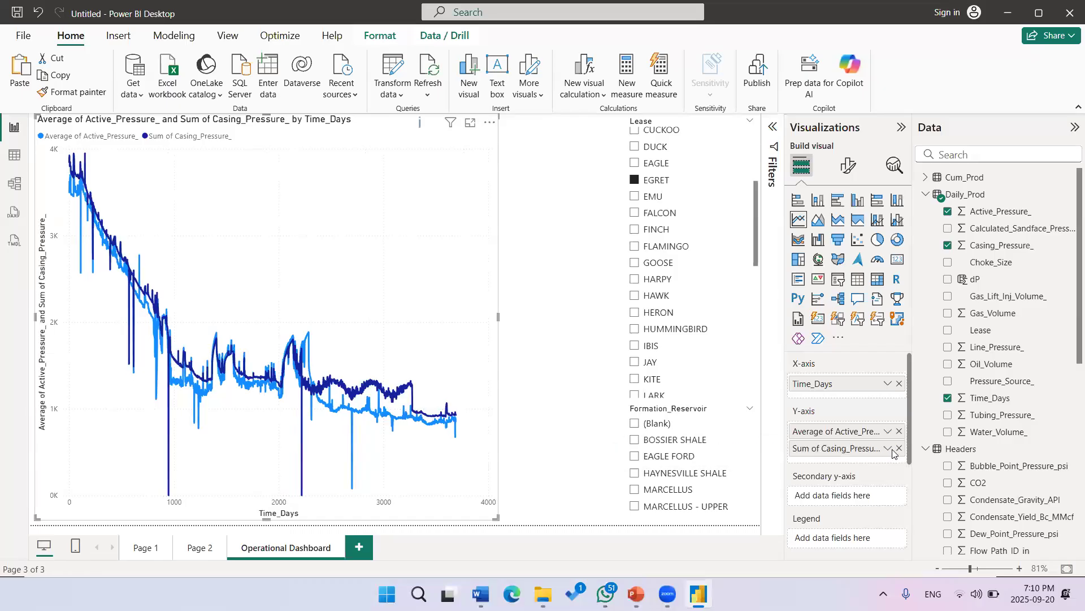
click(935, 295)
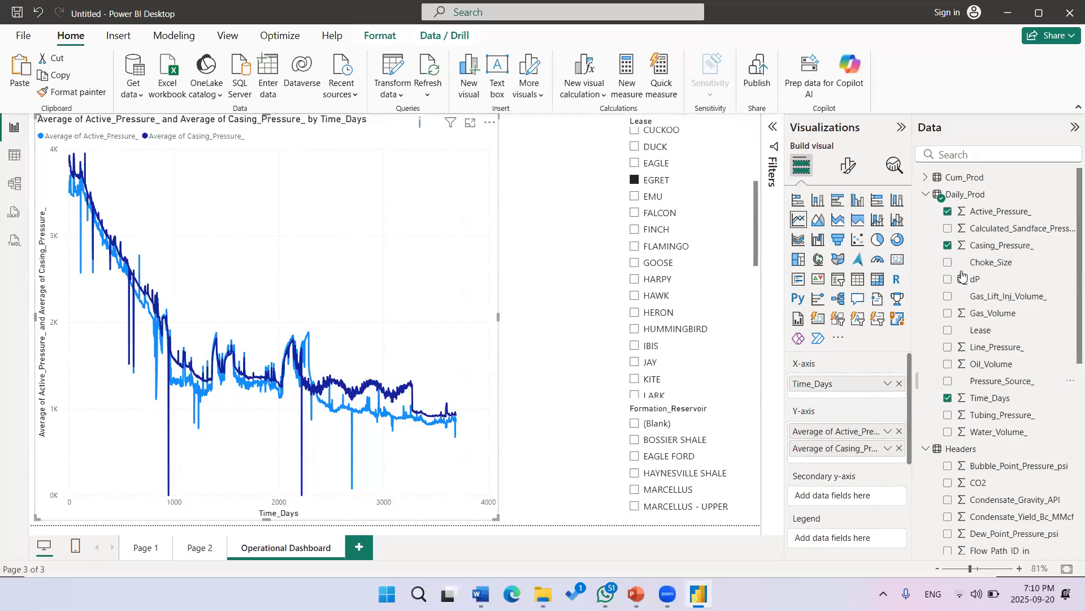
Step: Plot dP on the chart's secondary y-axis and check the curves for the EMU and GOOSE leases
drag(967, 288, 826, 499)
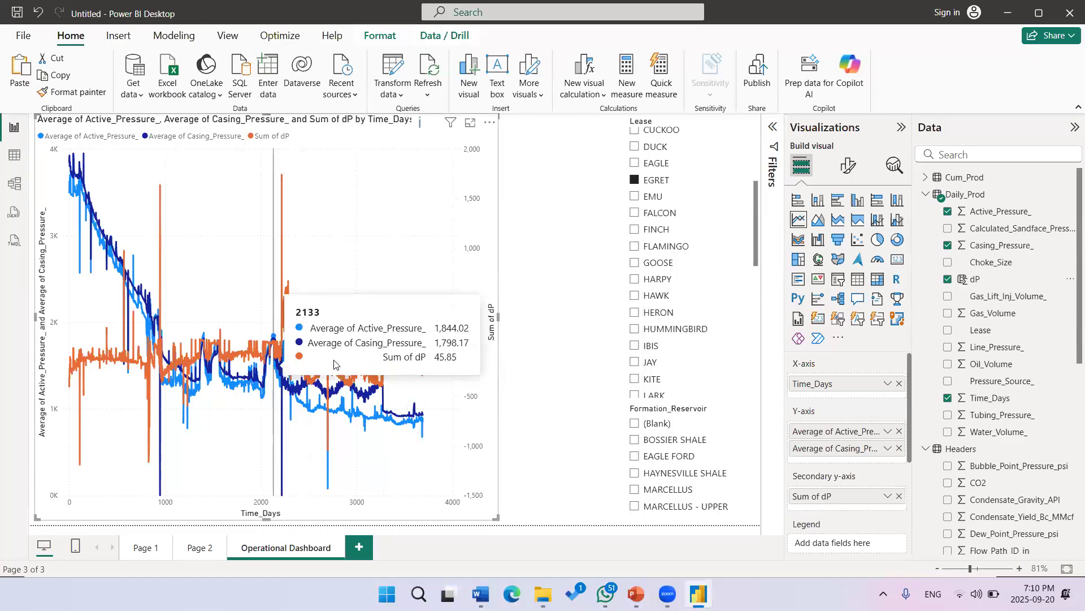
click(653, 198)
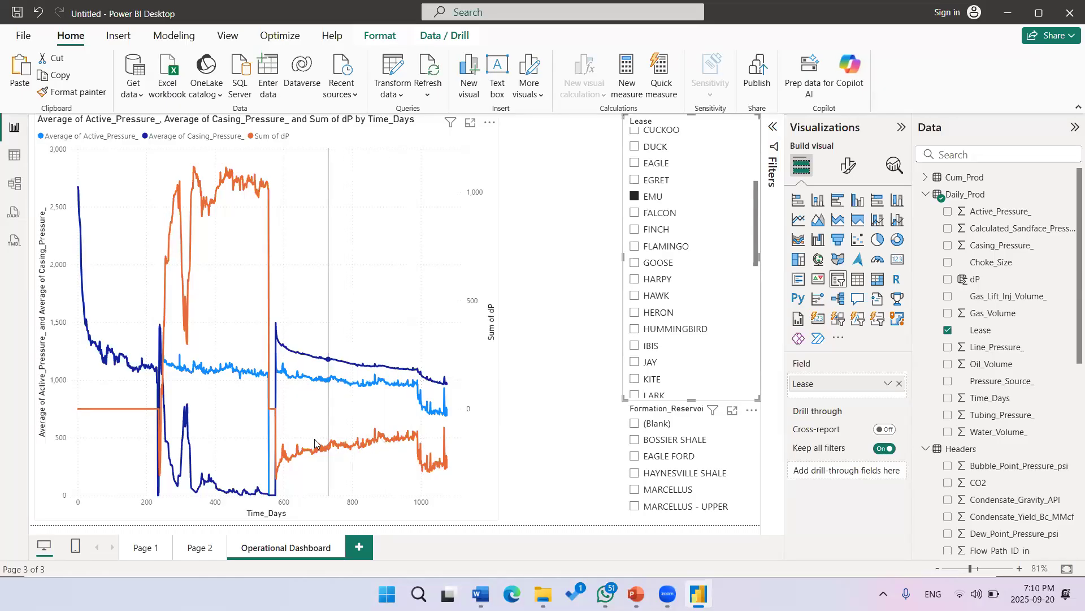
click(662, 263)
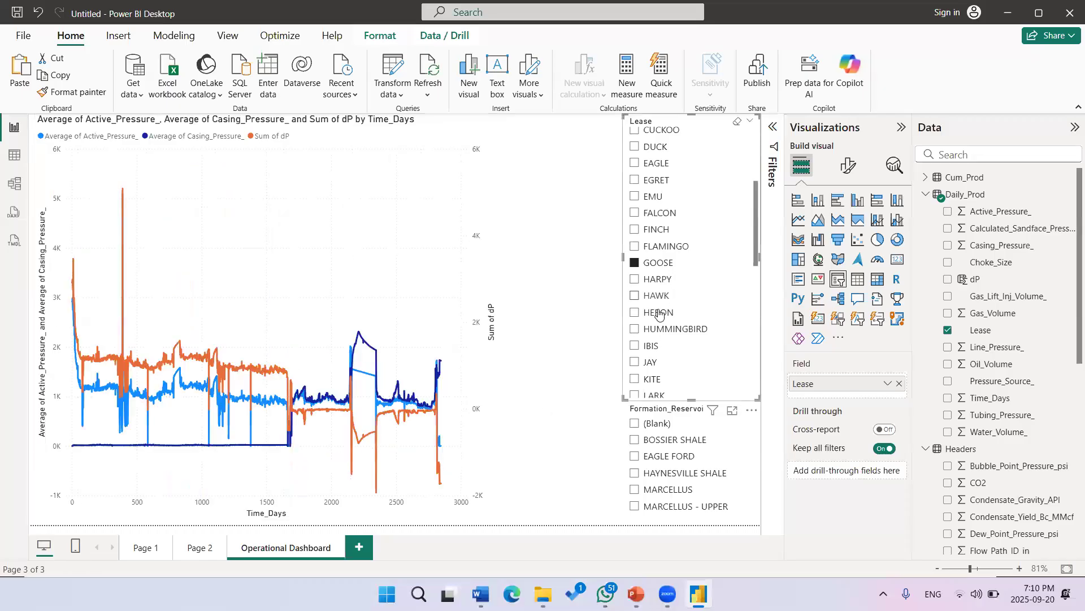
Step: Examine the active, casing and differential pressure curves for the HERON, IBIS and LOON leases
click(658, 312)
scroll(662, 294, down, 1)
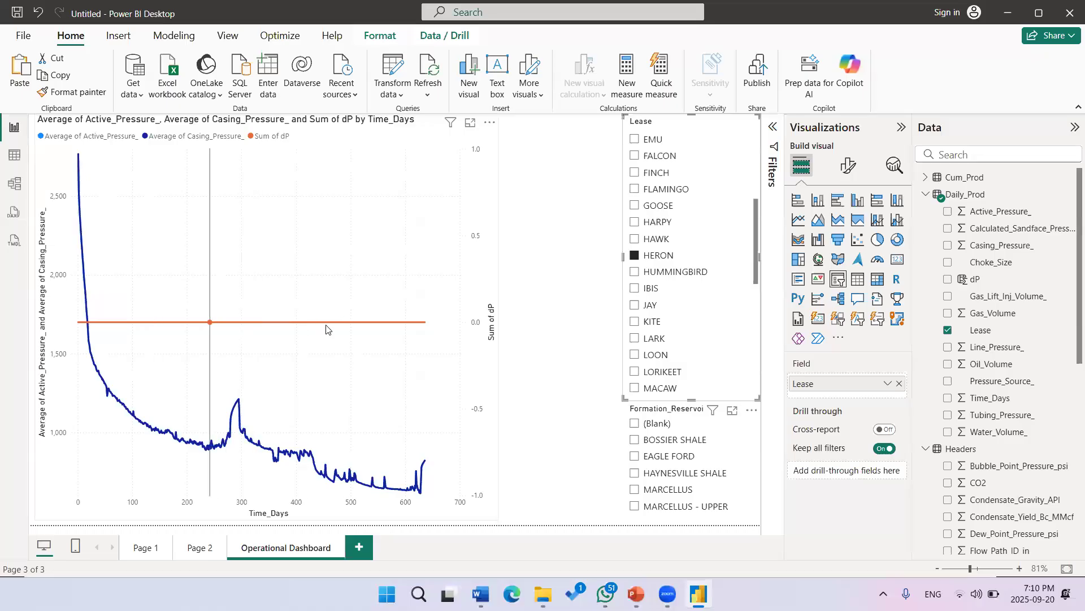
click(643, 289)
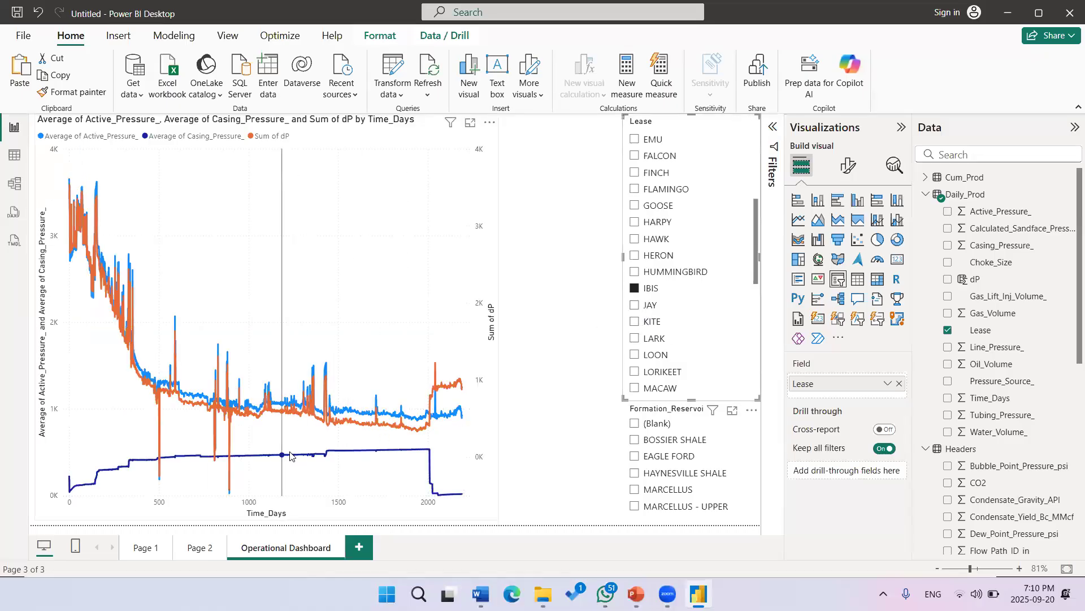
click(547, 385)
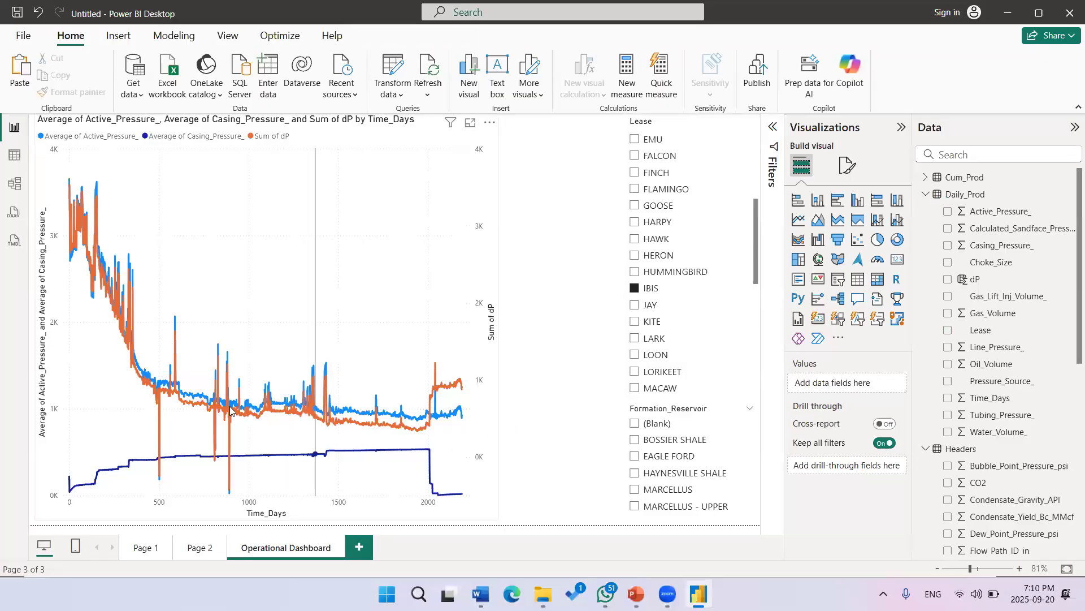
click(656, 357)
Step: Examine the pressure curves for the PELICAN, OWL, OSPREY, PARROT and SWIFT leases
scroll(653, 351, down, 3)
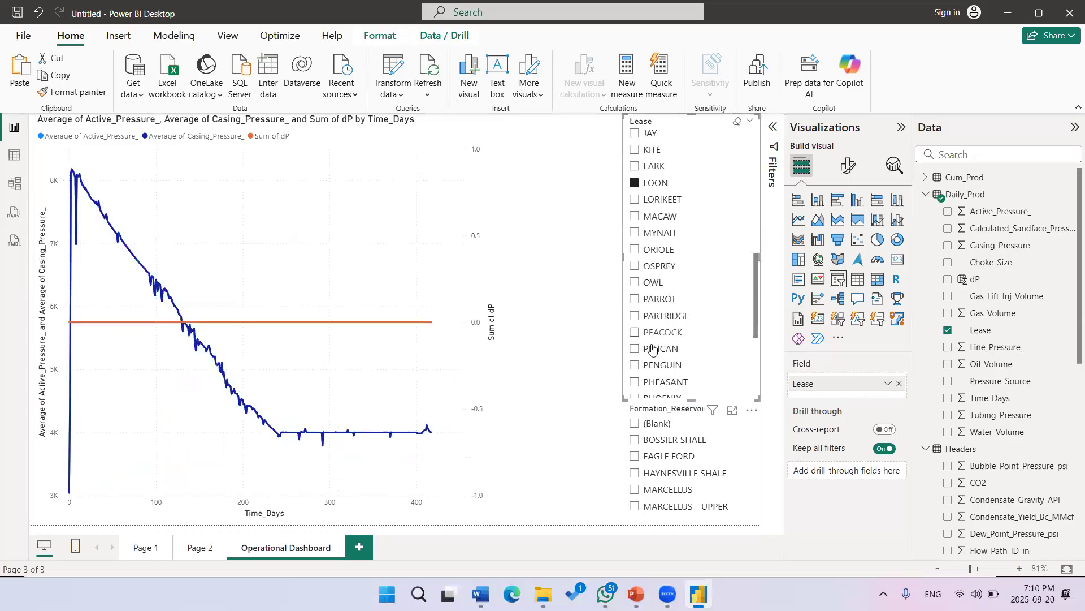
click(653, 348)
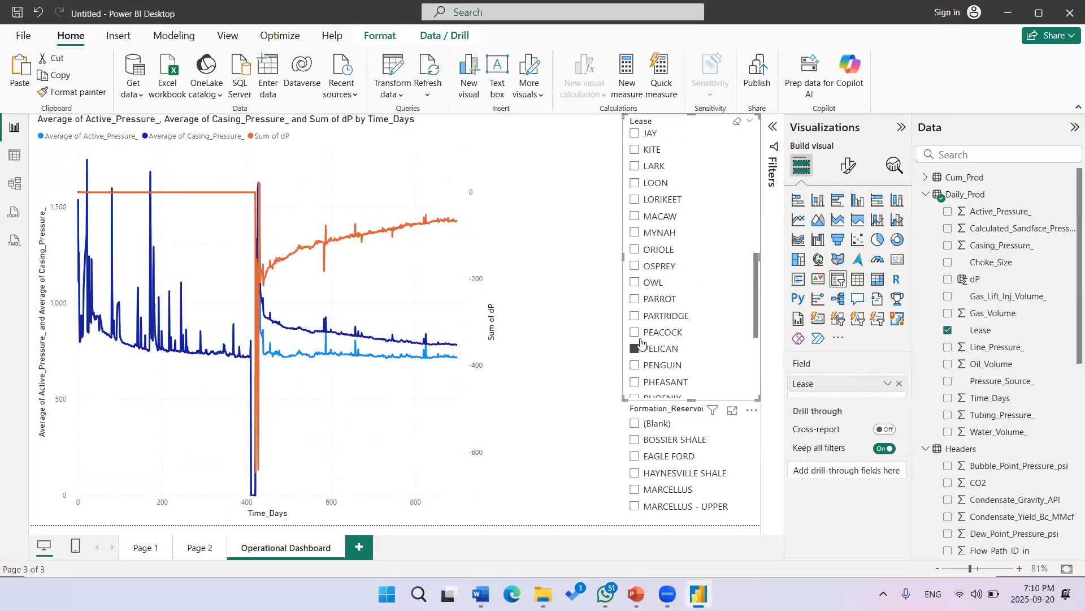
click(643, 281)
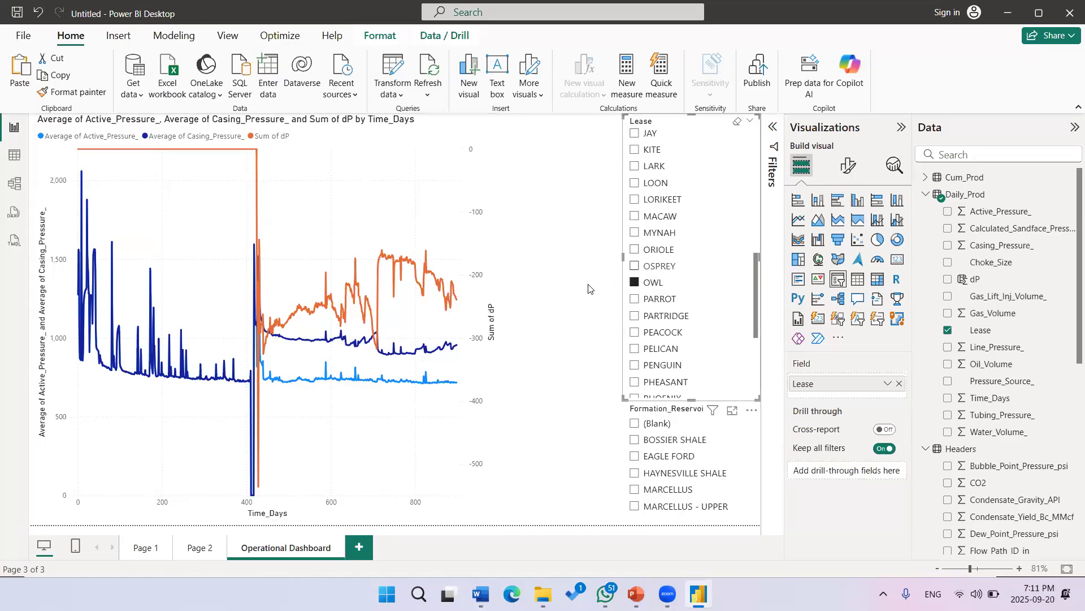
click(652, 269)
click(645, 299)
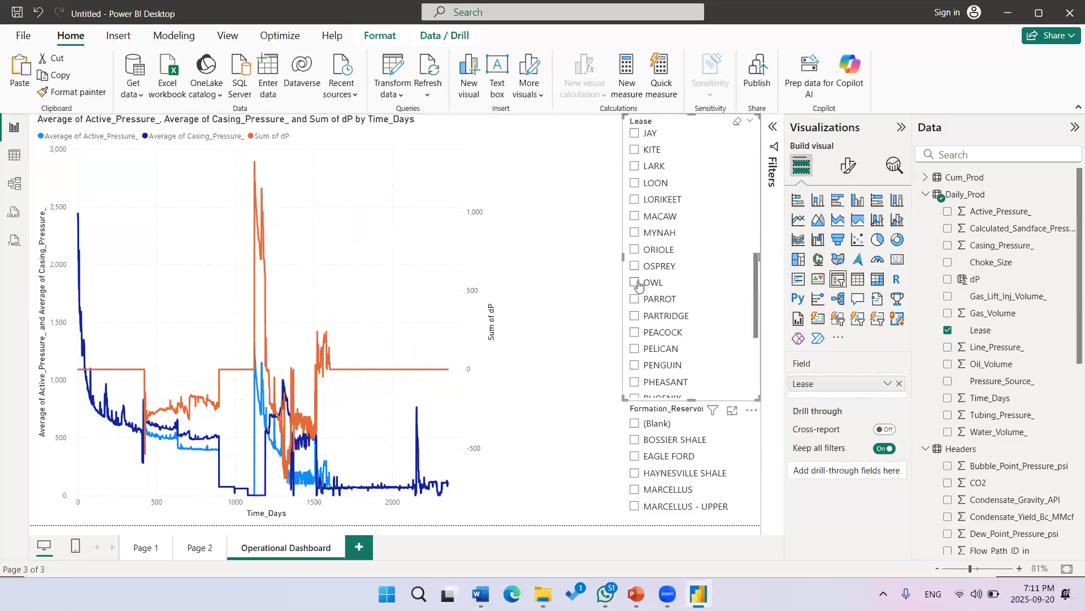
click(651, 299)
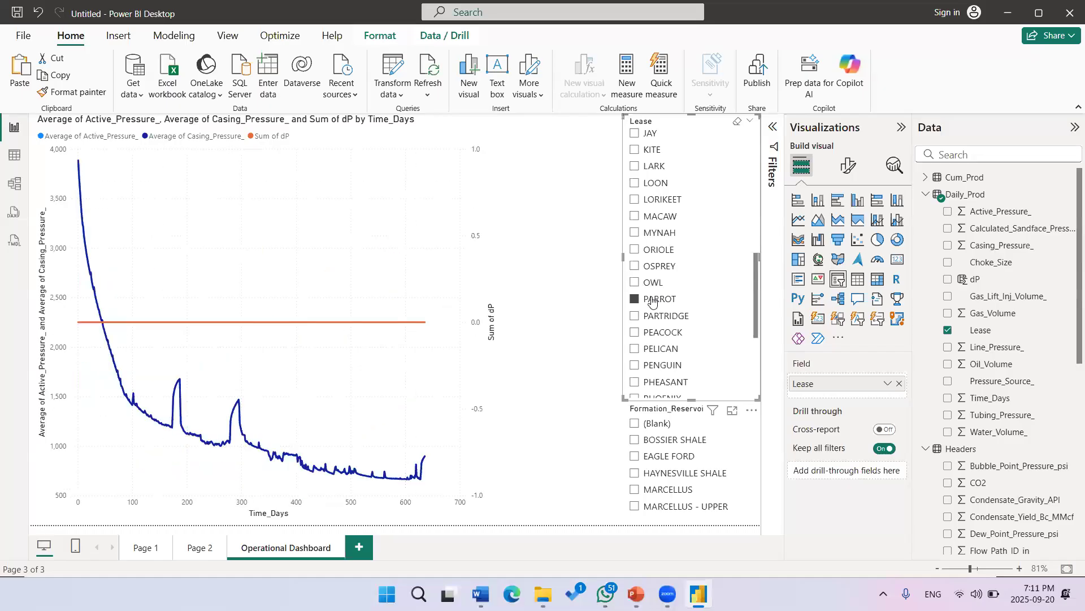
click(652, 300)
scroll(653, 342, down, 3)
click(653, 341)
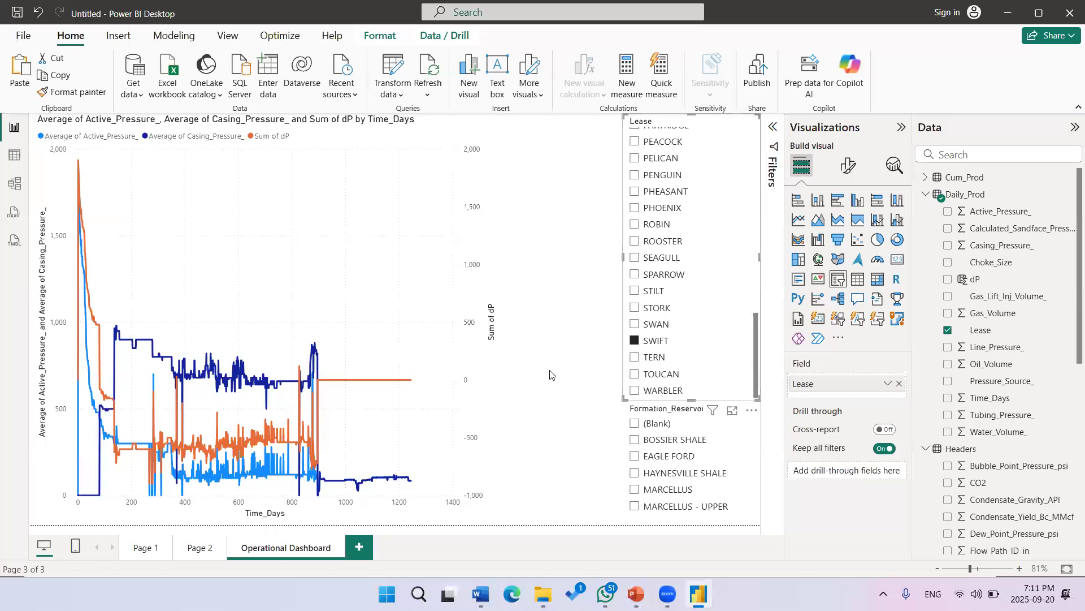
Step: Widen the pressure chart up to the slicers and reduce its height so it fills only the lower part of the page
click(501, 322)
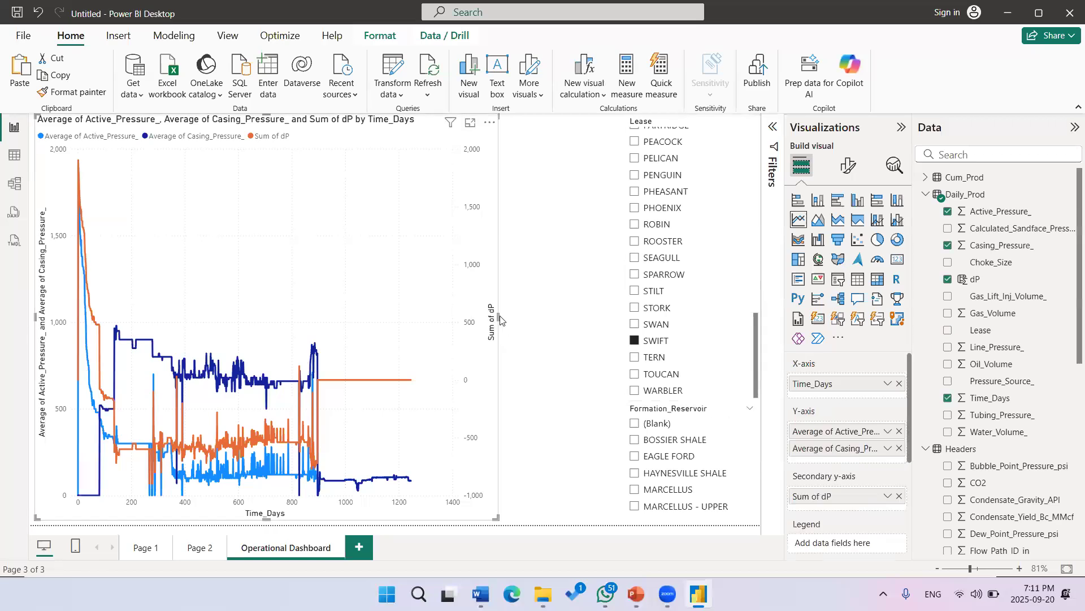
drag(602, 331, 624, 331)
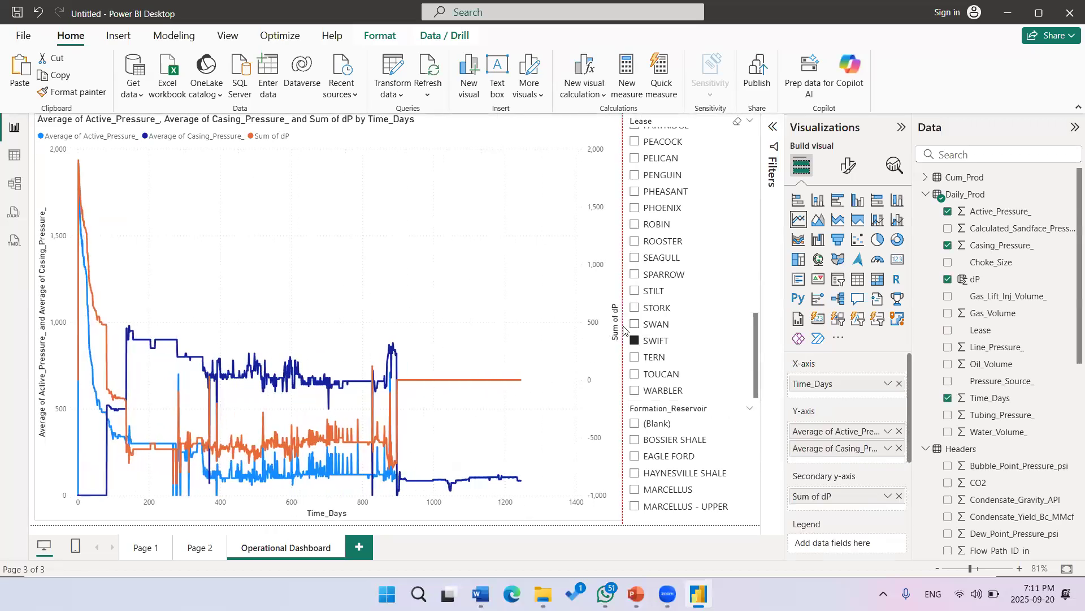
drag(327, 163, 364, 331)
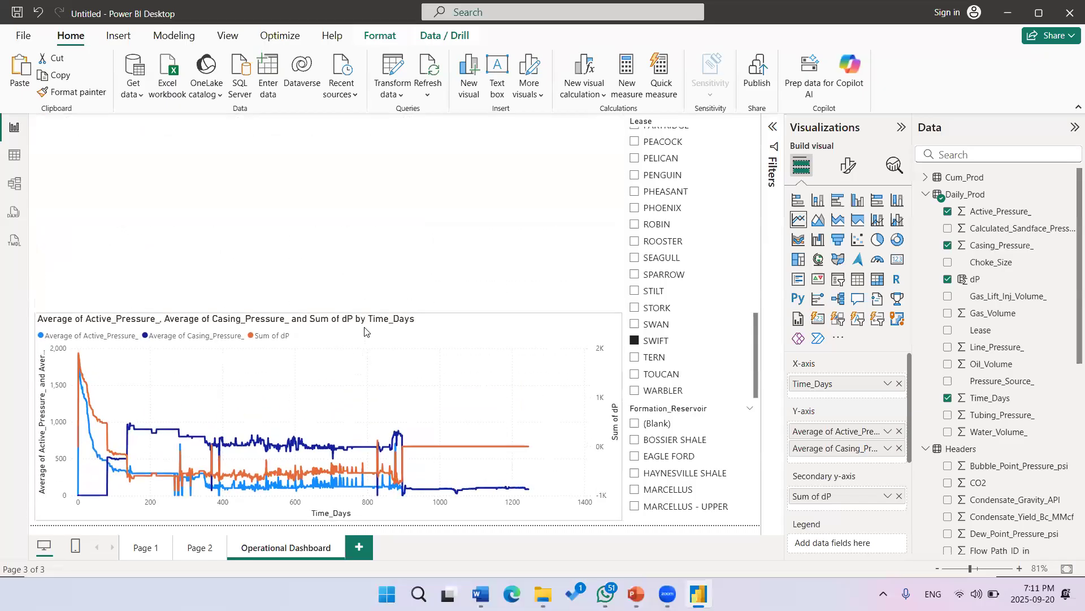
click(399, 262)
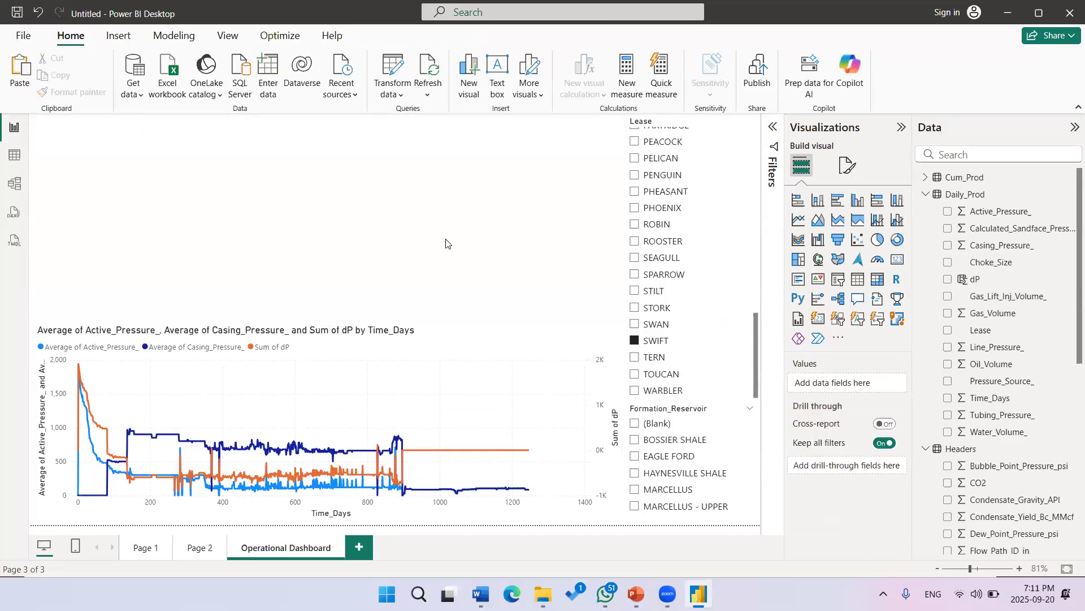
Step: Add an area chart above the pressure chart plotting Calculated_Sandface_Pressure_ against Time_Days
click(820, 222)
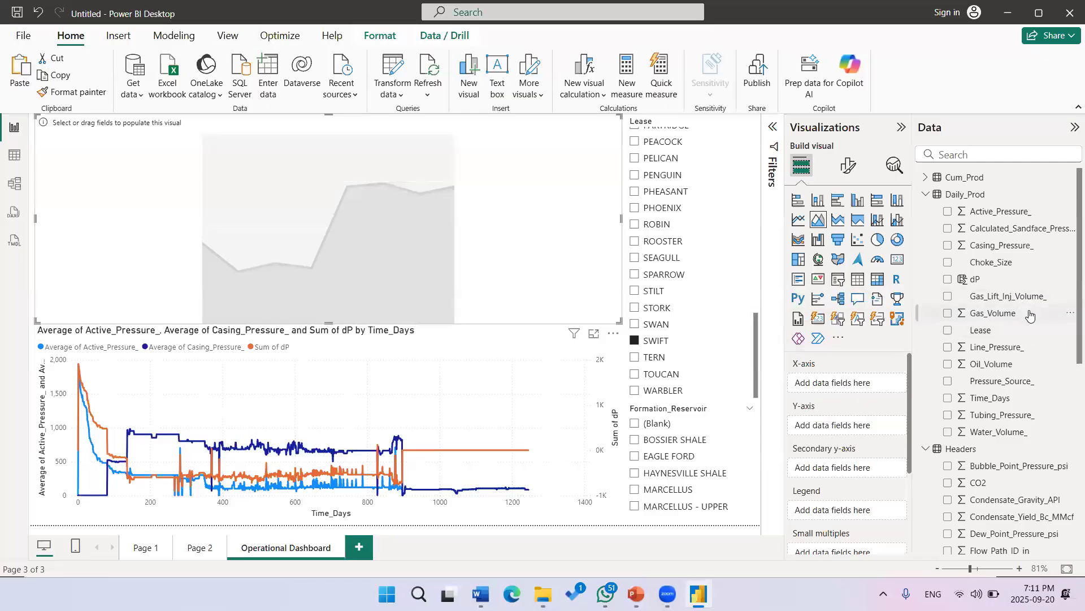
drag(980, 240, 847, 428)
mouse_move(1015, 395)
mouse_down()
mouse_move(997, 403)
mouse_move(836, 366)
mouse_move(842, 385)
mouse_up()
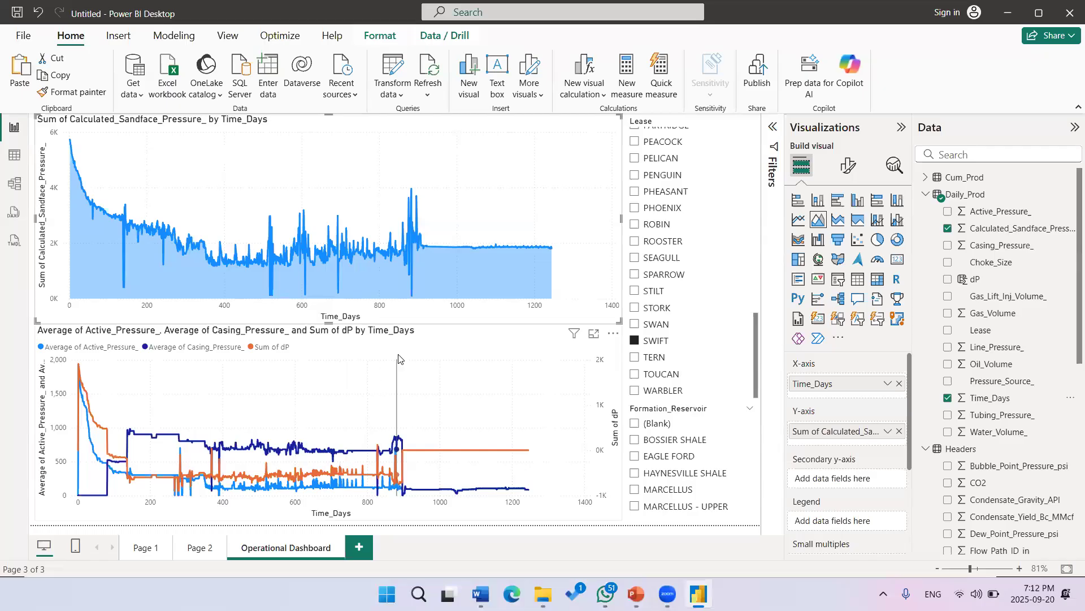
Step: Shorten both charts and move the pressure chart up directly beneath the area chart, freeing a strip at the bottom of the page
click(350, 458)
drag(329, 519, 331, 490)
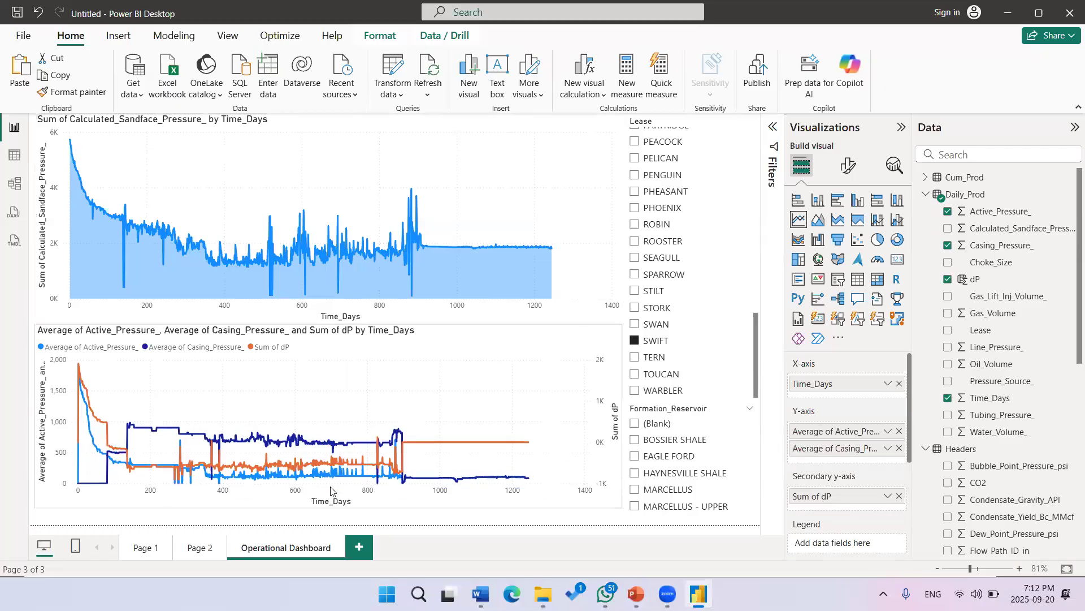
click(330, 492)
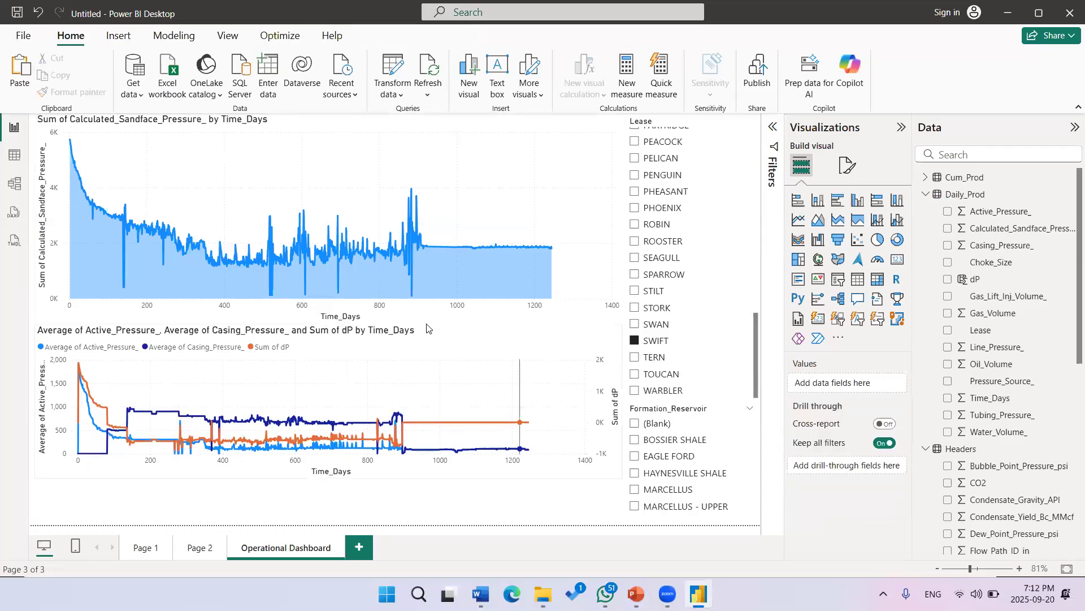
click(338, 322)
drag(328, 324, 360, 296)
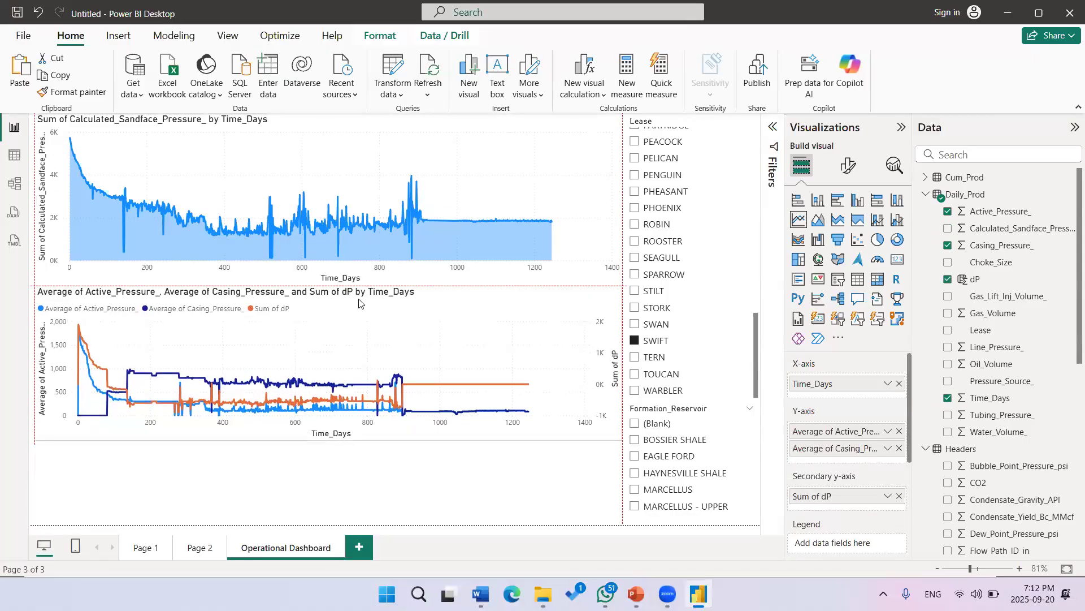
click(363, 467)
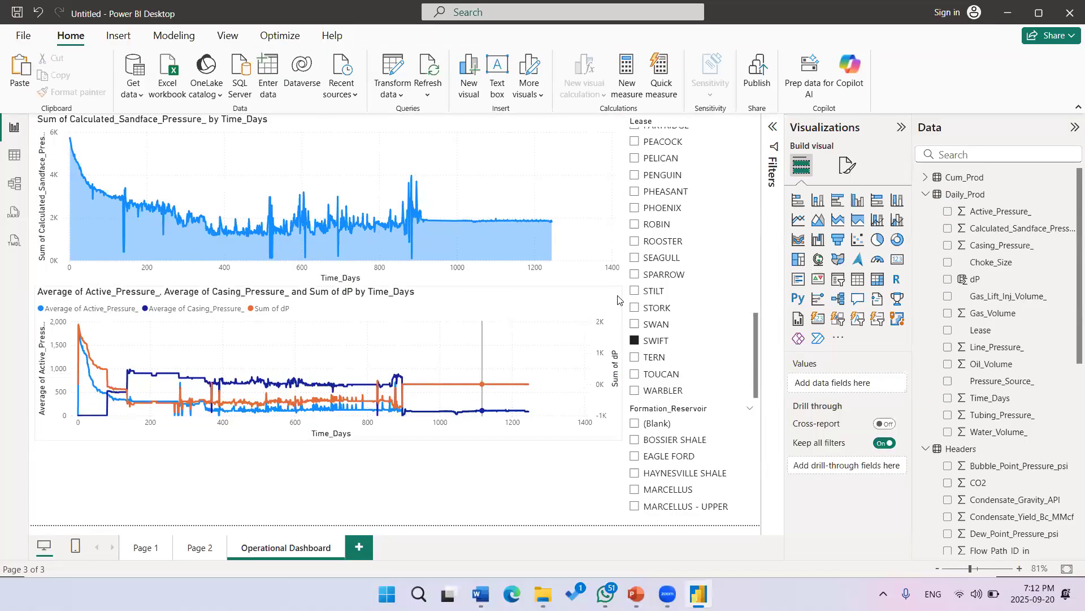
click(619, 363)
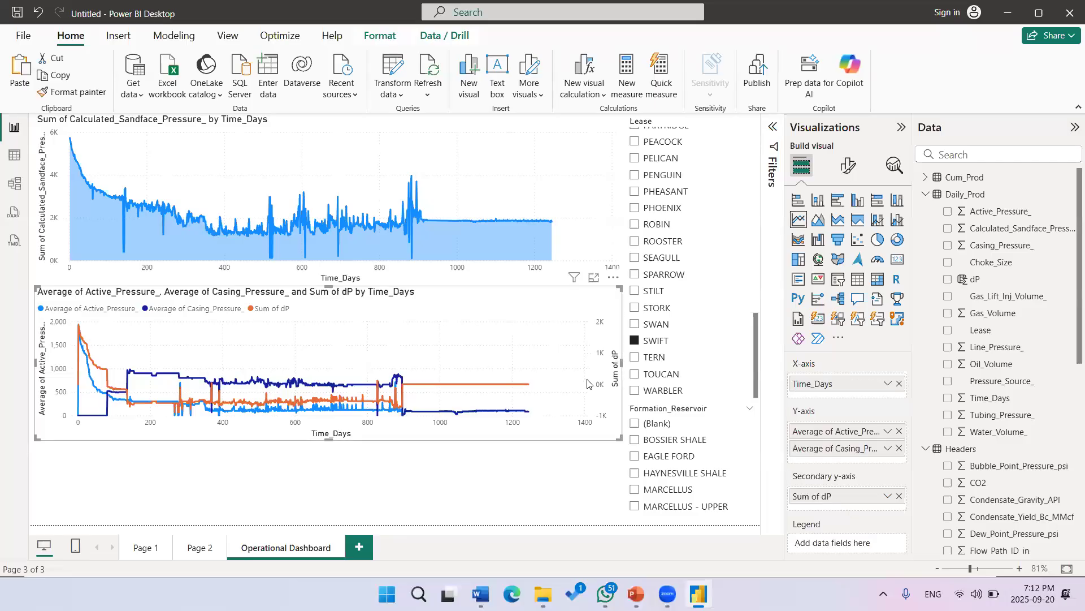
click(529, 466)
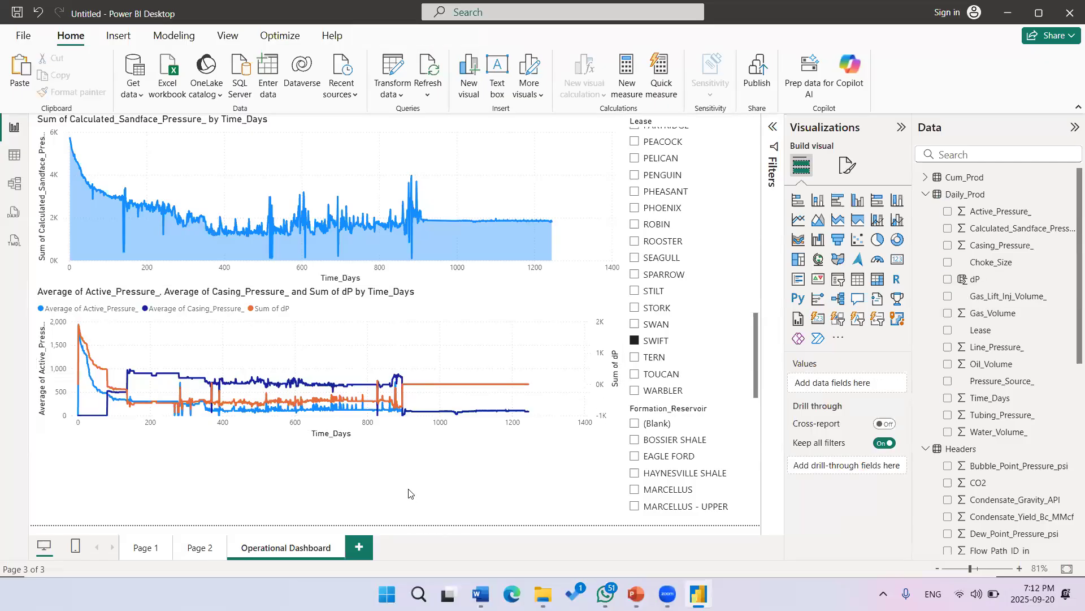
click(333, 447)
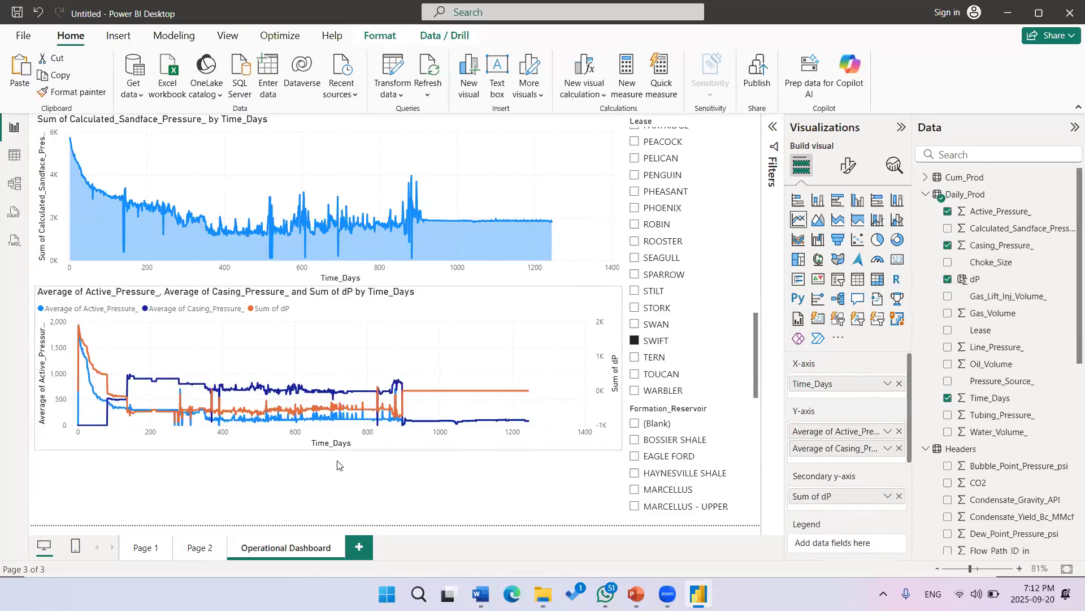
click(713, 407)
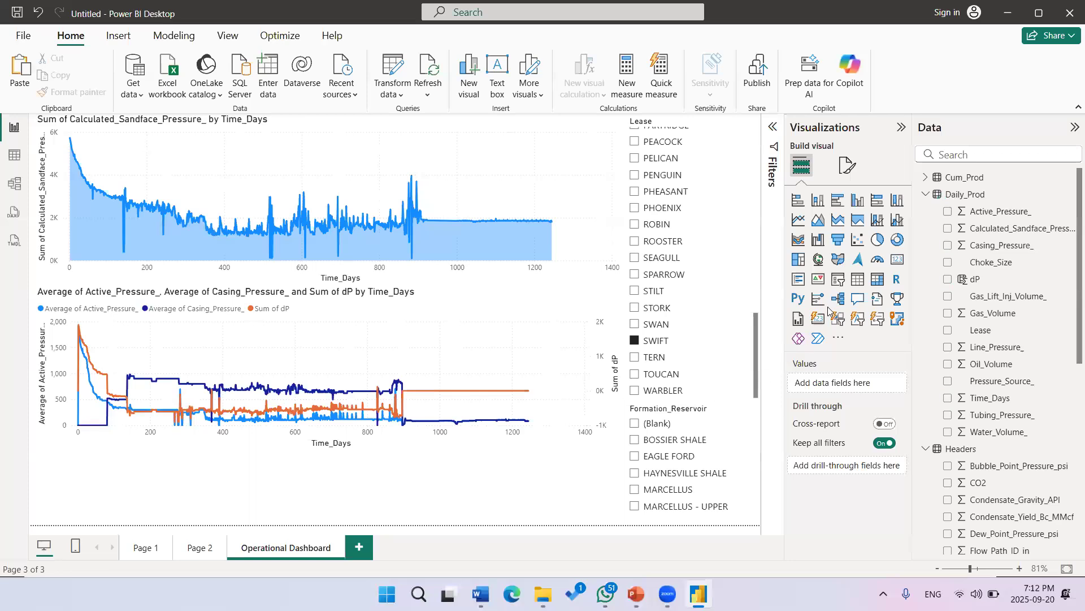
Step: Add a Time_Days slicer in the free strip beneath the charts, stretched across their width
click(841, 281)
drag(229, 294, 136, 458)
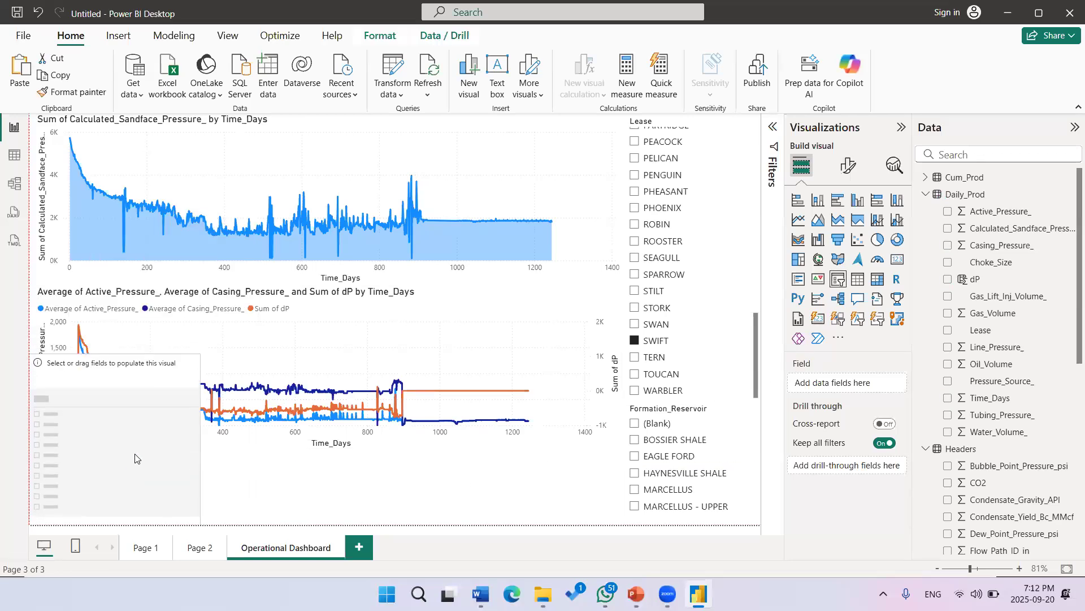
drag(186, 363, 615, 453)
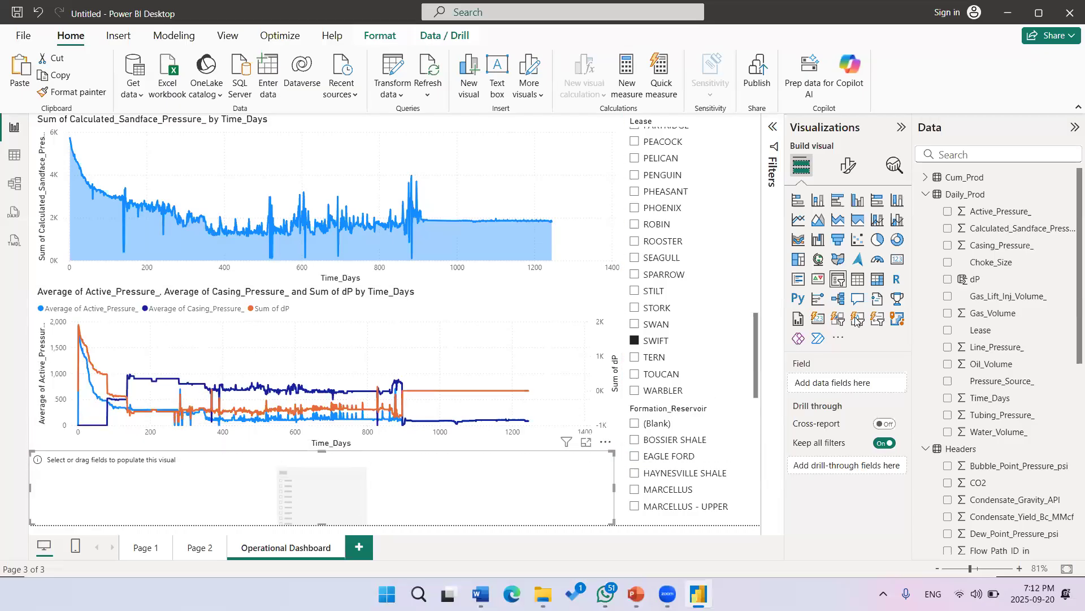
drag(412, 473, 267, 501)
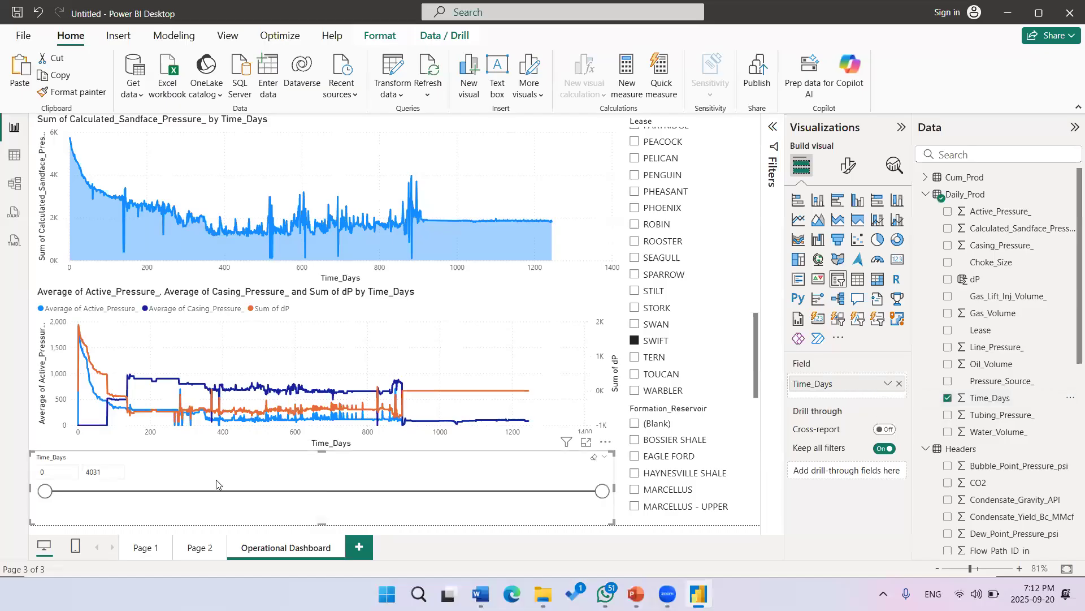
Step: Set the Time_Days slicer range to about 1482 to 1962 and filter the page to the GOOSE lease
drag(52, 497, 250, 492)
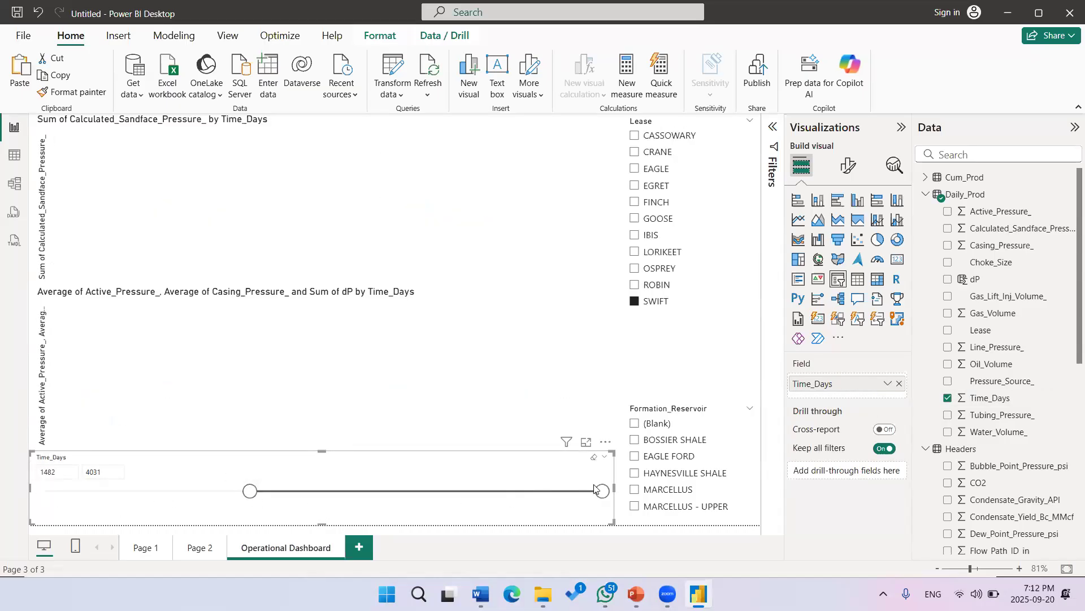
drag(364, 493, 316, 491)
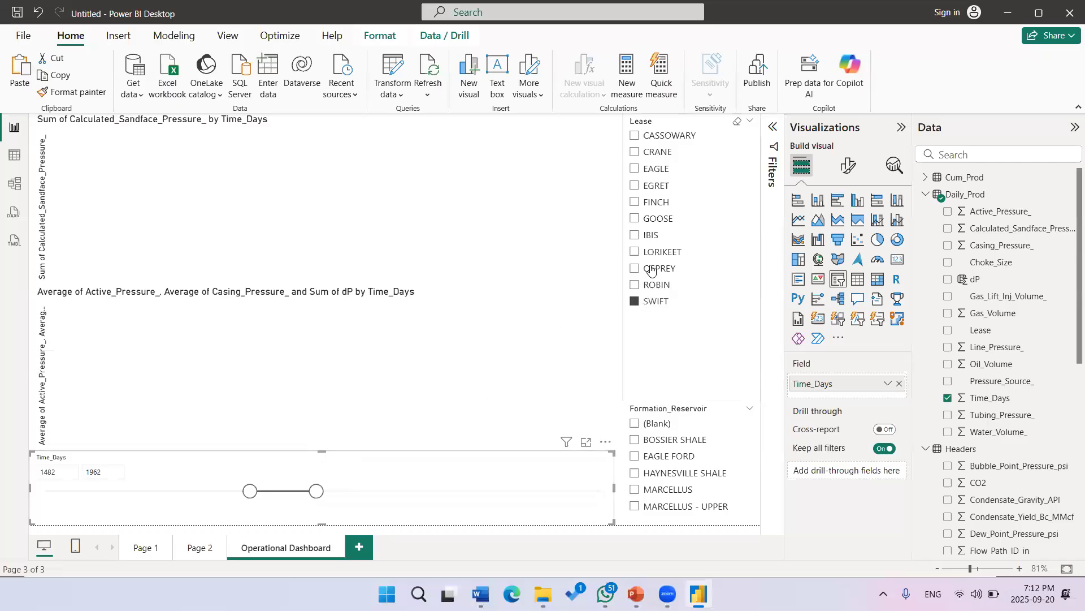
click(650, 218)
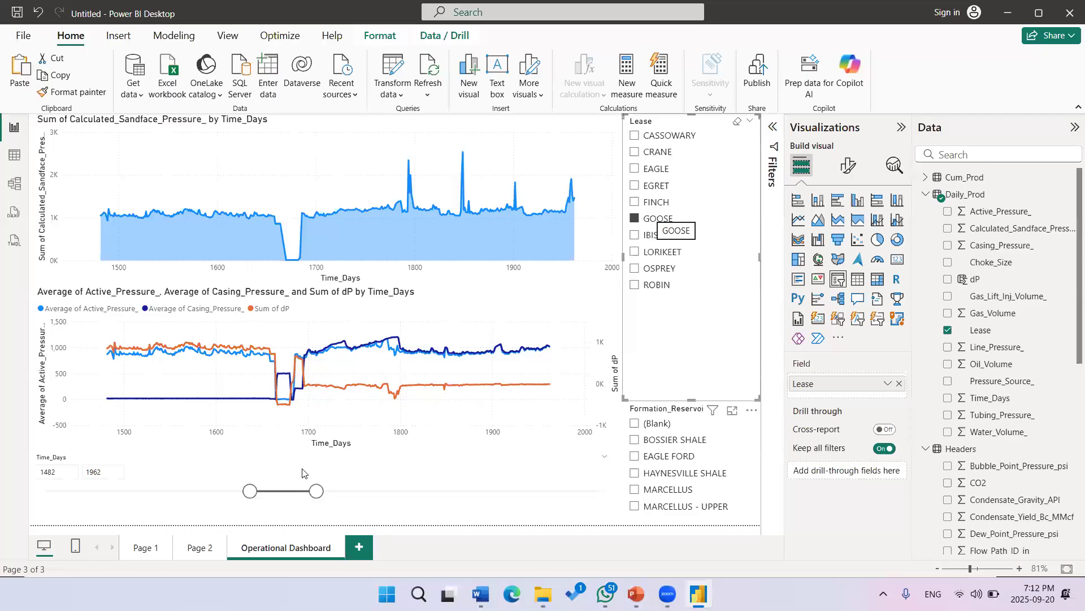
Step: Adjust the Time_Days slicer range to about 1641 to 2028
click(45, 472)
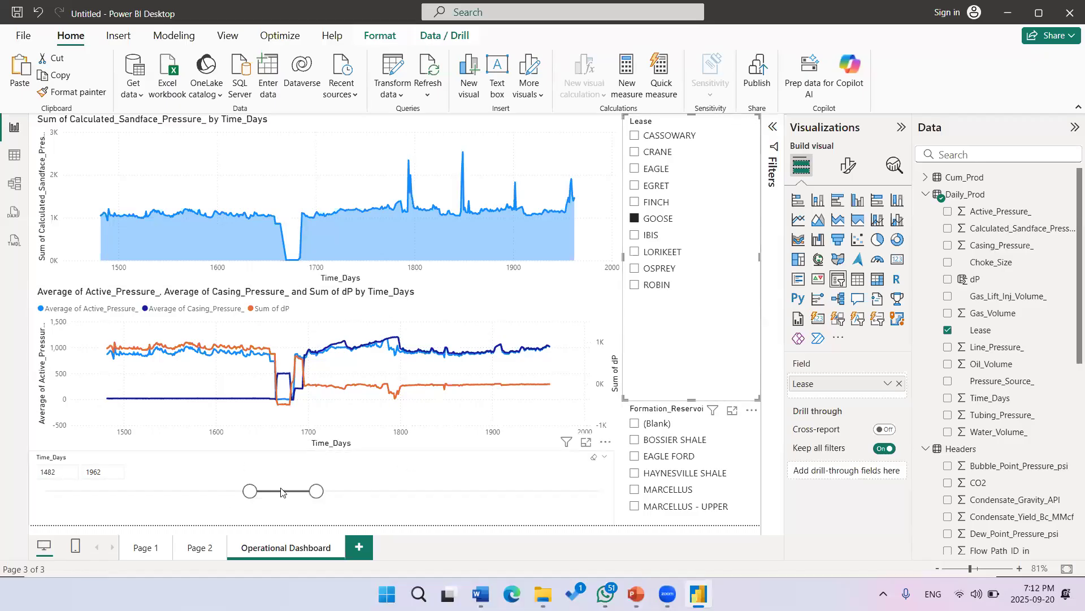
mouse_move(316, 492)
mouse_down()
mouse_move(281, 496)
mouse_move(327, 495)
mouse_up()
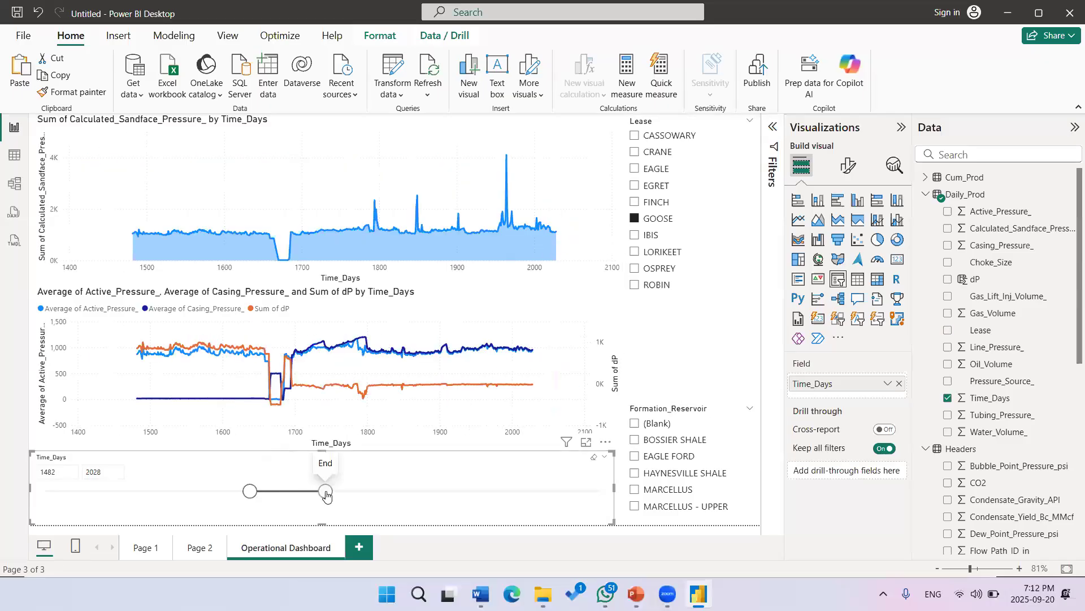
click(237, 495)
drag(260, 495, 272, 492)
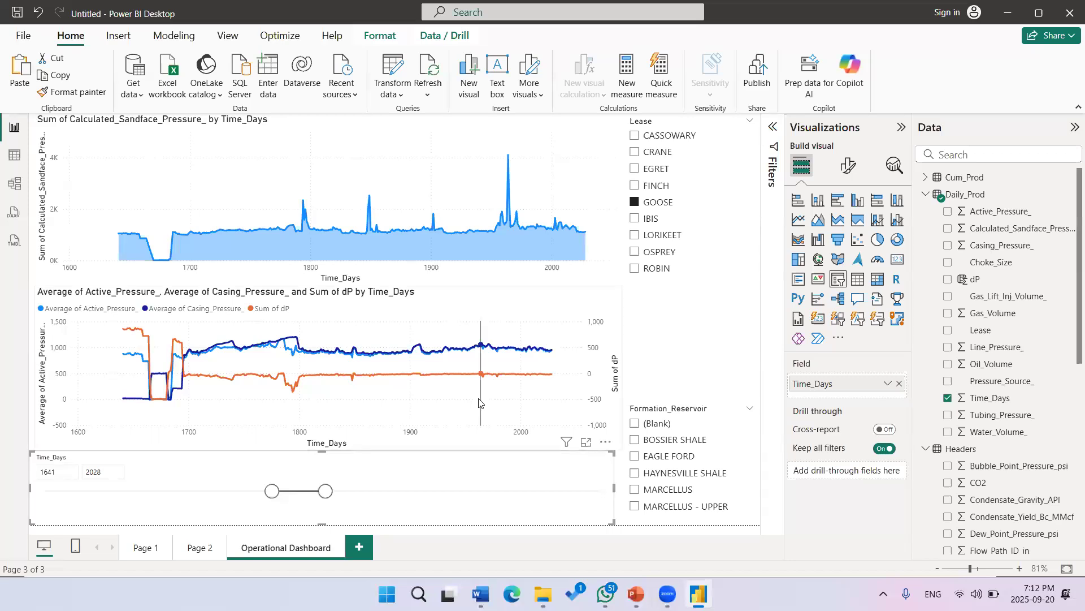
Step: Lower the top edge of the Time_Days slicer and extend the pressure chart down to meet it
drag(321, 456, 345, 460)
click(330, 449)
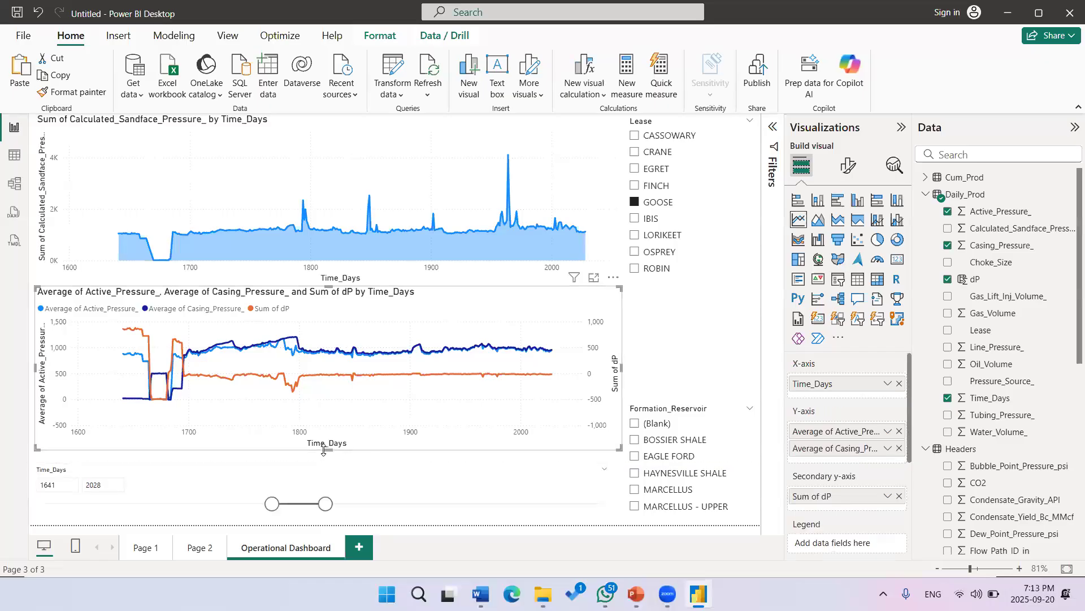
click(327, 456)
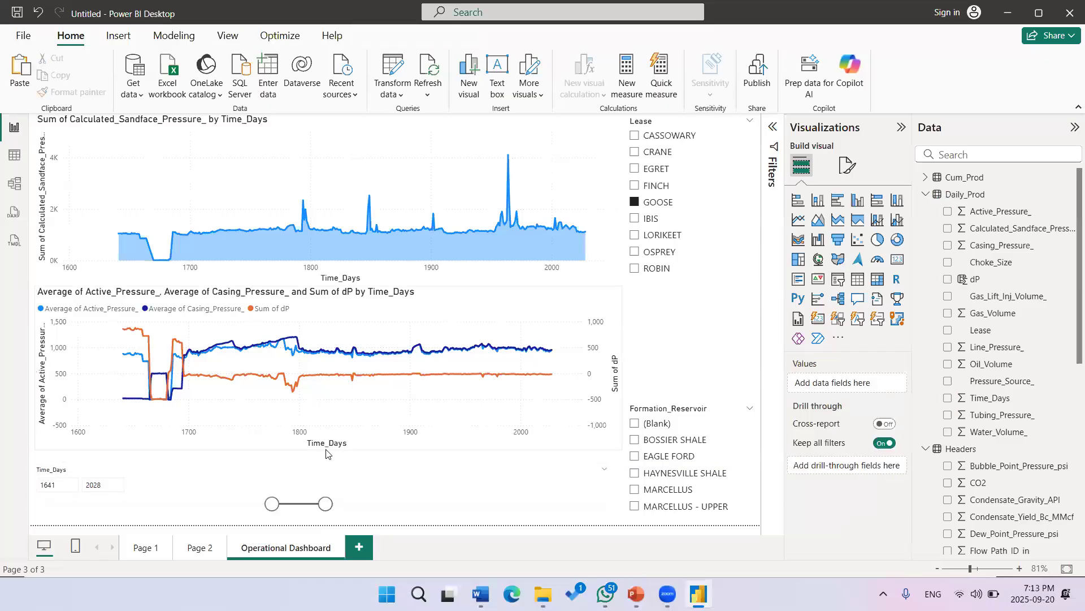
drag(328, 449, 329, 466)
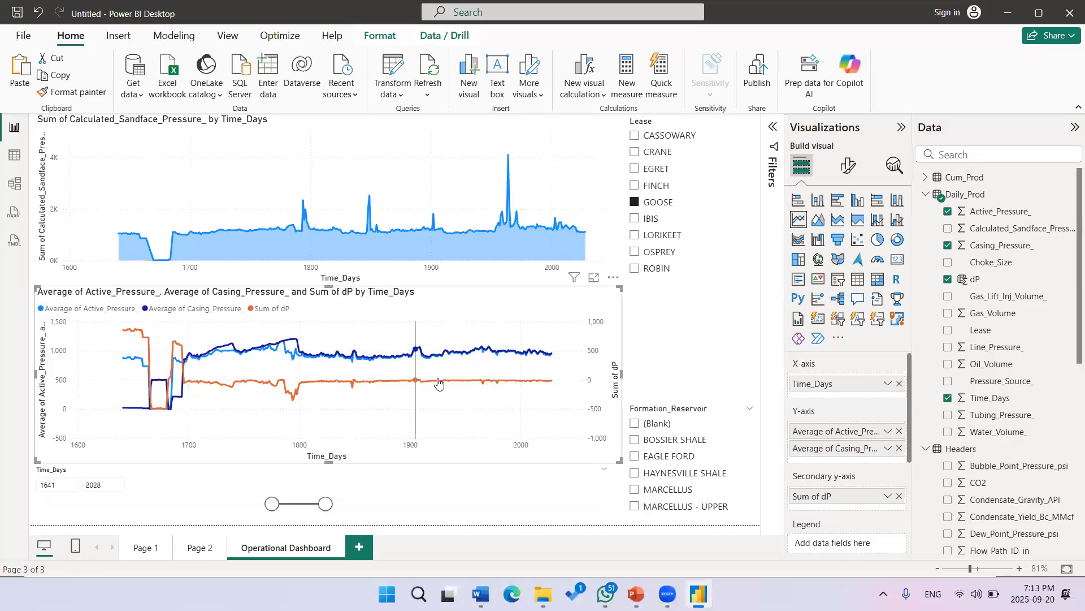
Step: Reduce the lower chart's Y-axis to dP alone by removing the active and casing pressures, and summarize dP as Average
click(899, 431)
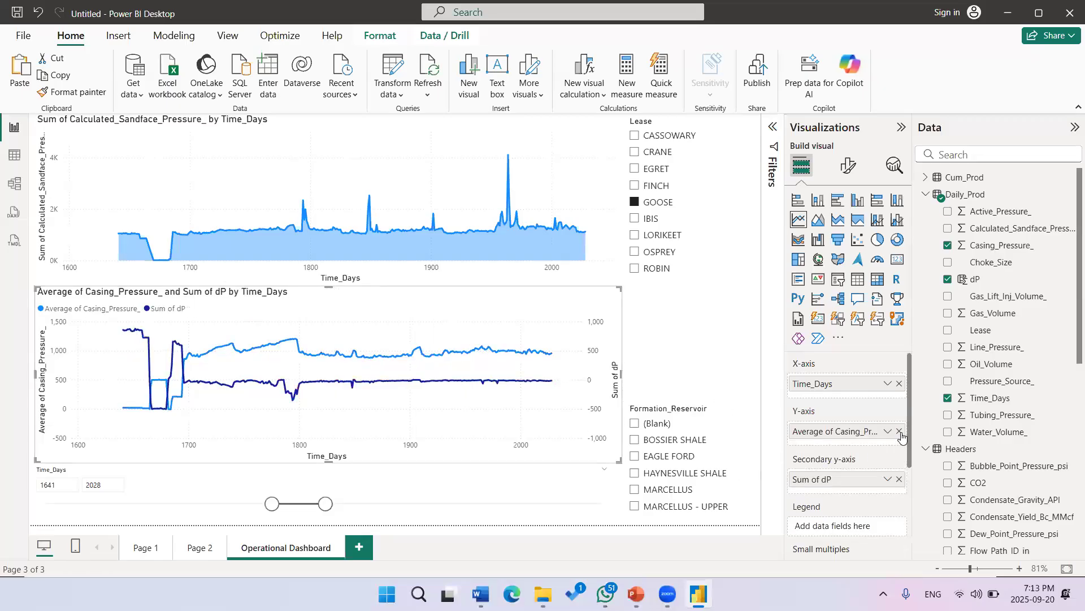
click(899, 431)
drag(829, 474, 823, 435)
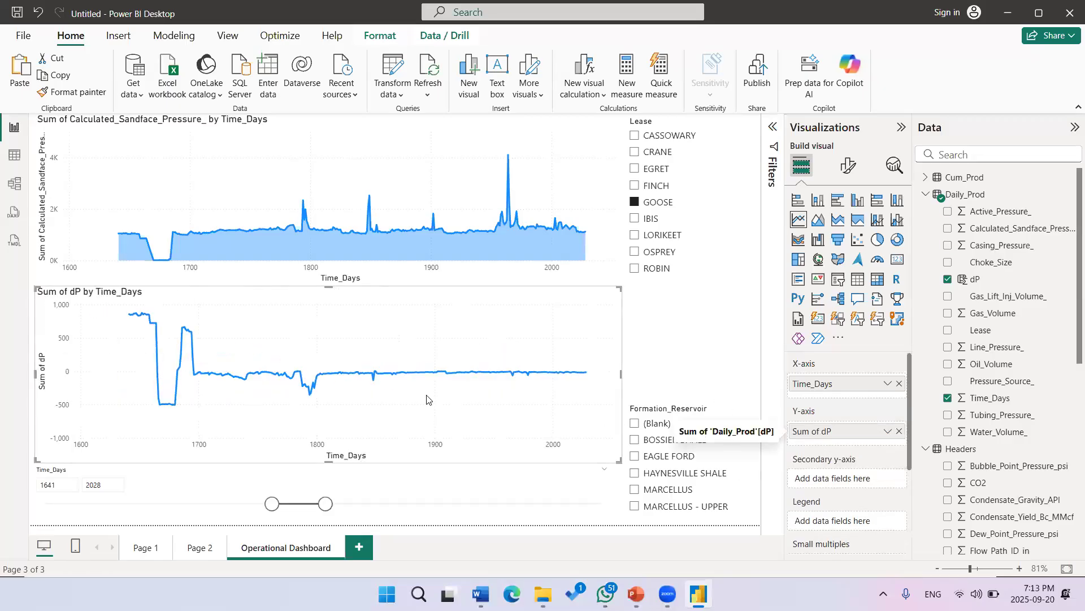
click(887, 431)
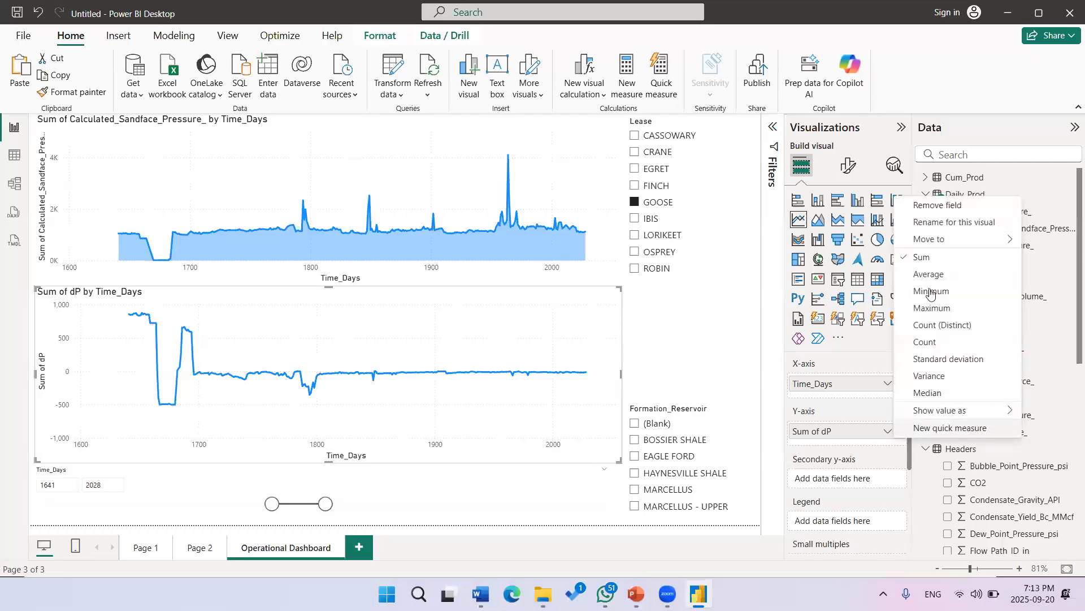
click(924, 273)
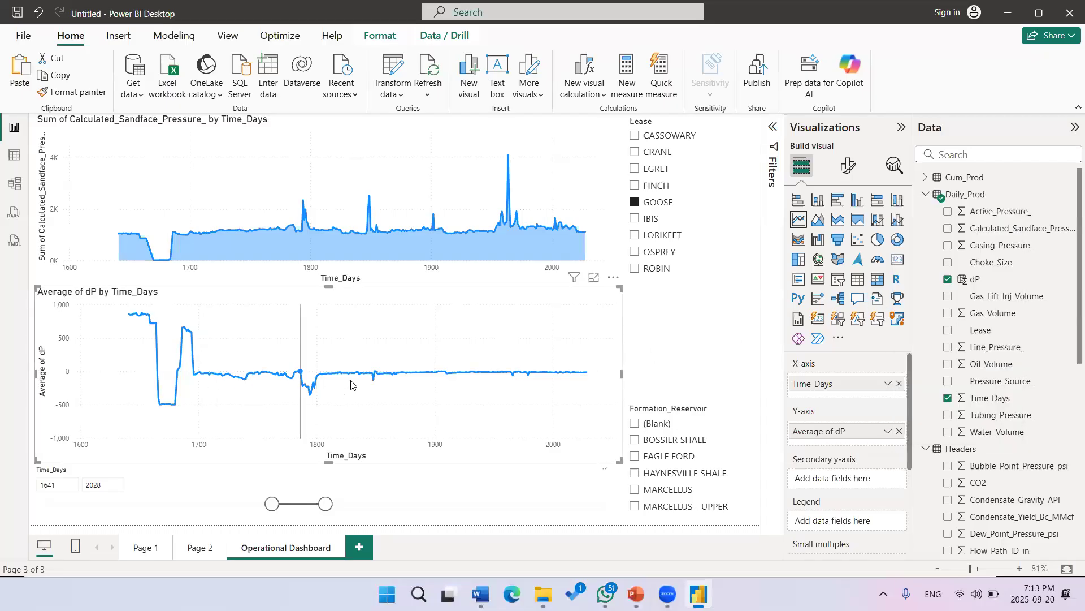
Step: Turn on a trend line for the dP chart and raise the start of the Time_Days range to about 1743
click(895, 170)
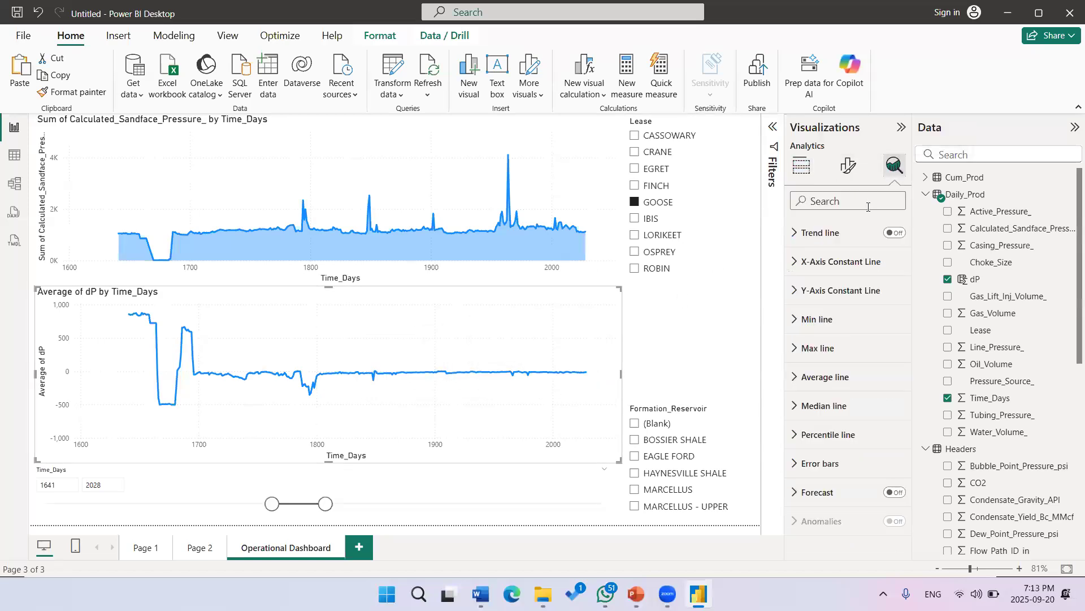
click(897, 235)
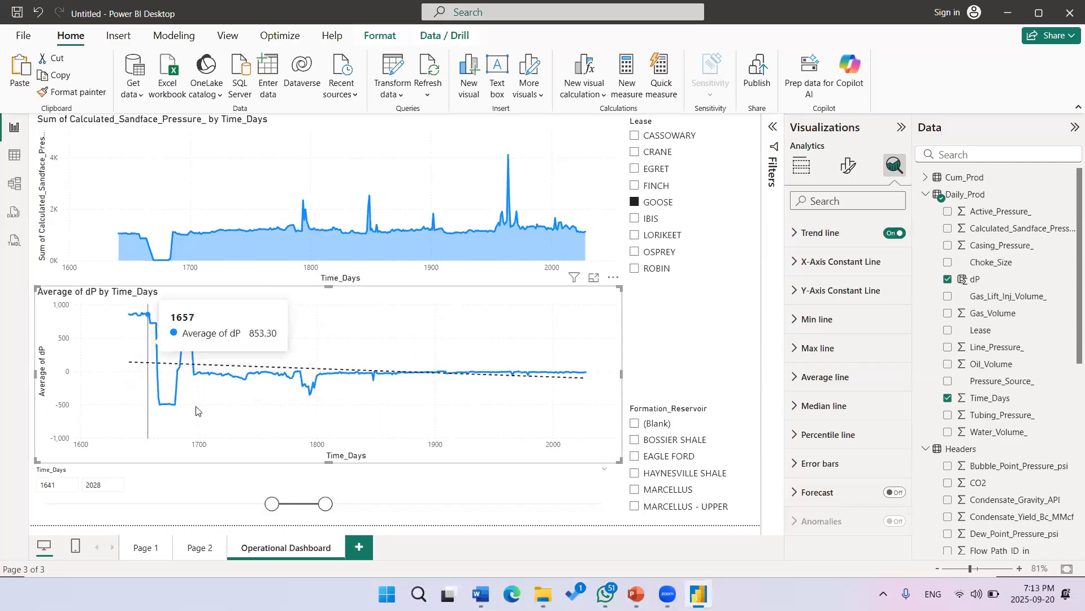
drag(269, 510, 286, 509)
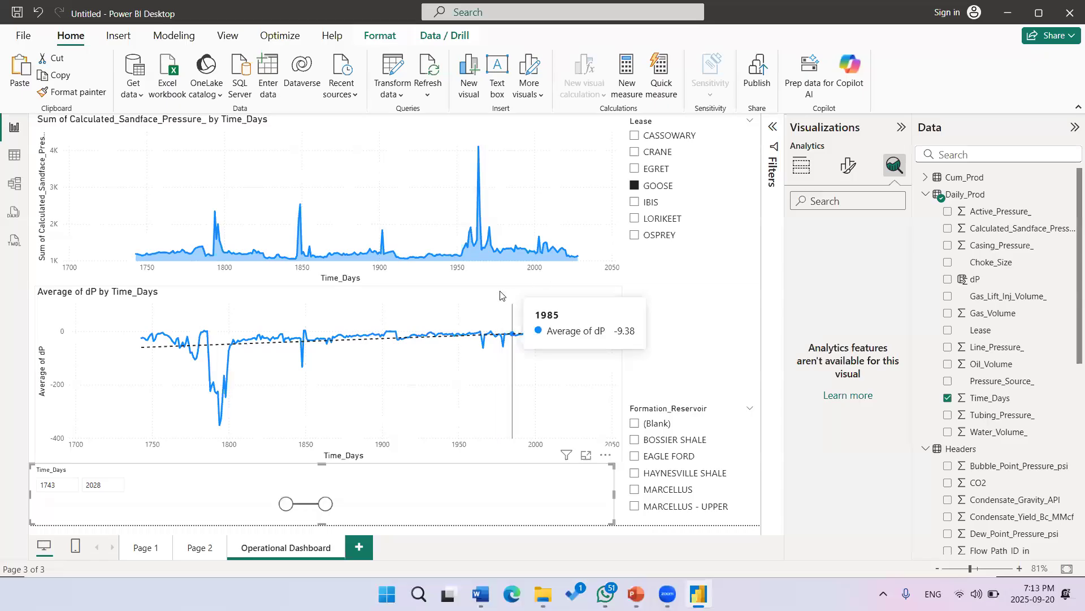
Step: Hide the lines of the dP chart and show its data as markers for all categories
click(849, 166)
scroll(852, 432, down, 1)
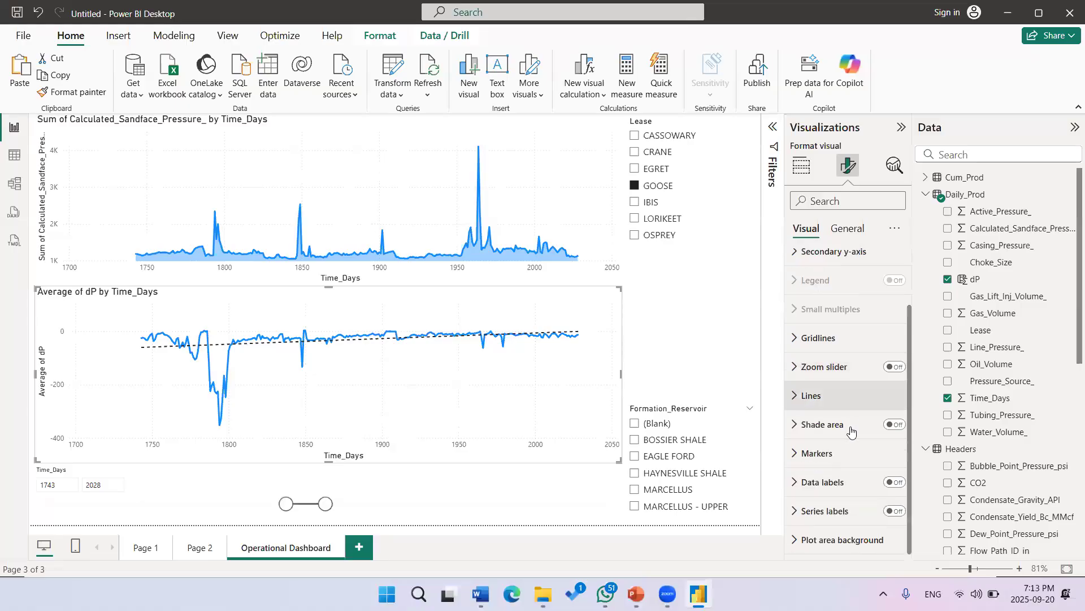
click(845, 396)
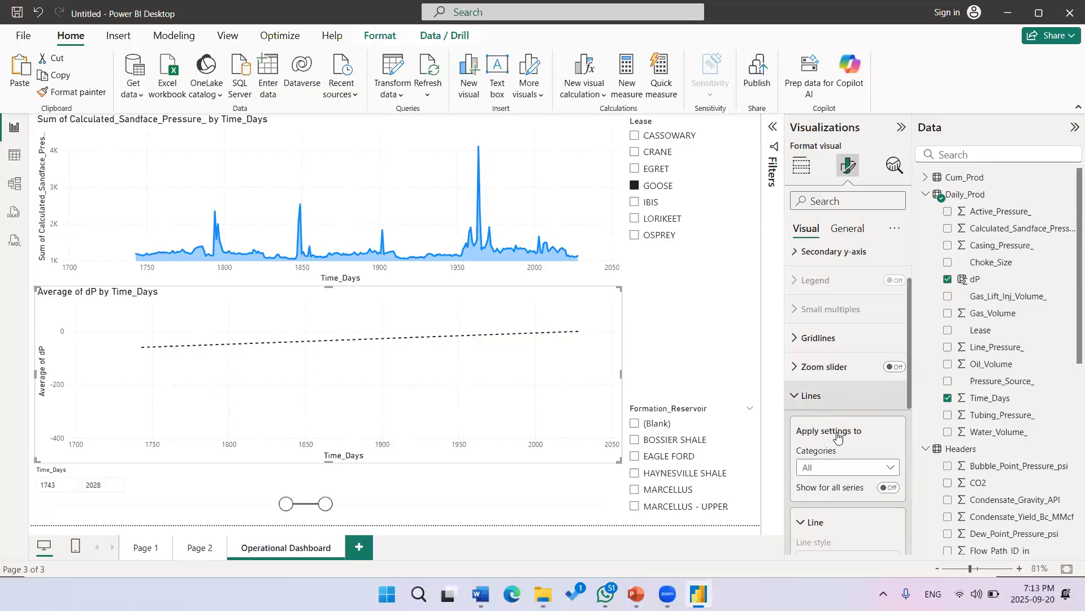
click(814, 396)
click(820, 453)
click(886, 543)
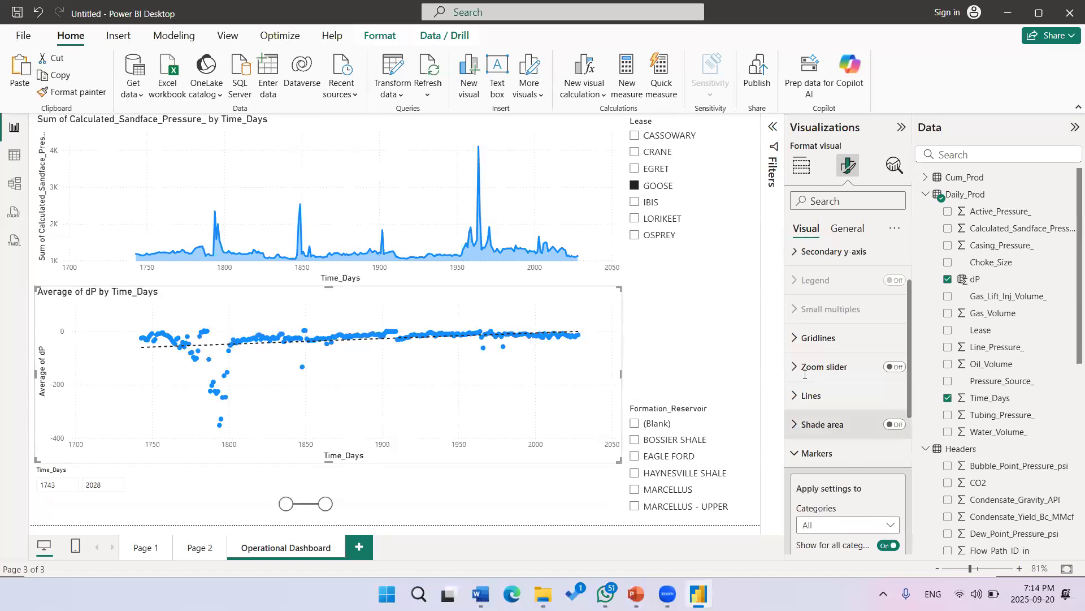
scroll(844, 422, down, 3)
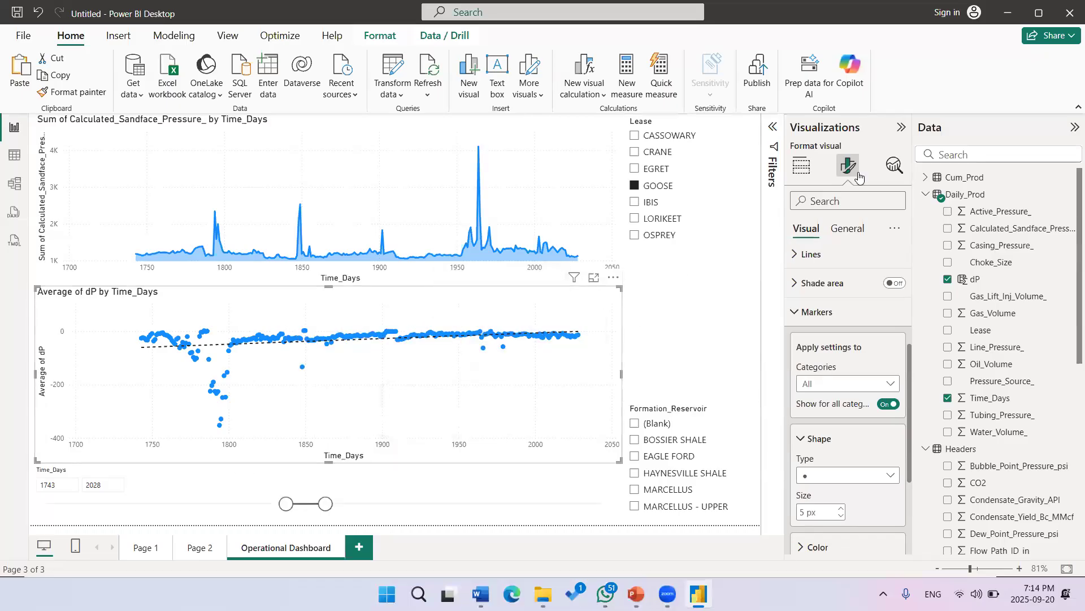
Step: Add an average line for Average of dP to the chart, leaving its shade area off
click(892, 167)
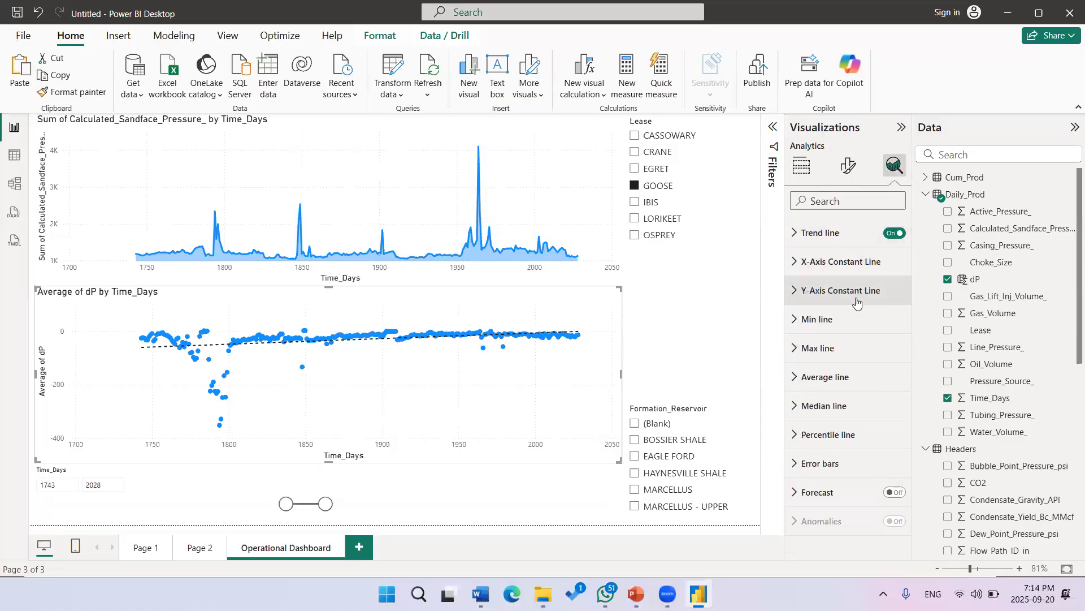
click(837, 387)
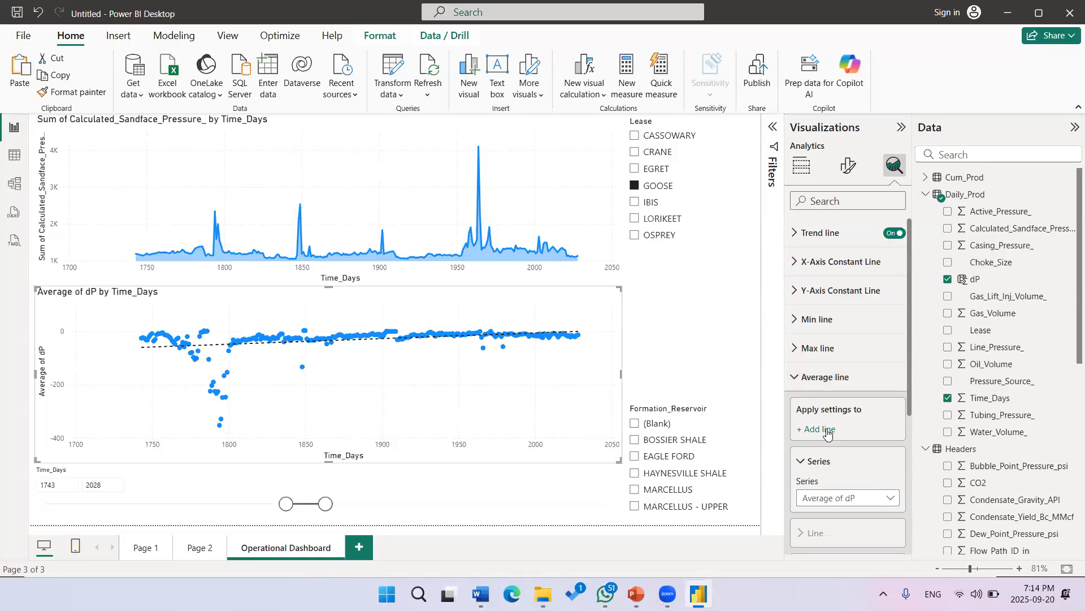
click(827, 432)
scroll(854, 447, down, 2)
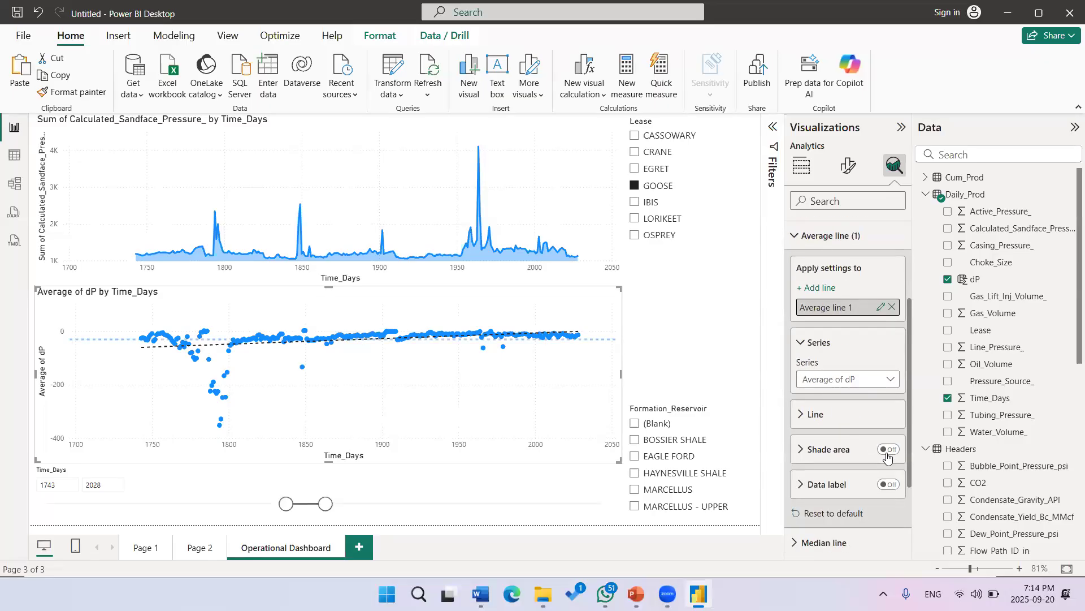
click(888, 450)
click(887, 450)
Step: Make the average line dark red, solid, 1 px wide with 0% transparency, and shift the Time_Days range to about 1886 to 2211
click(835, 417)
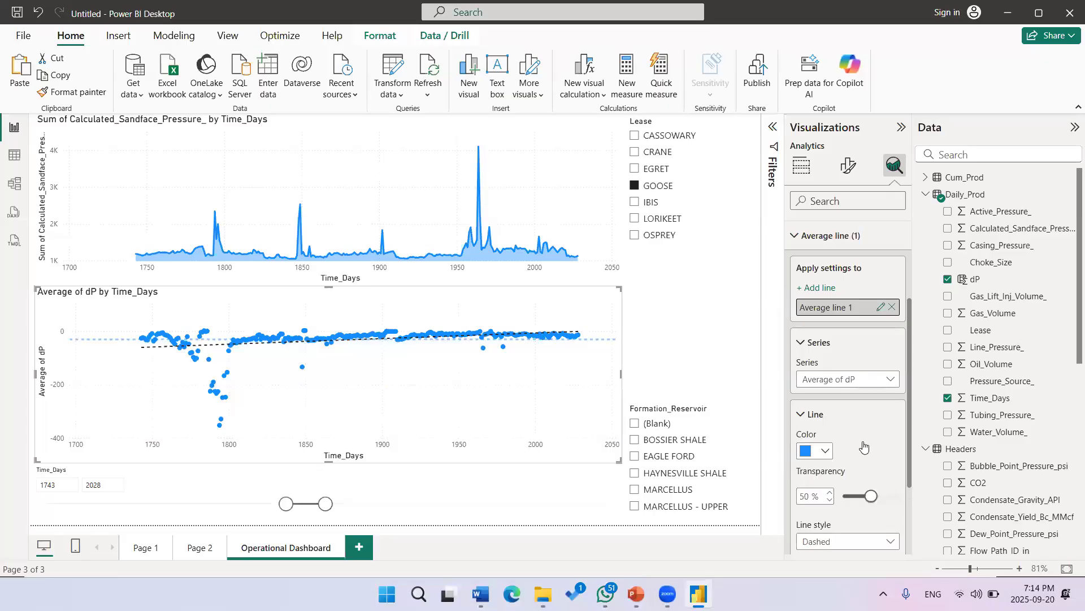
scroll(829, 390, down, 1)
click(825, 380)
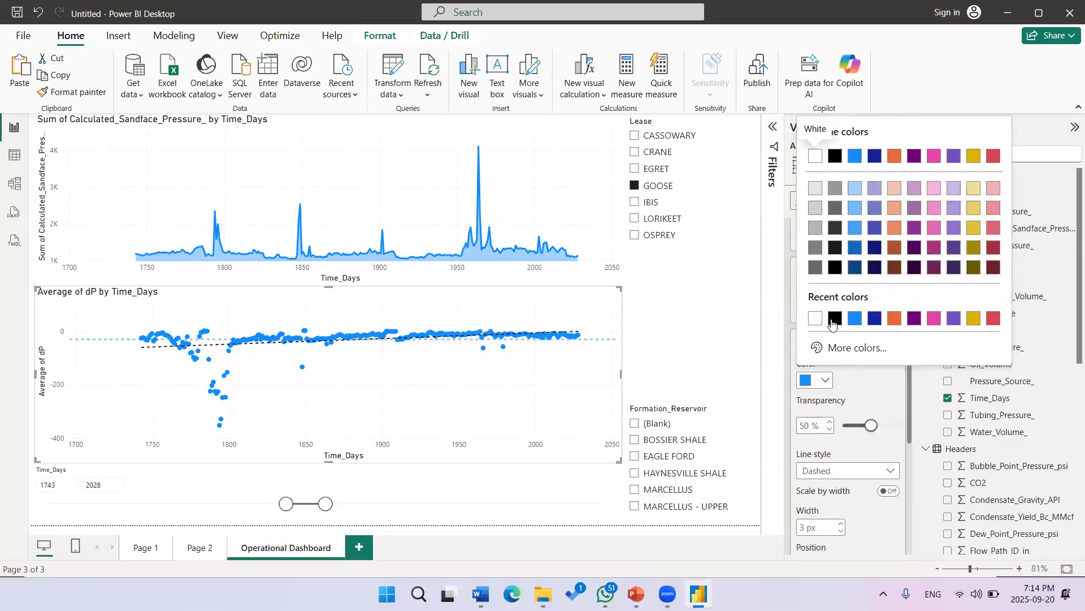
click(993, 266)
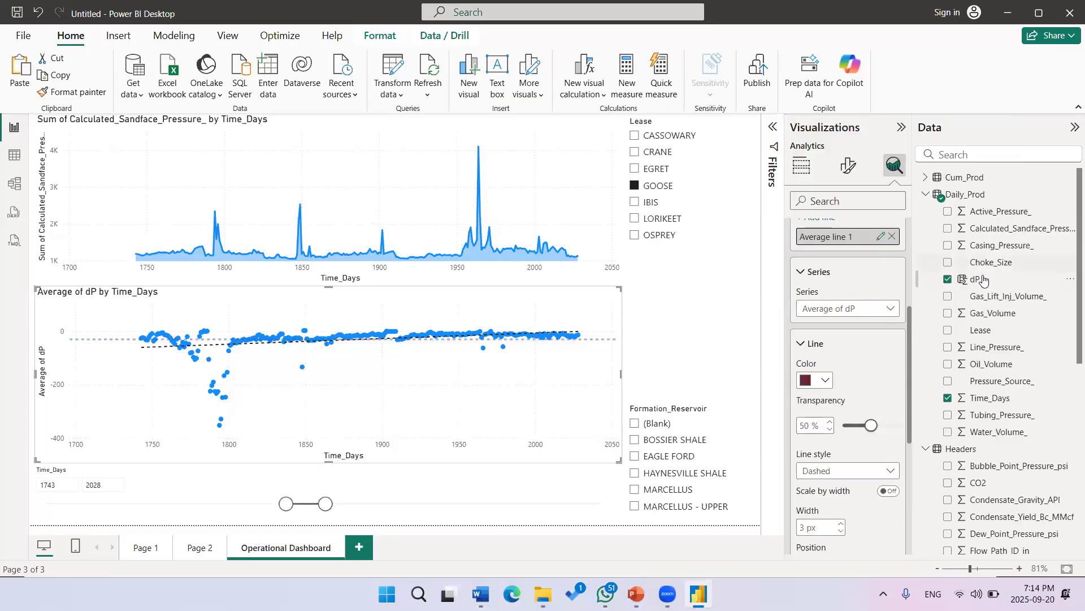
drag(869, 426, 809, 432)
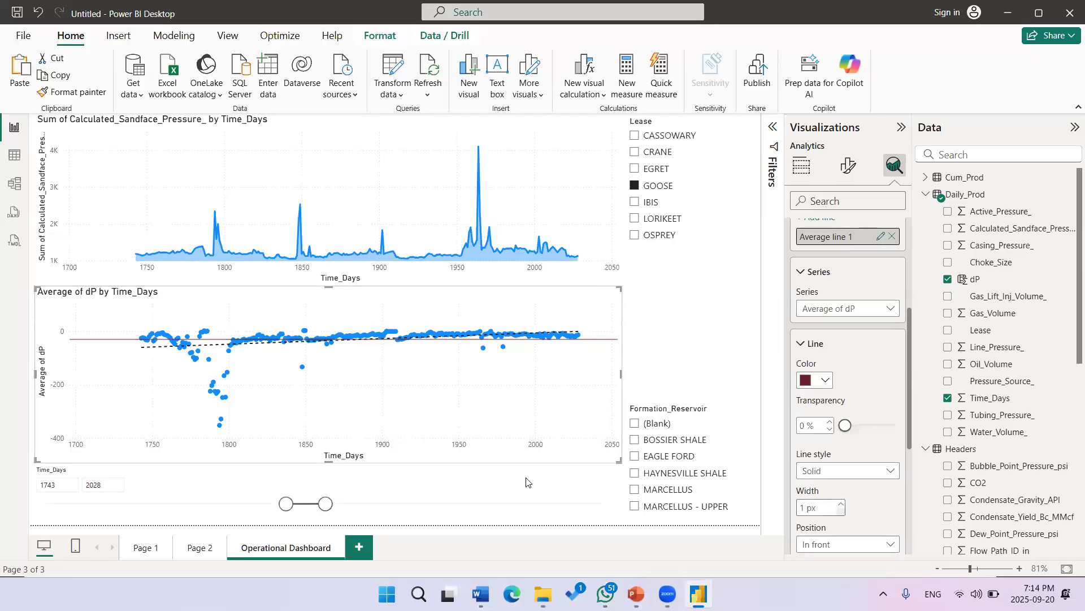
drag(287, 505, 351, 506)
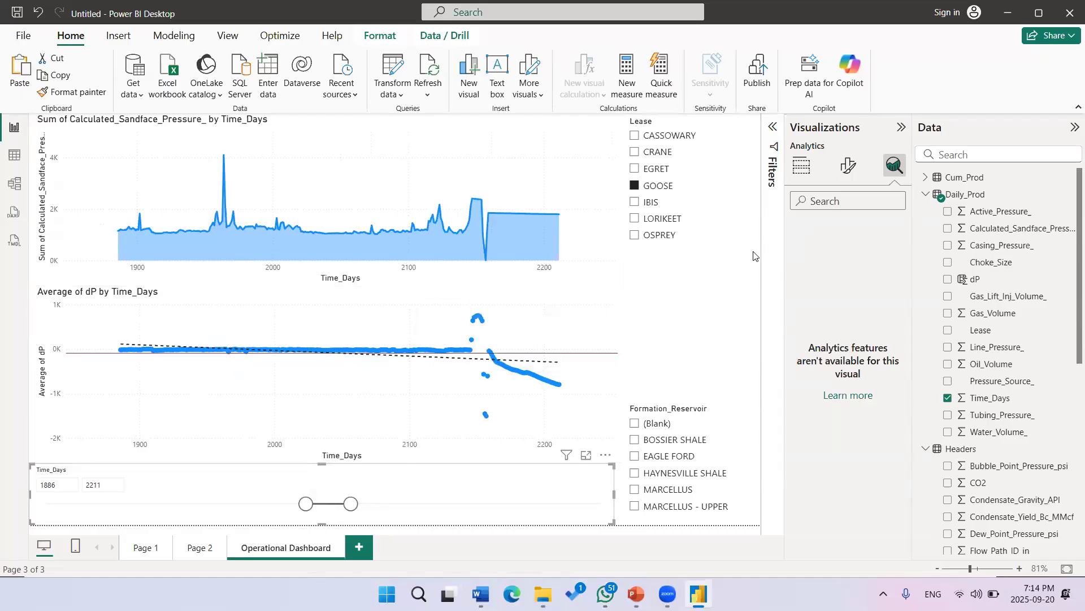
Step: Add a new report page with an empty table visual filling its full height and roughly two thirds of its width
click(359, 547)
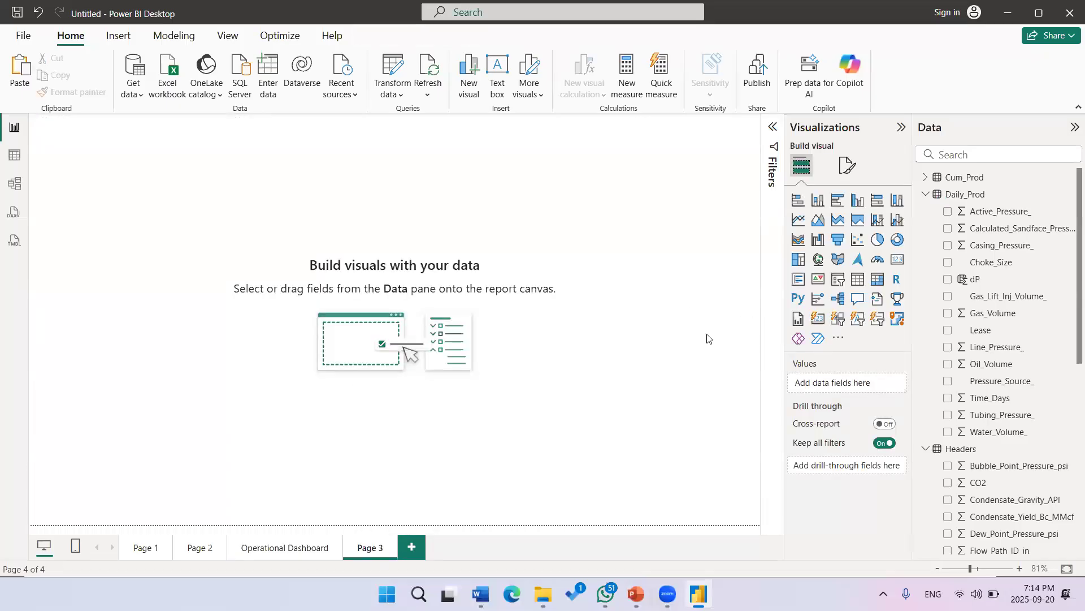
click(856, 280)
drag(192, 270, 503, 521)
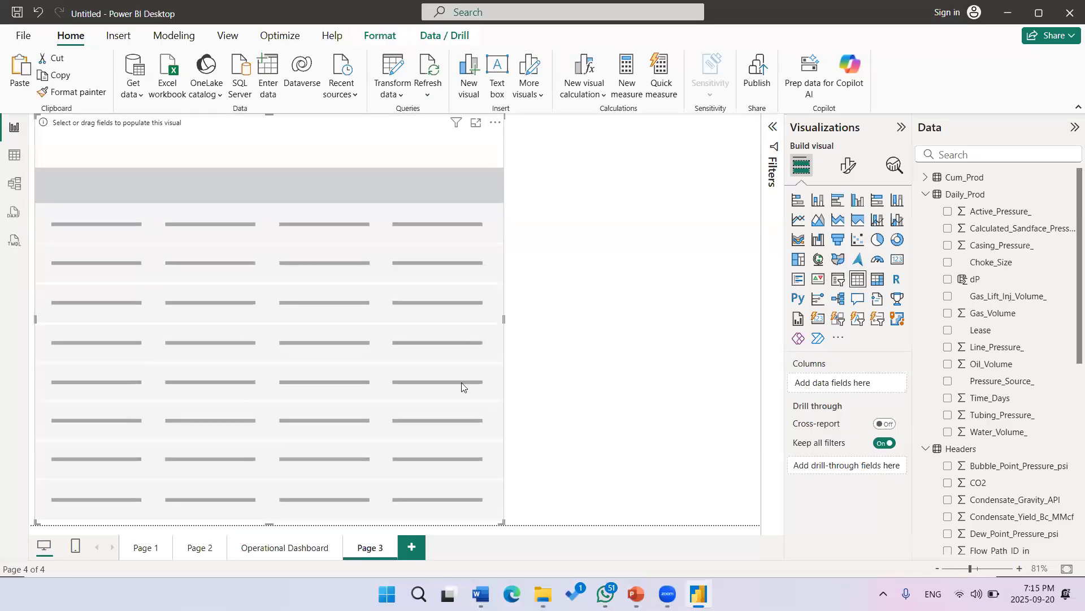
key(Escape)
Step: Populate the table with Lease and the sum of Oil_Volume, sorted by oil volume in descending order
drag(980, 329, 185, 244)
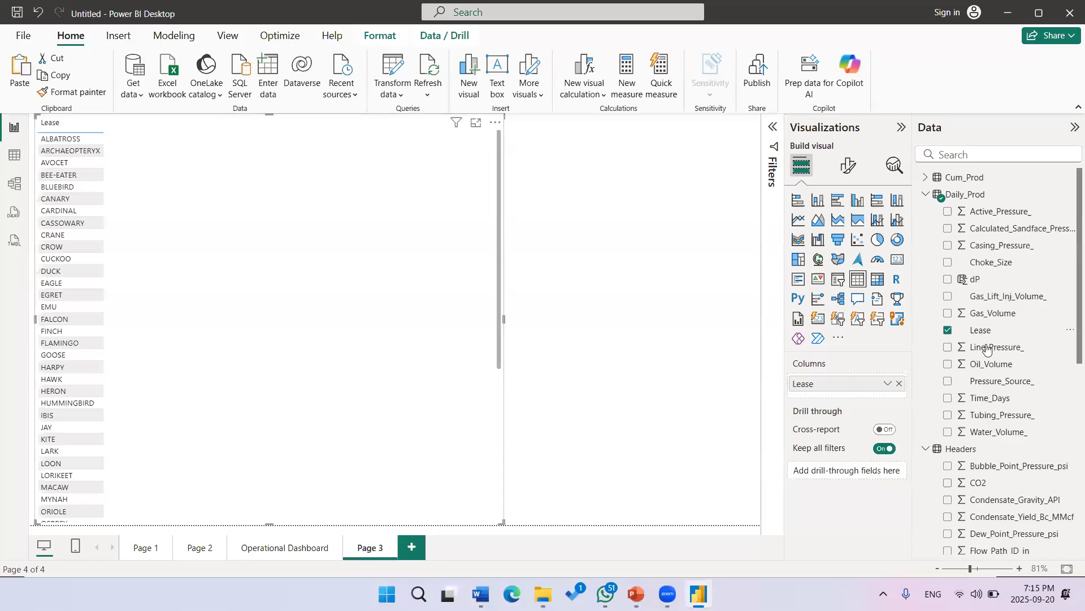
drag(992, 365, 240, 219)
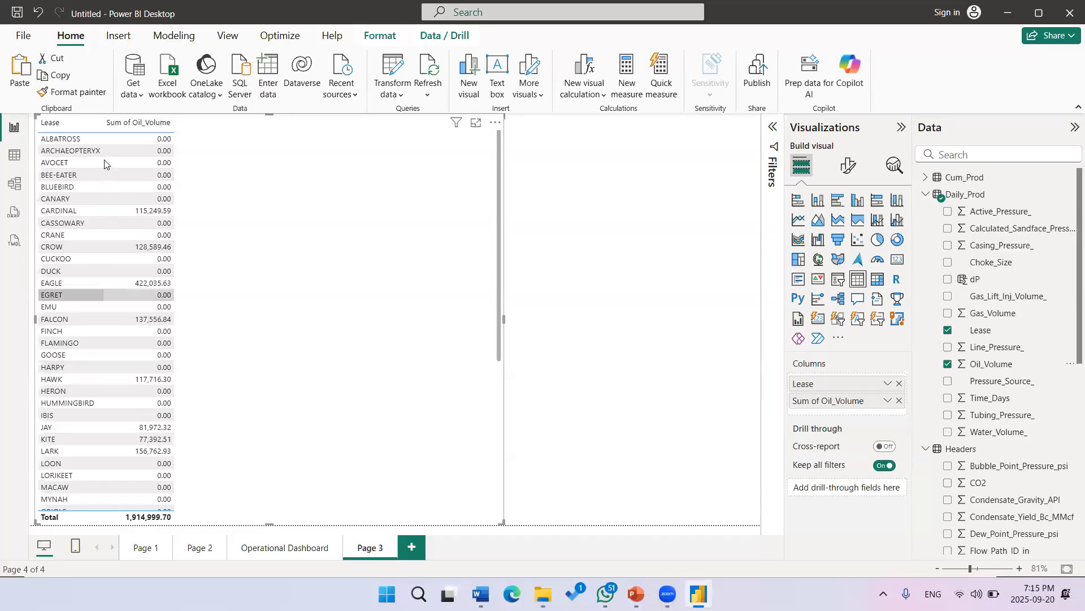
click(141, 129)
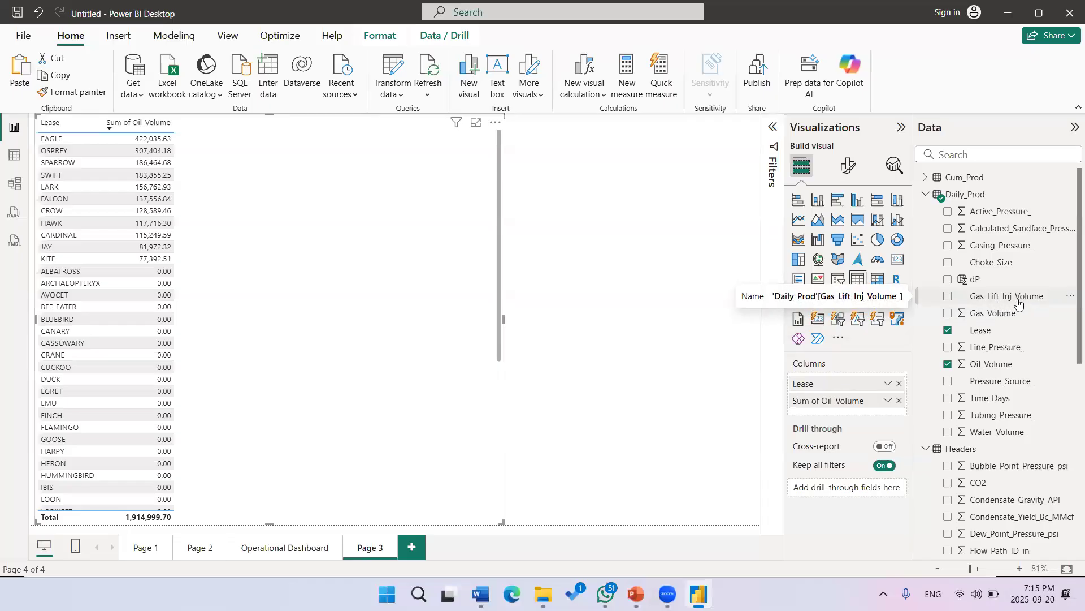
Step: Temporarily add Gas_Lift_Inj_Volume_ to the table, sorted ascending, to examine its values
drag(1017, 303, 342, 241)
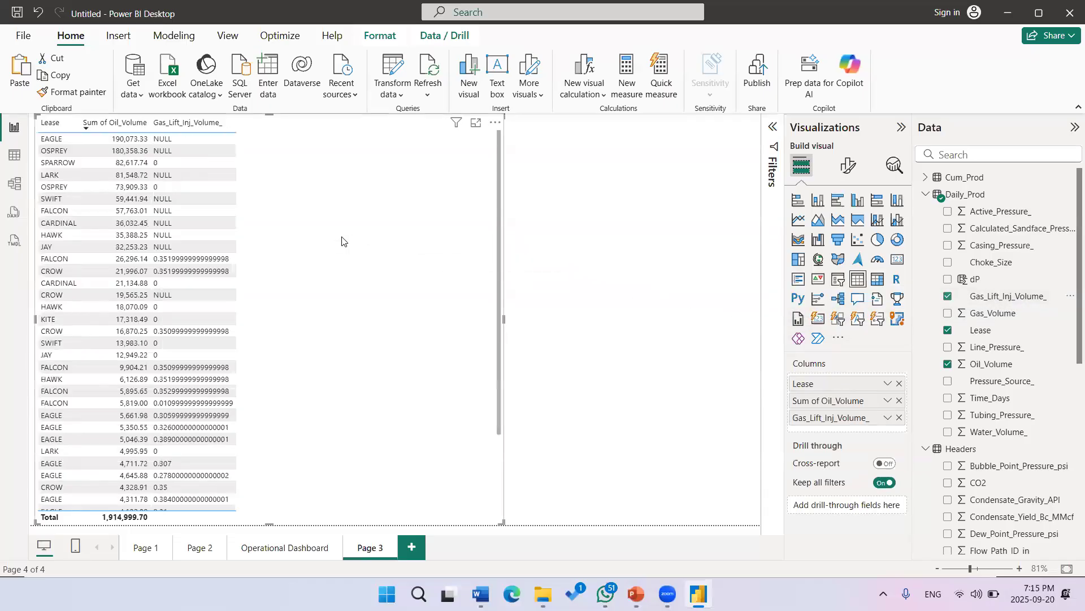
click(192, 122)
scroll(203, 280, down, 15)
scroll(228, 276, up, 12)
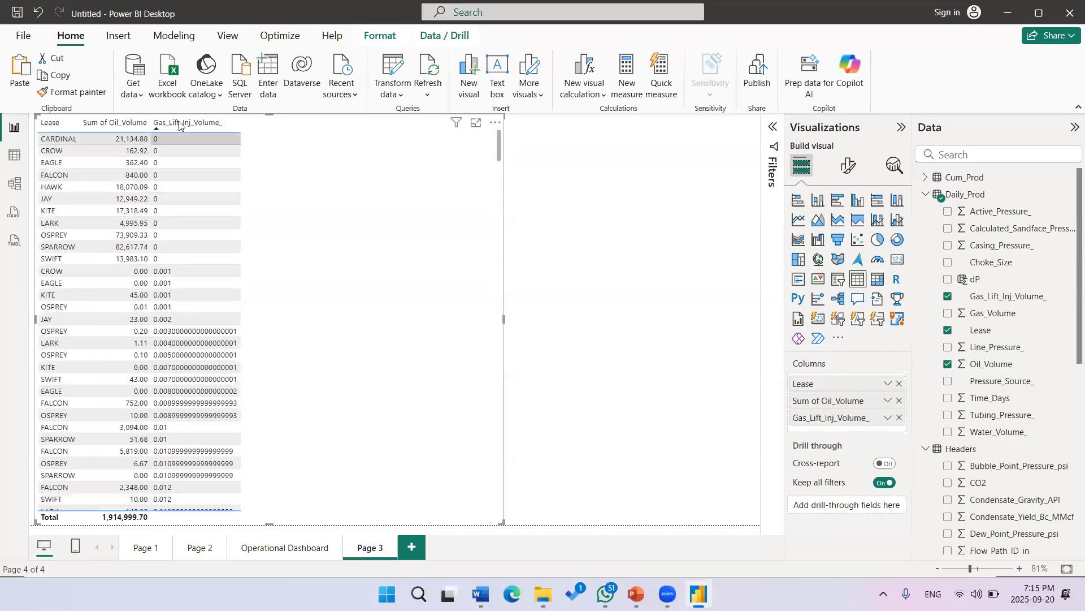
click(193, 125)
click(224, 122)
scroll(260, 368, down, 20)
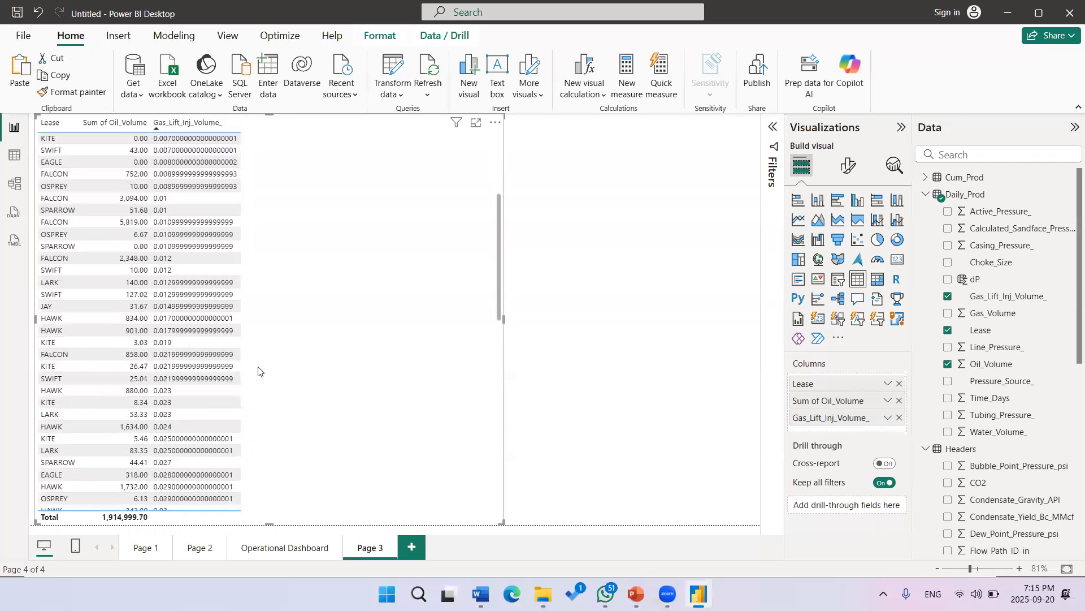
scroll(258, 373, down, 20)
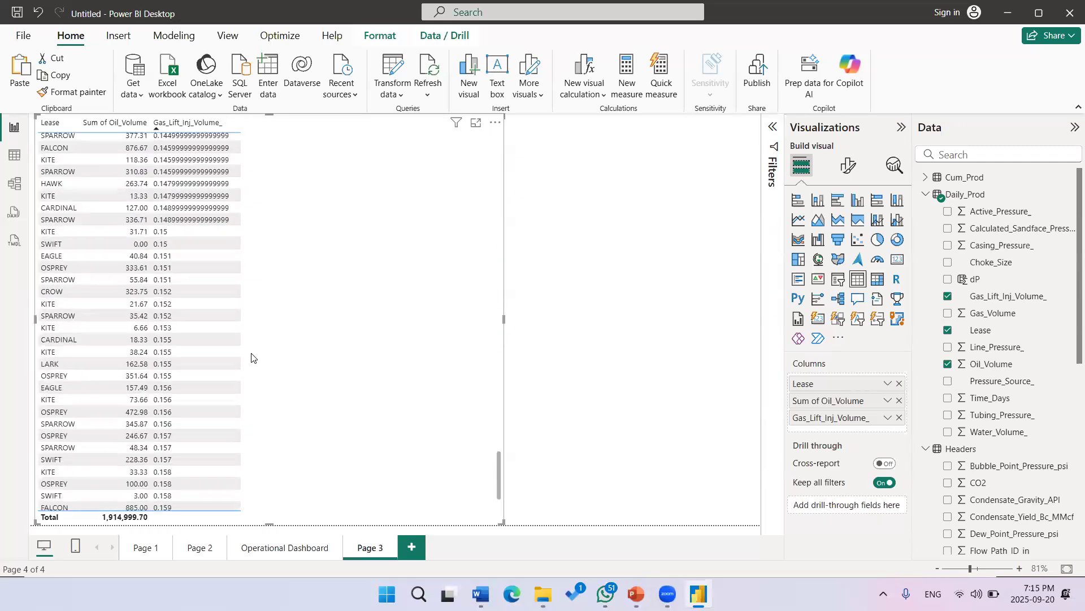
scroll(271, 350, down, 10)
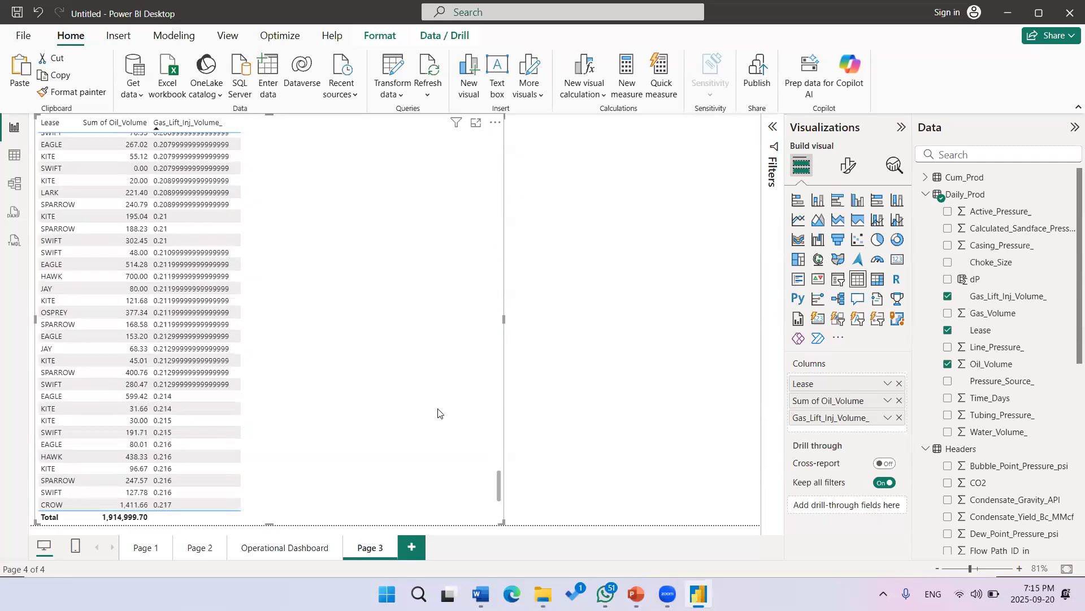
drag(498, 423, 499, 134)
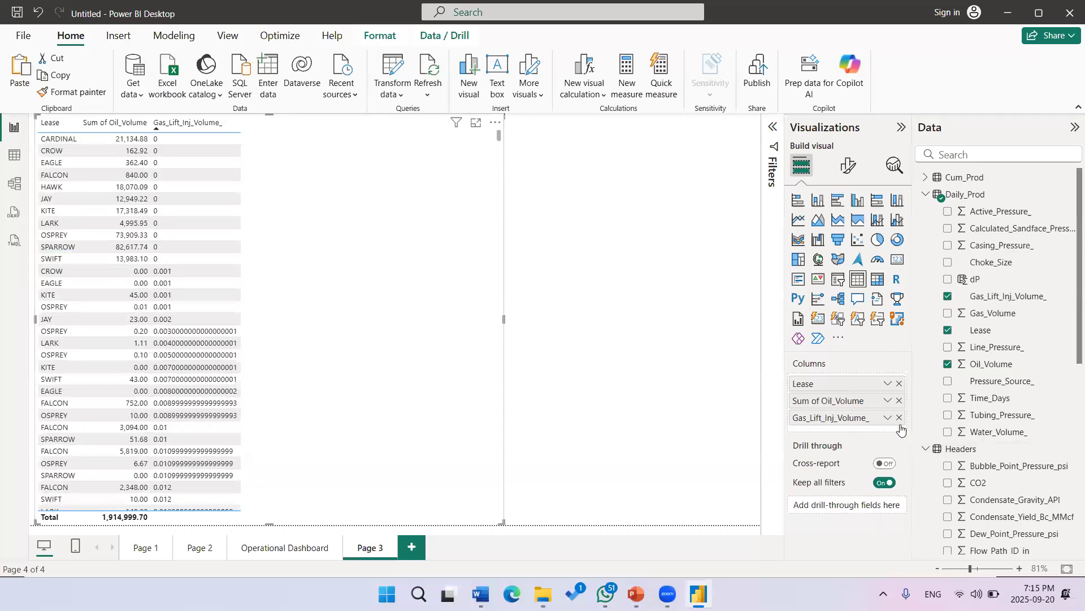
click(1046, 298)
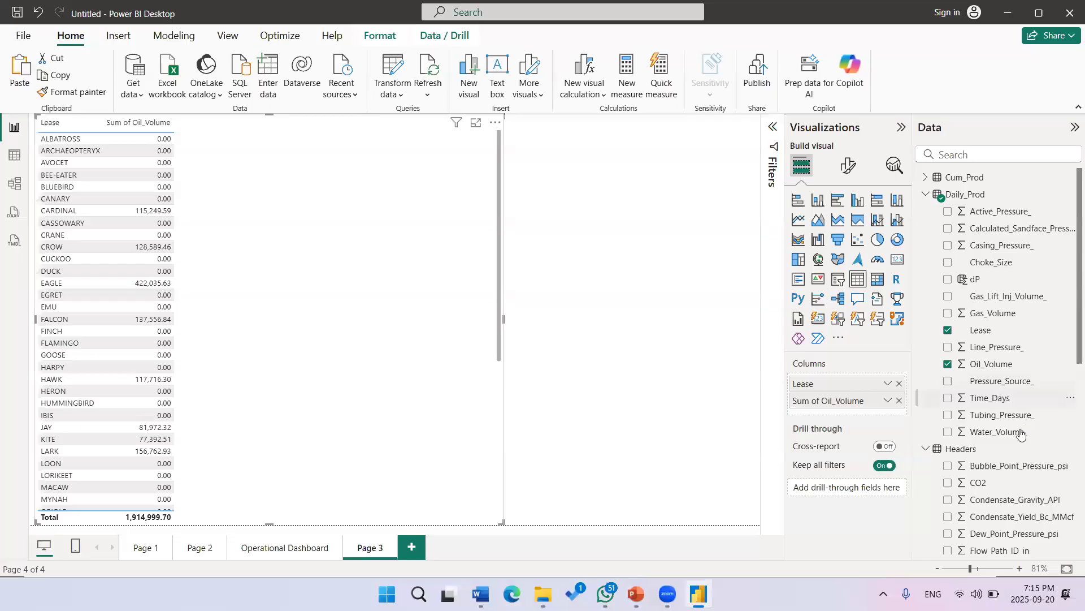
Step: Add Time_Days to the table summarized as Count, and sort the rows by that count in descending order
drag(1004, 403, 848, 419)
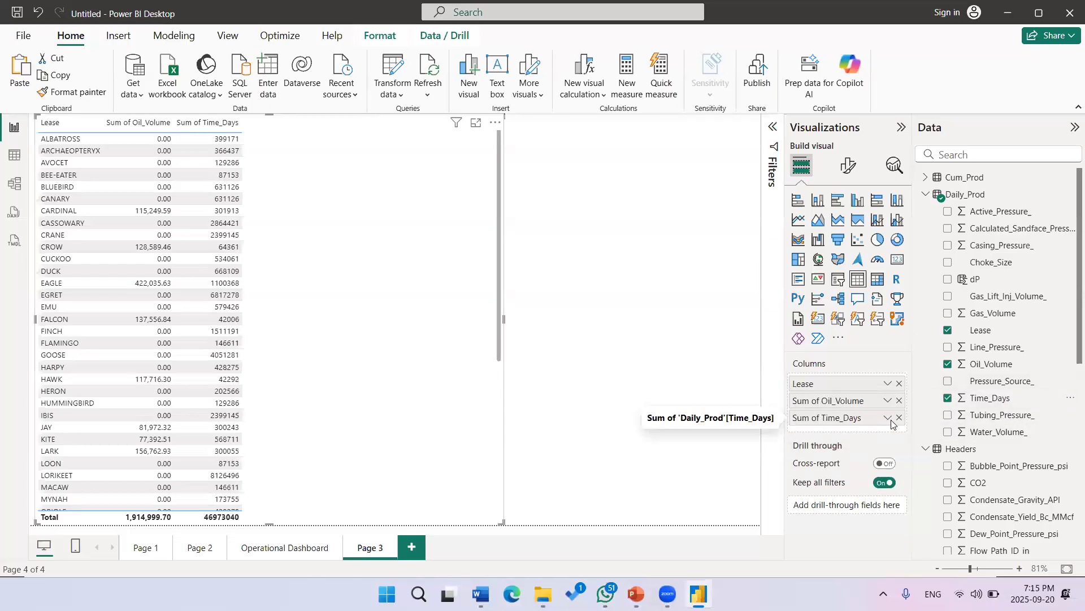
click(889, 419)
click(939, 332)
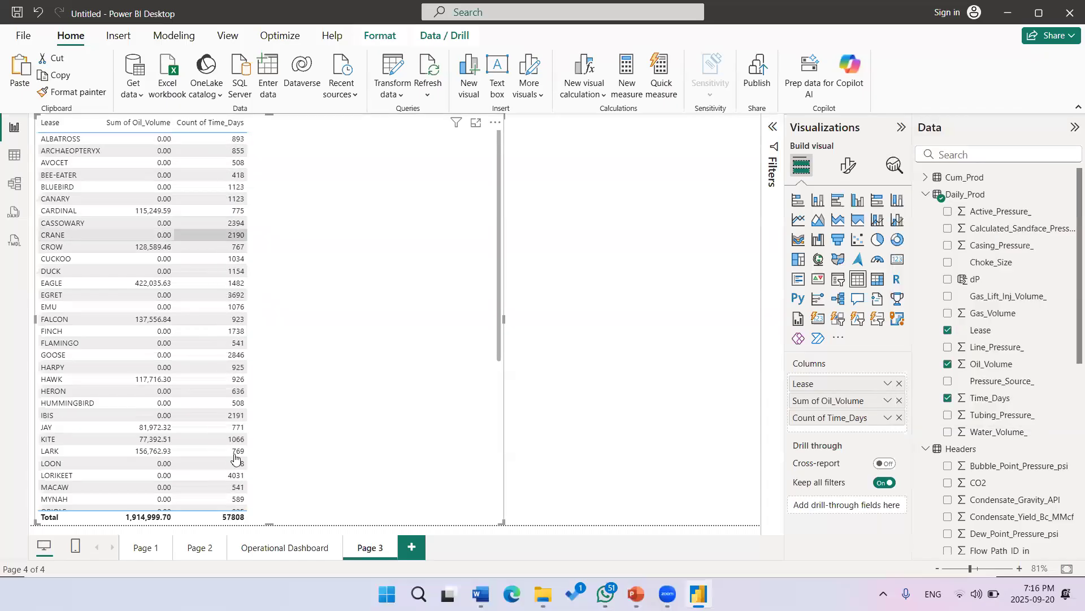
click(208, 130)
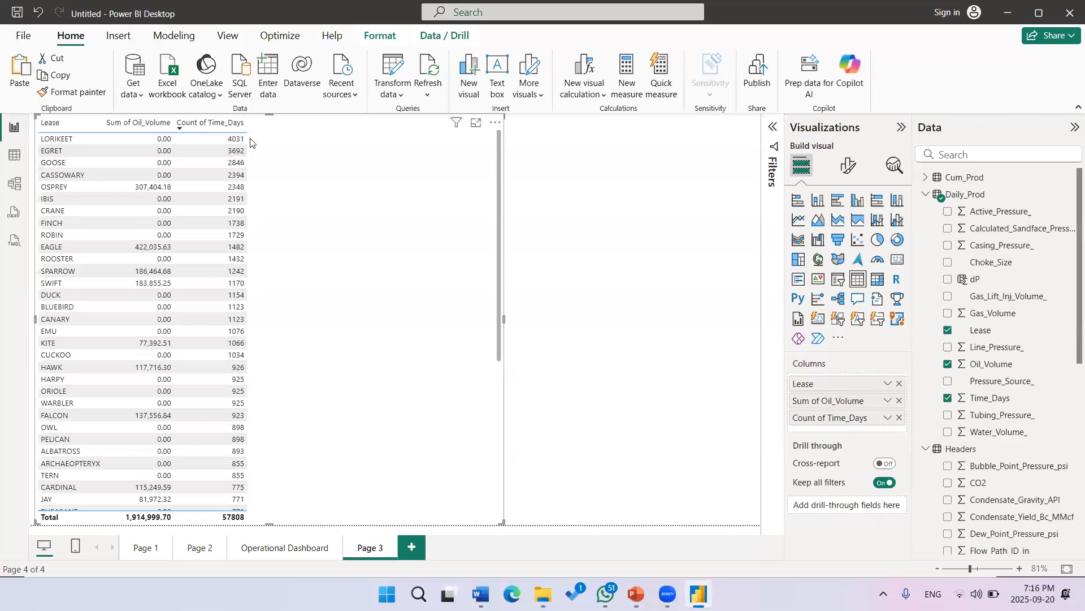
click(234, 138)
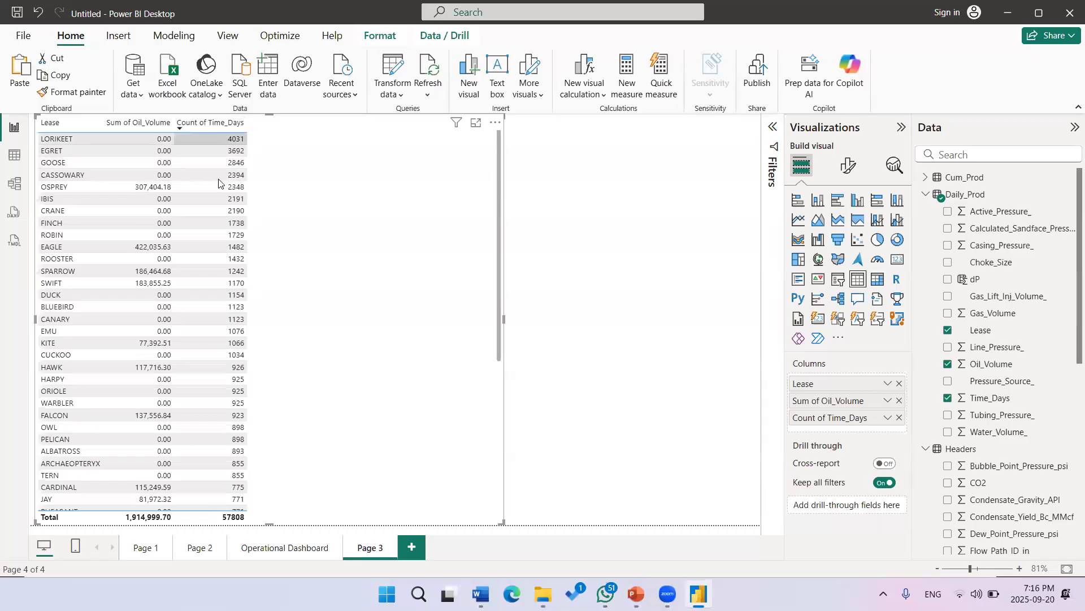
Step: Add the sum of Water_Volume_ from Daily_Prod as another column of the lease table
drag(1019, 433, 303, 164)
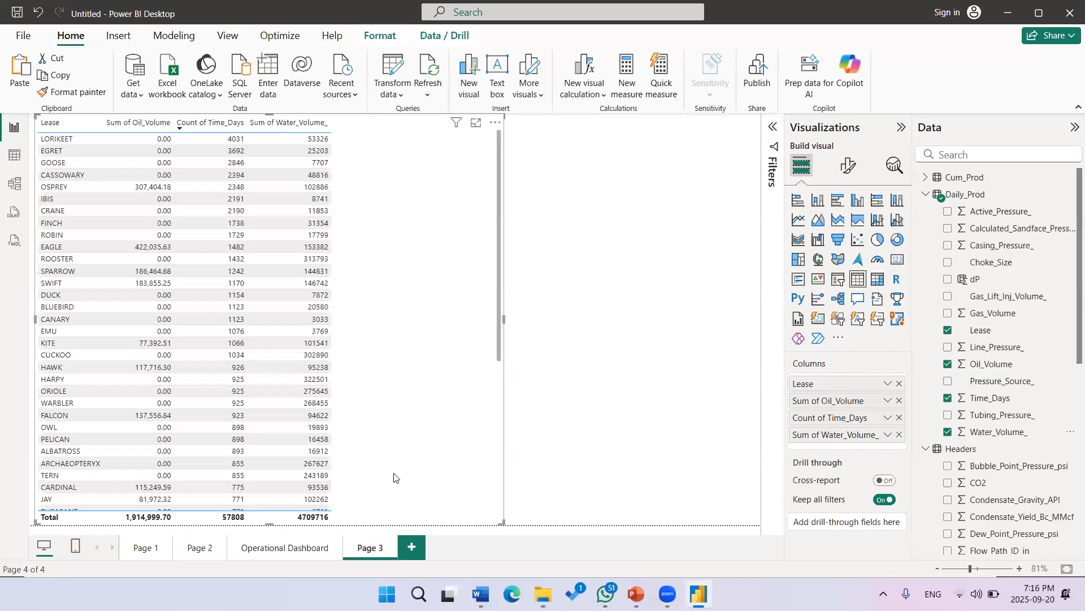
Step: Show the lease visual's data as a table beneath it, and return to the report page
right_click(422, 229)
mouse_move(425, 232)
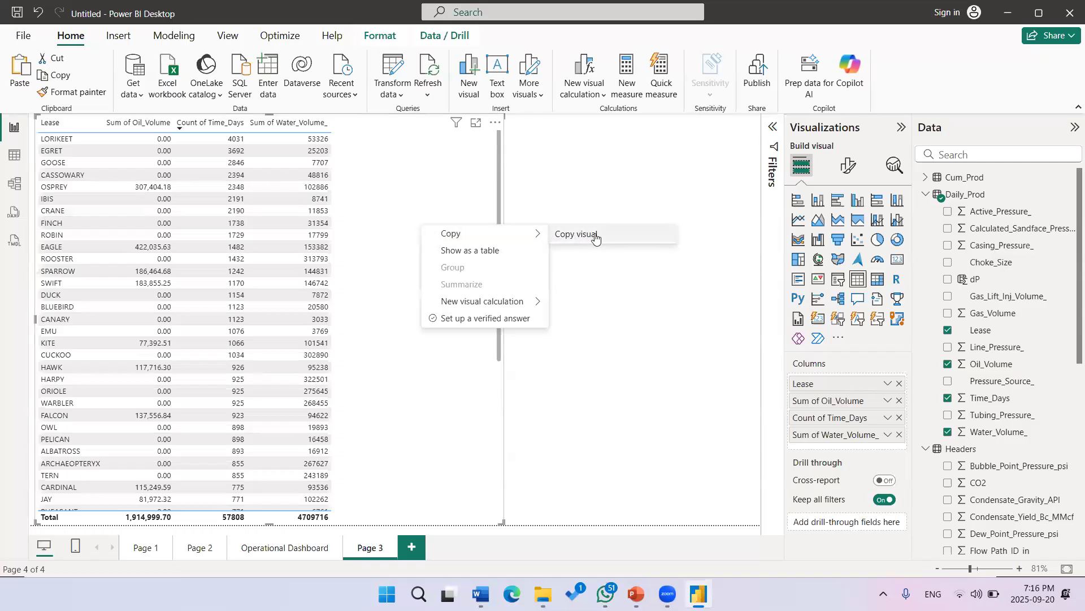
click(474, 255)
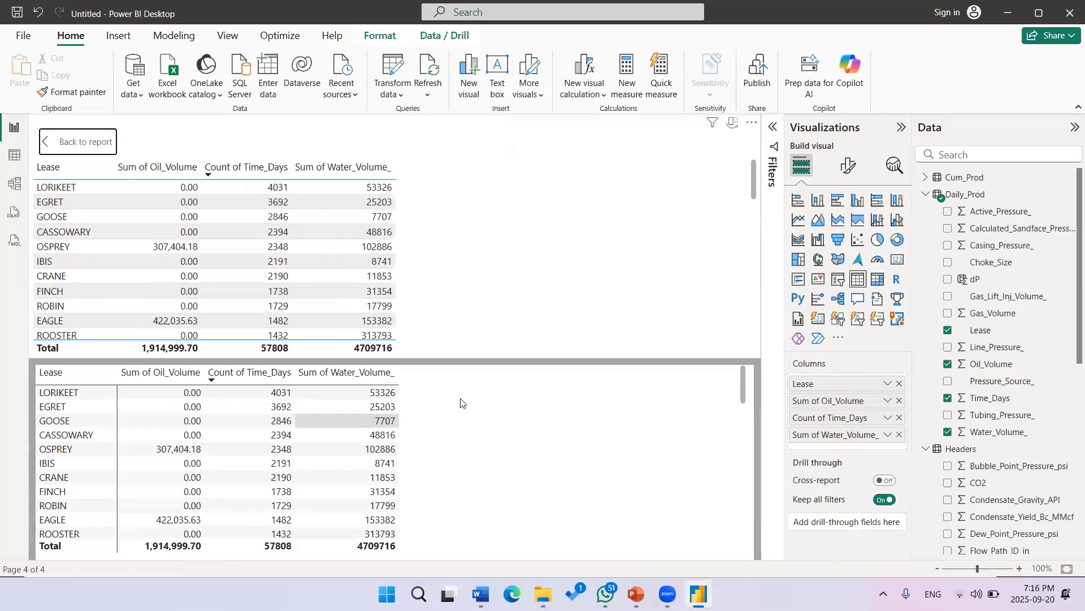
click(63, 142)
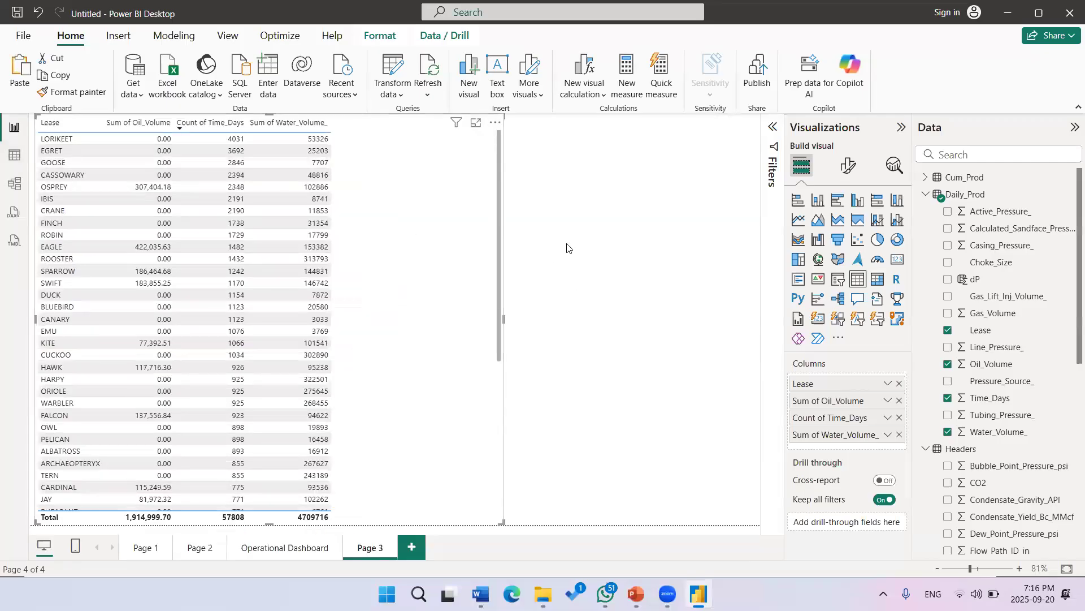
Step: Narrow the lease table visual to about half of the page width, keeping its full height
click(544, 251)
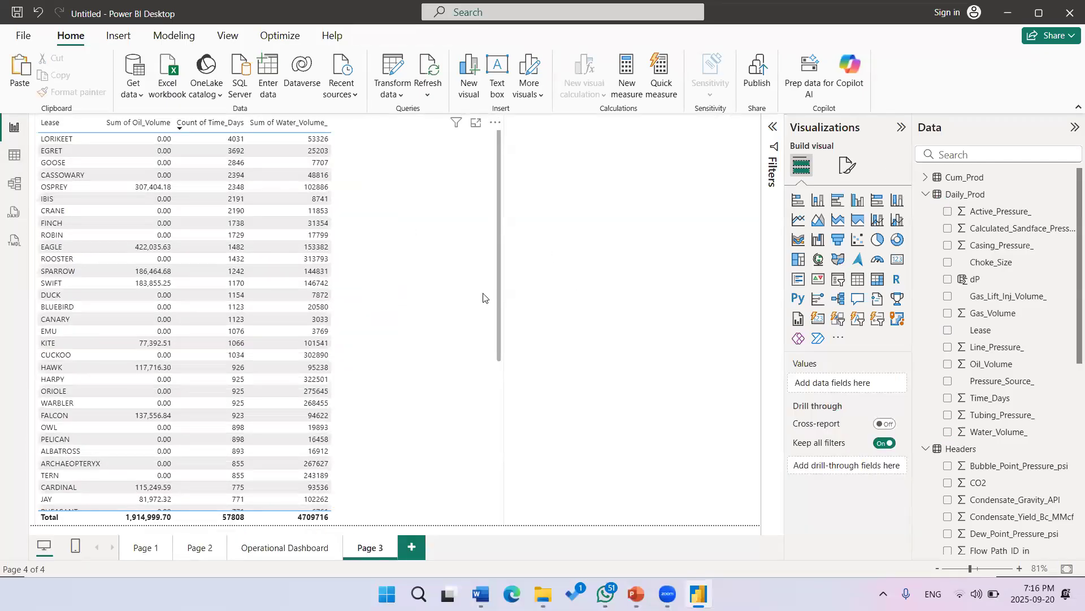
click(510, 308)
drag(503, 323, 400, 332)
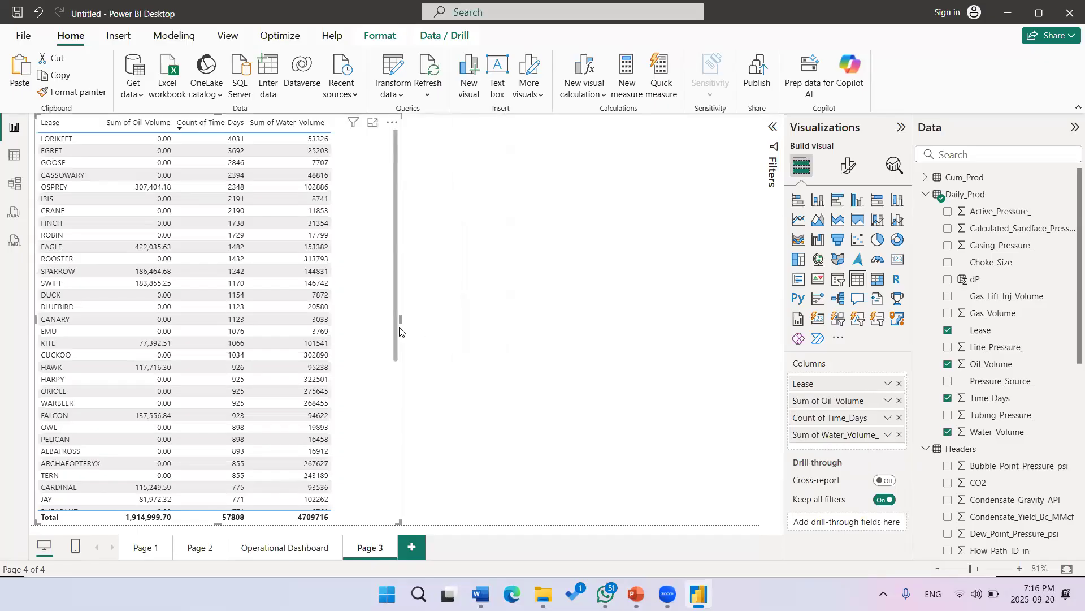